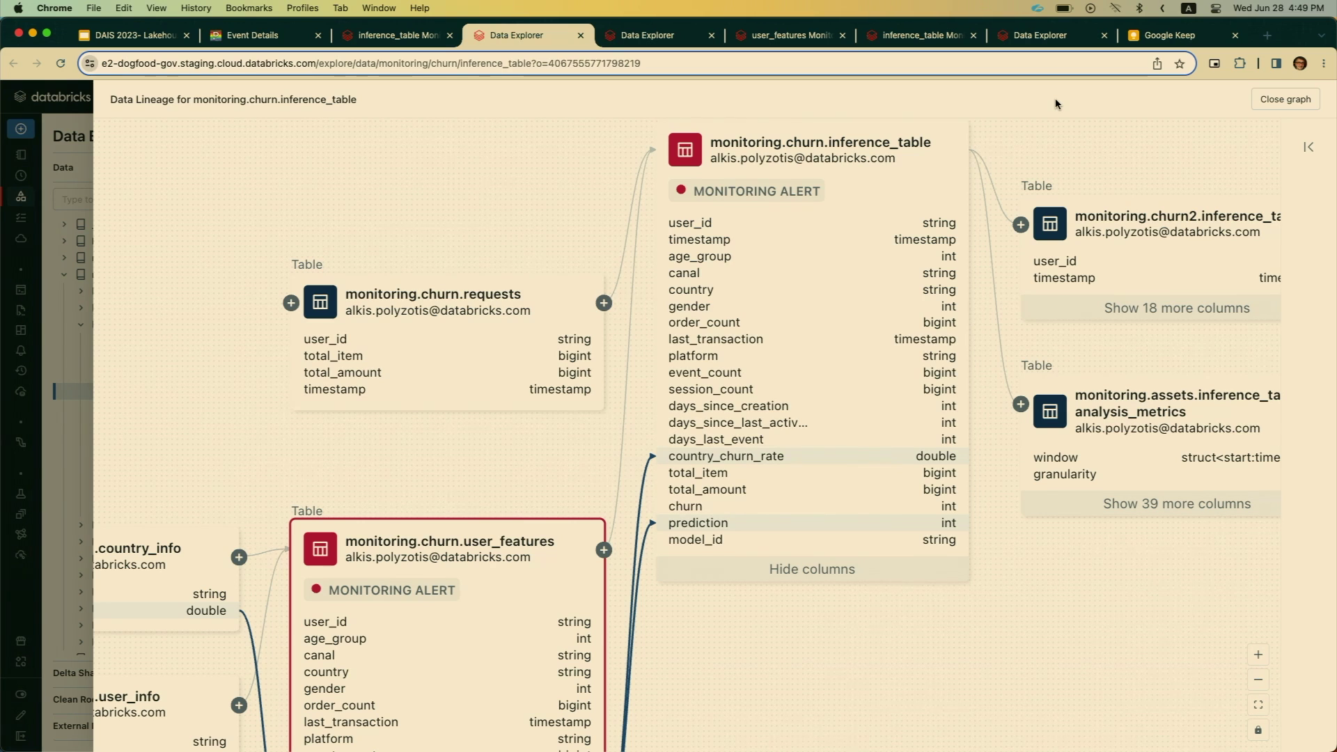
- Examine the lineage of the monitoring.churn.customer_segmentation table, including its downstream dashboards and its lineage graph
{"action": "left_click", "coordinate": [658, 36]}
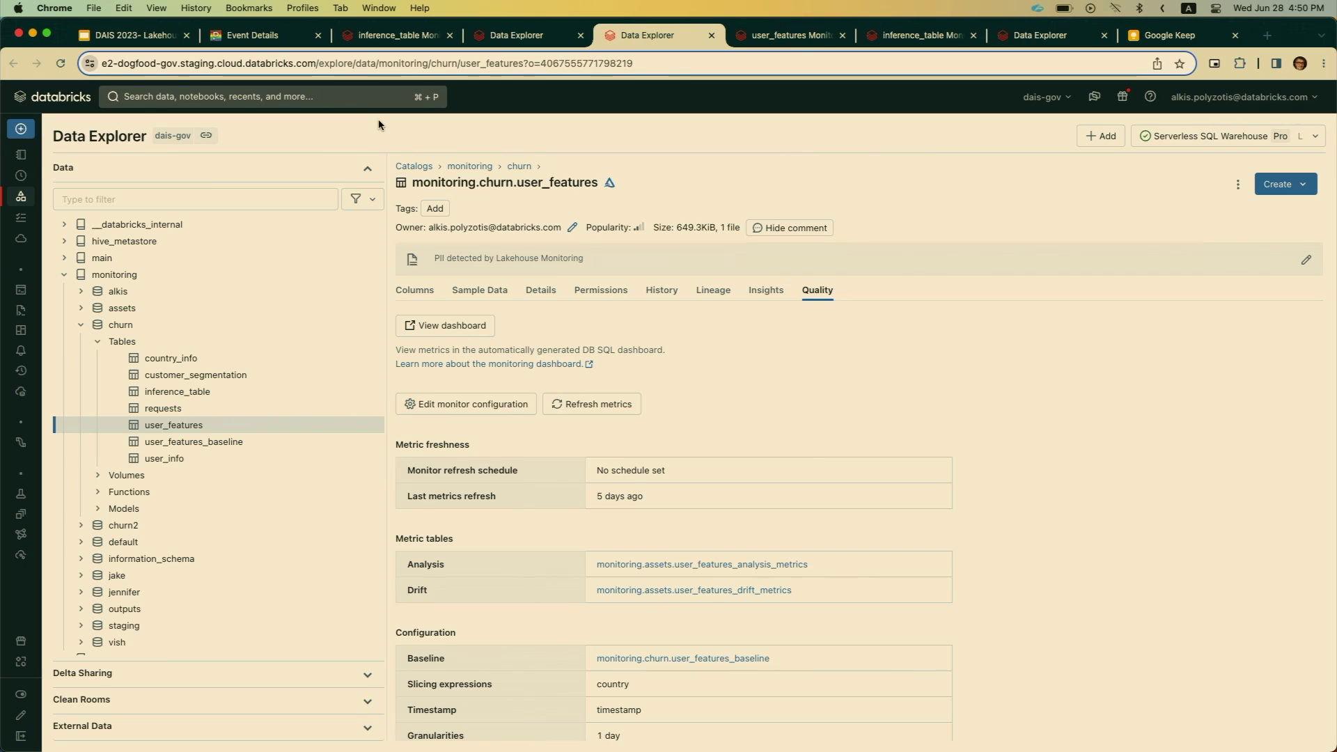
{"action": "left_click", "coordinate": [228, 377]}
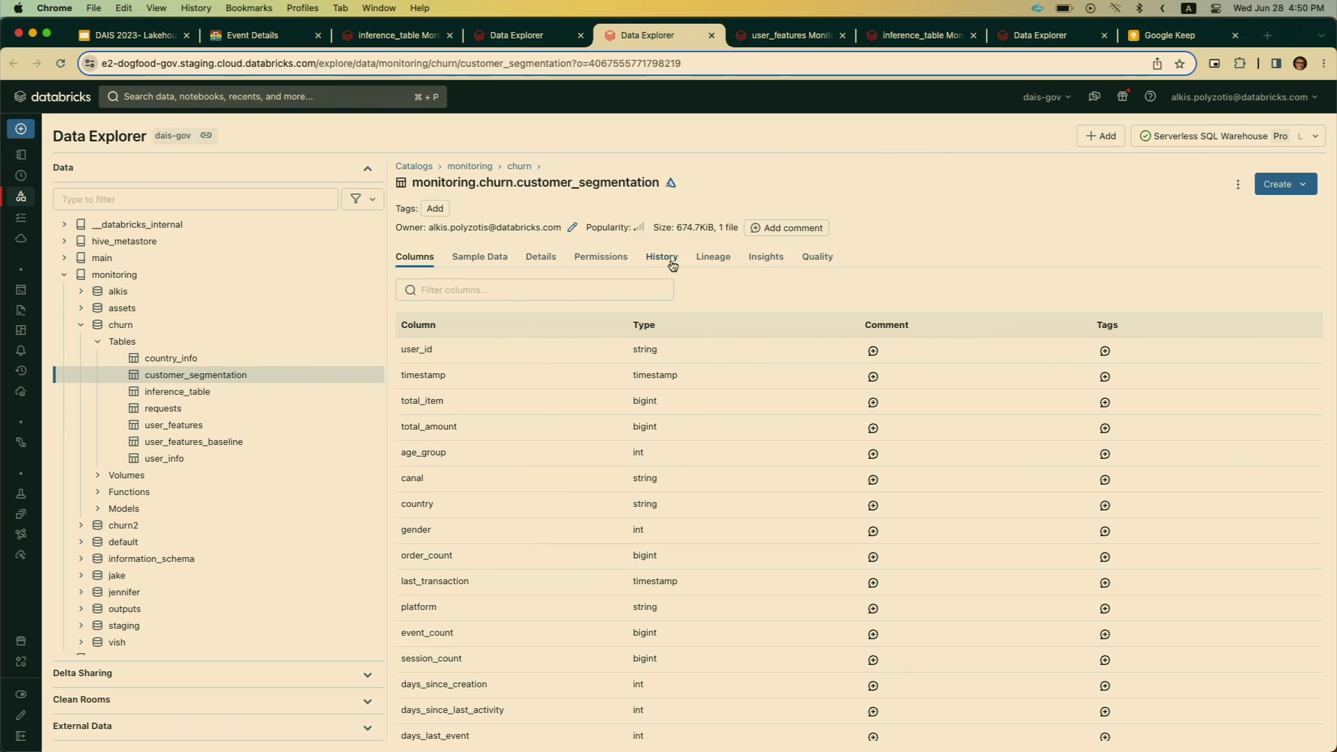
{"action": "left_click", "coordinate": [719, 261]}
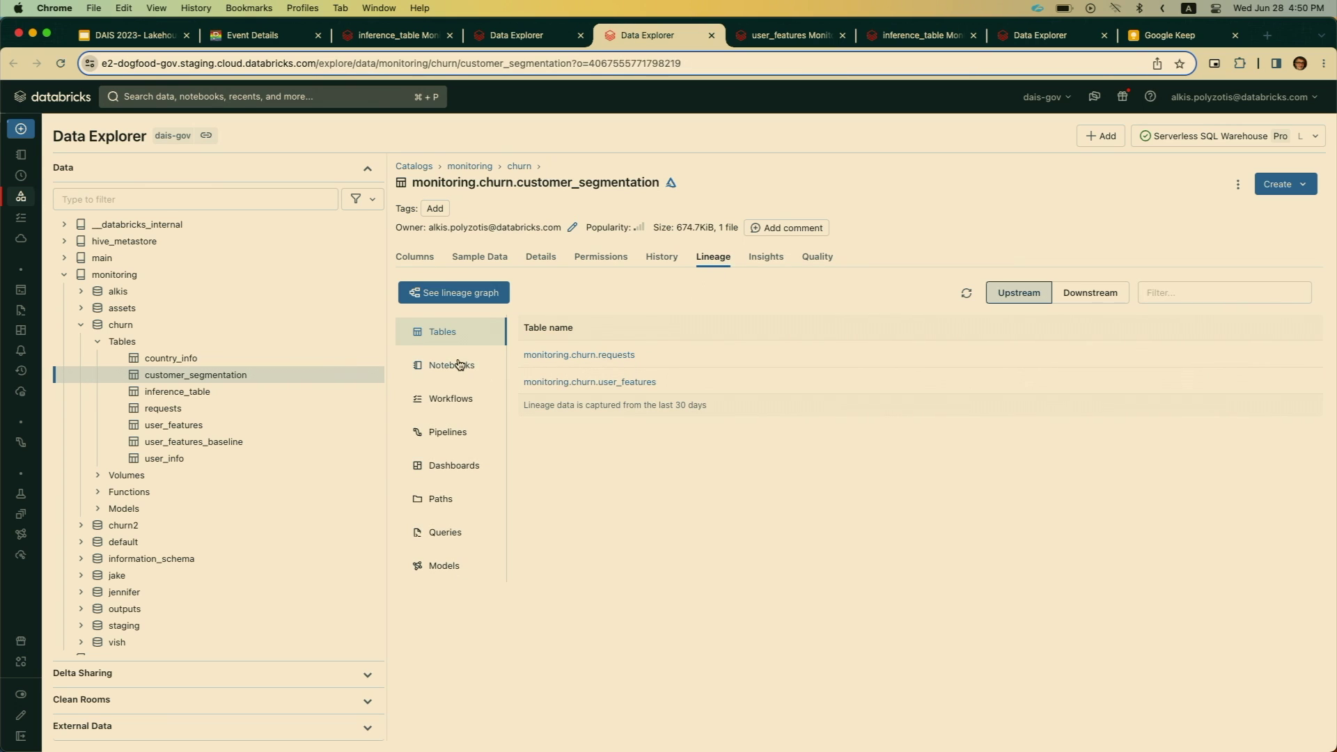
{"action": "left_click", "coordinate": [458, 465]}
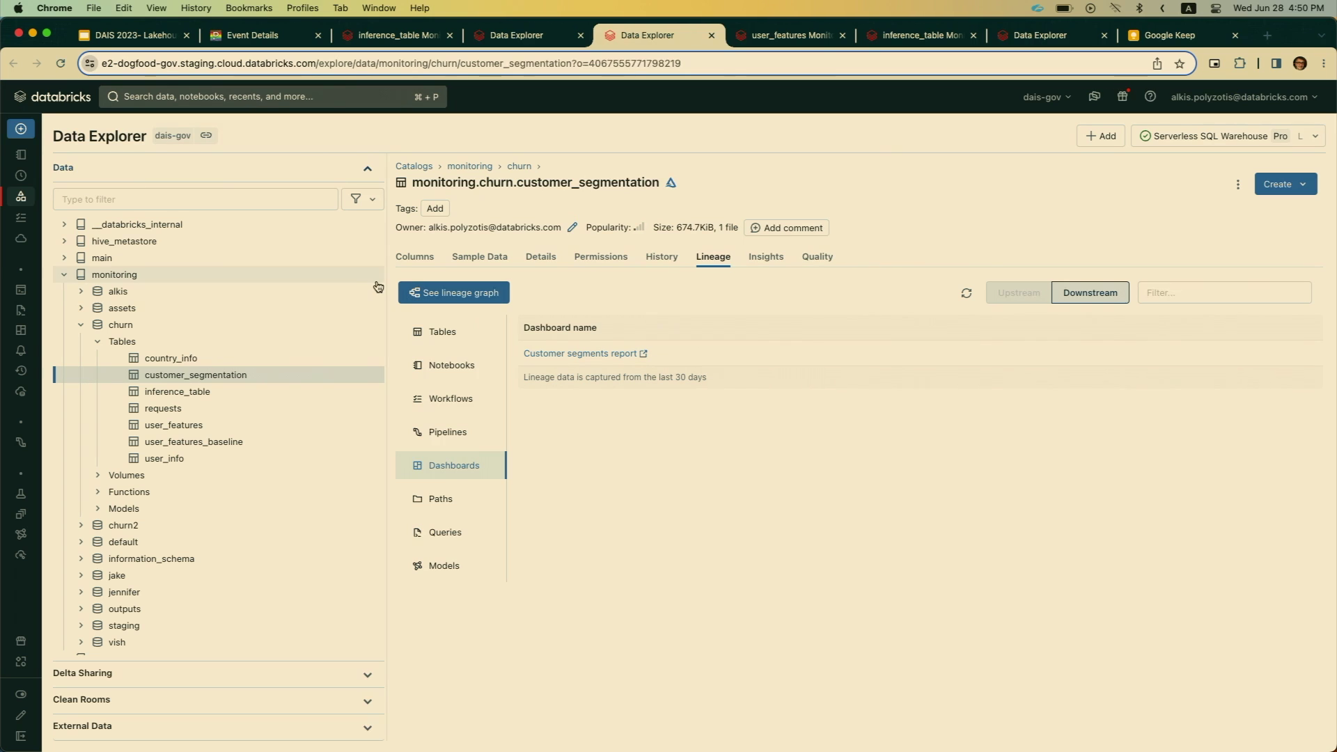
{"action": "left_click", "coordinate": [459, 292]}
{"action": "left_click_drag", "start_coordinate": [813, 339], "coordinate": [758, 186]}
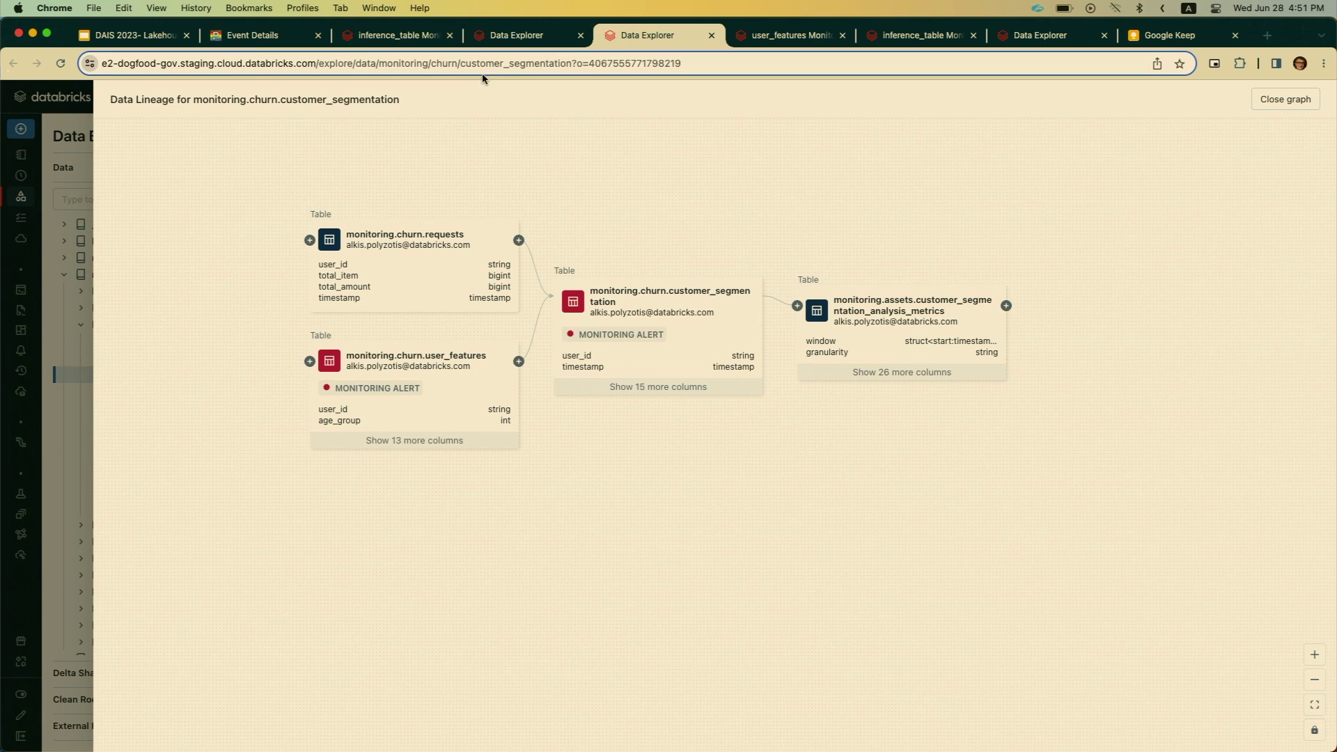
- Open the user_features table of the churn2 schema in the monitoring catalog
{"action": "left_click", "coordinate": [764, 41]}
{"action": "left_click", "coordinate": [644, 41]}
{"action": "left_click", "coordinate": [1031, 40]}
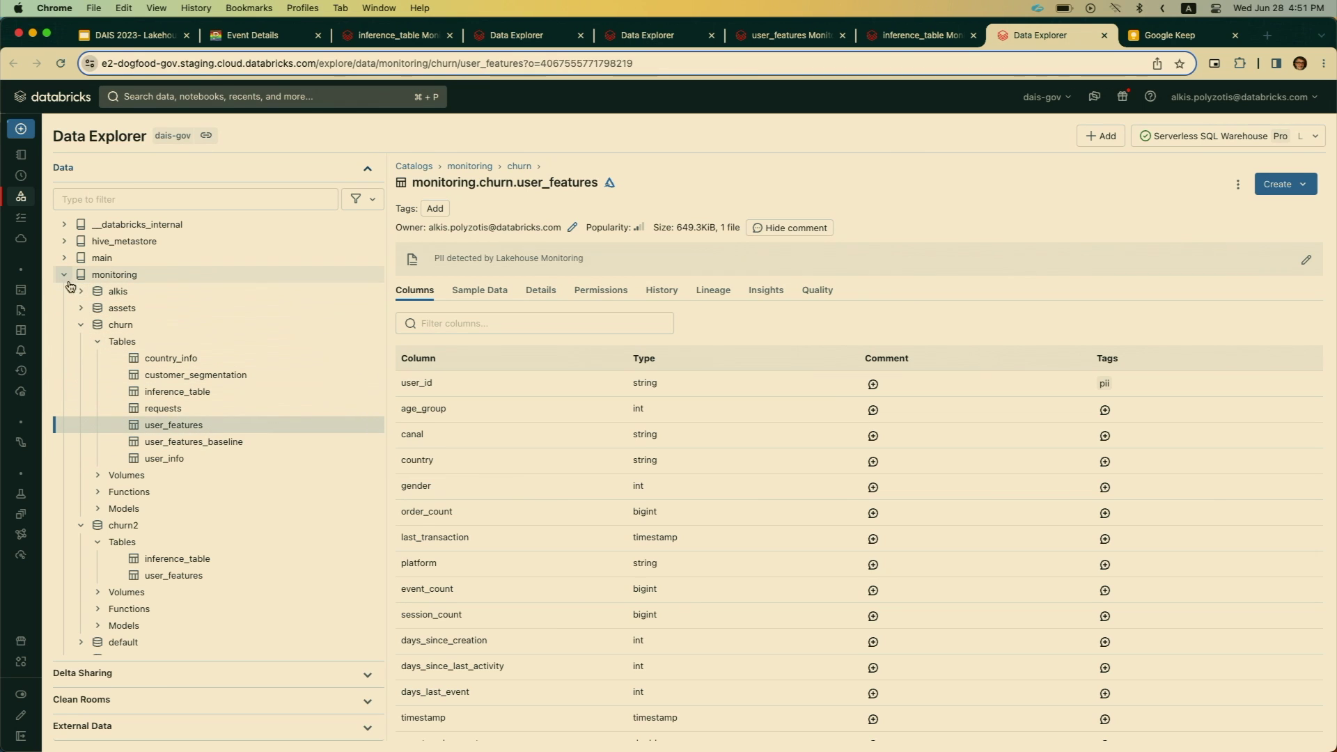
{"action": "left_click", "coordinate": [82, 325]}
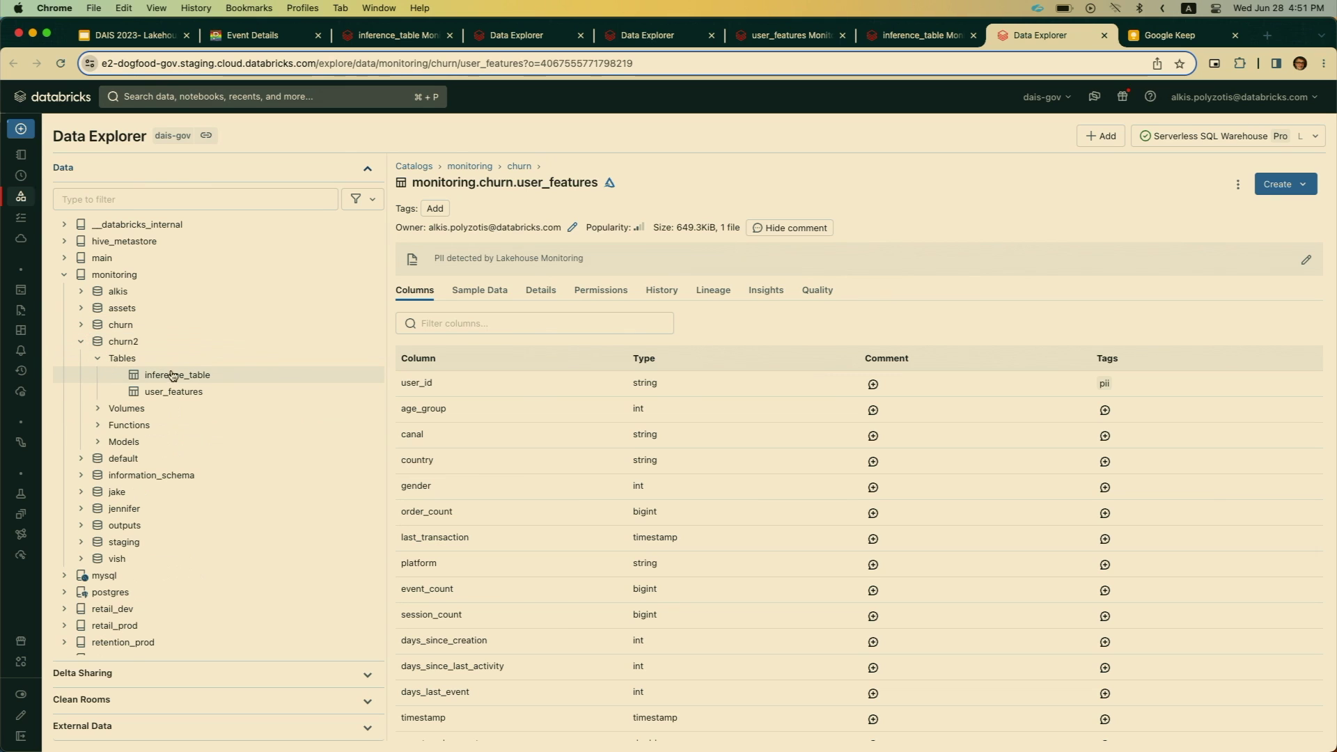
{"action": "left_click", "coordinate": [201, 394]}
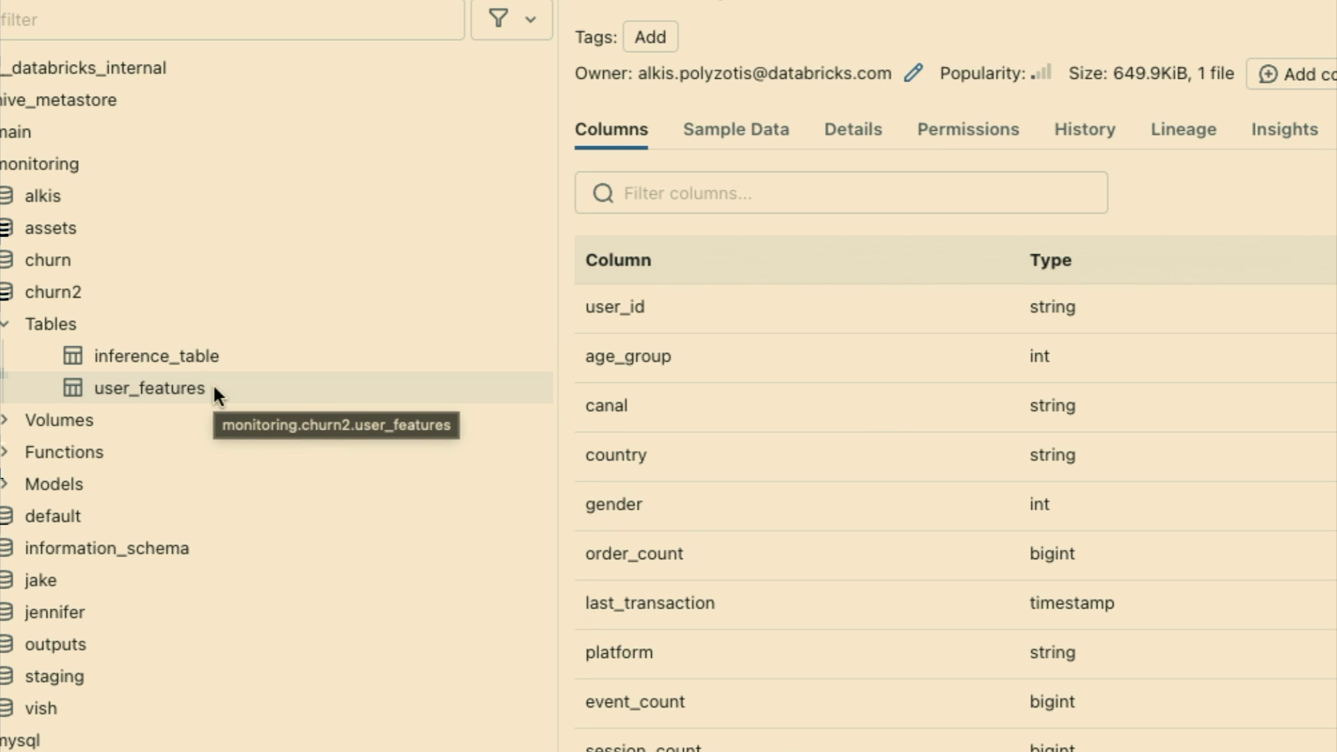
{"action": "scroll", "coordinate": [211, 383], "scroll_direction": "down", "scroll_amount": 1}
{"action": "scroll", "coordinate": [212, 383], "scroll_direction": "up", "scroll_amount": 1}
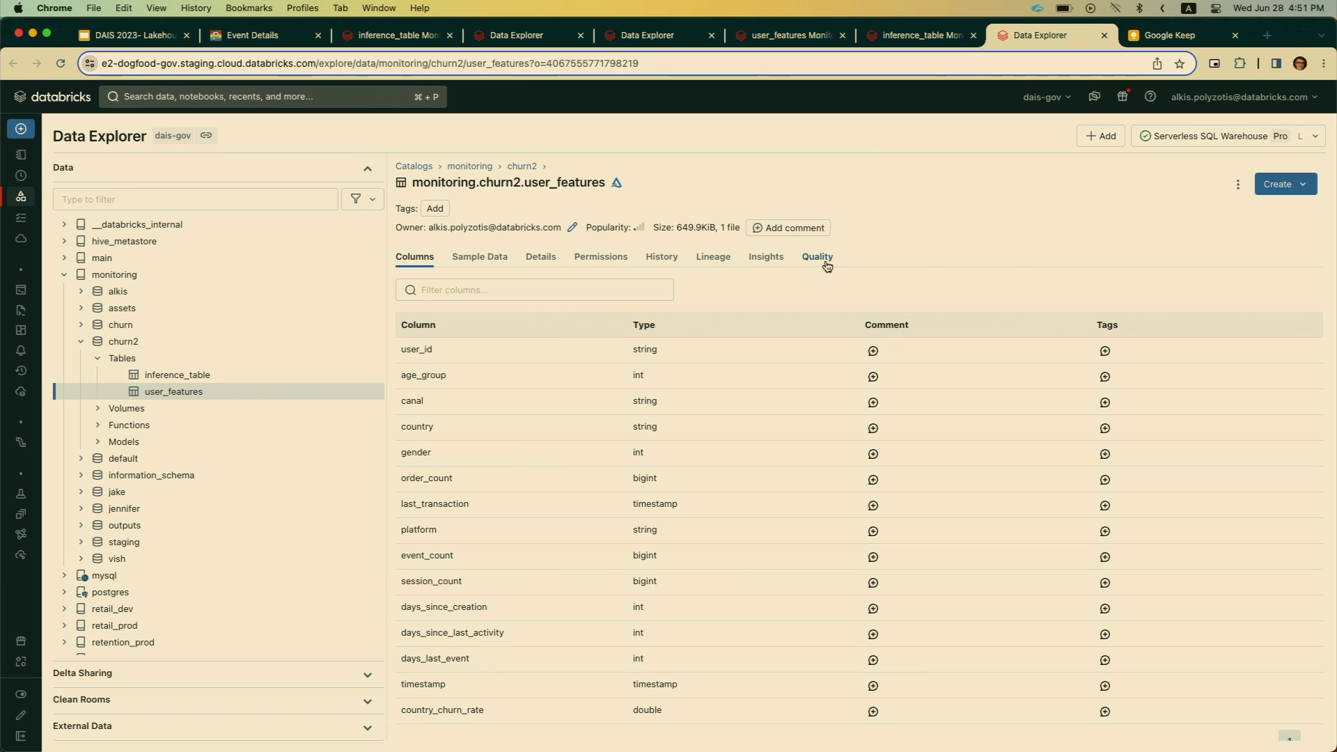
- Start a quality monitor for the churn2 user_features table with the Time series profile type
{"action": "left_click", "coordinate": [826, 265]}
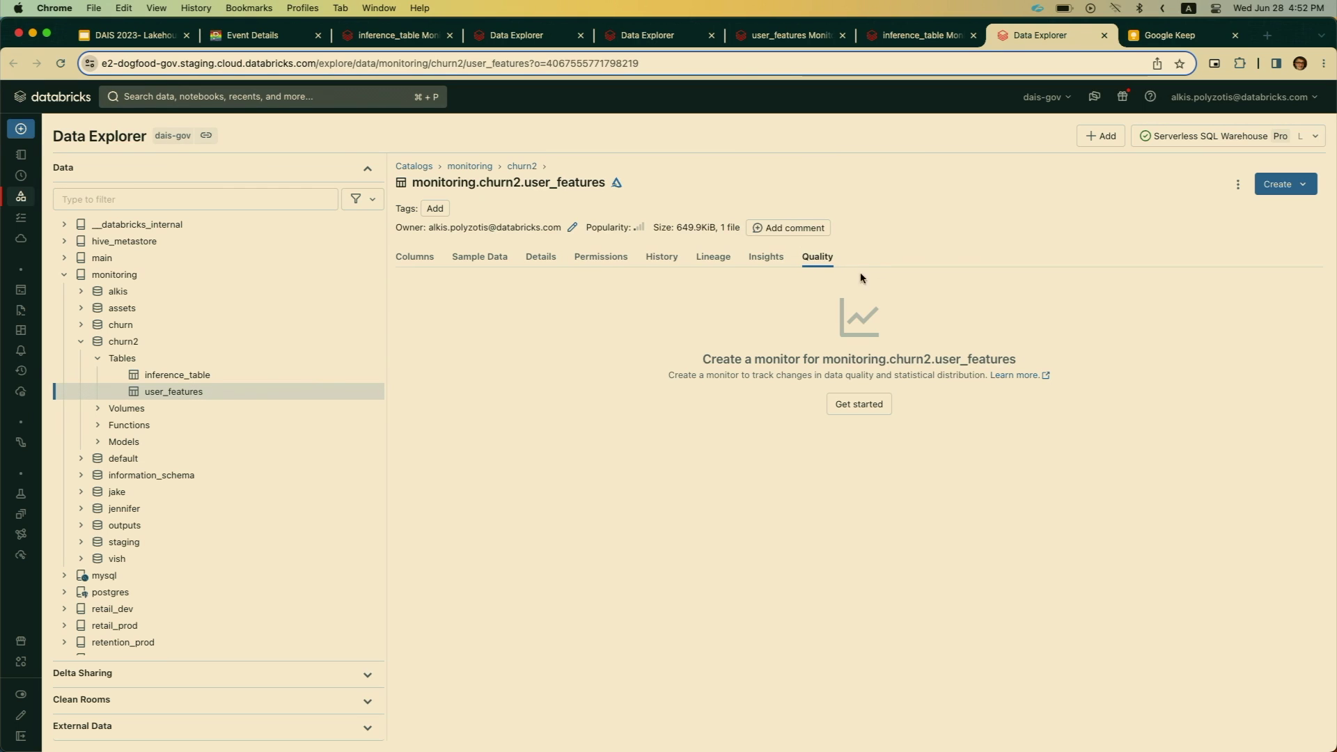
{"action": "left_click", "coordinate": [862, 404]}
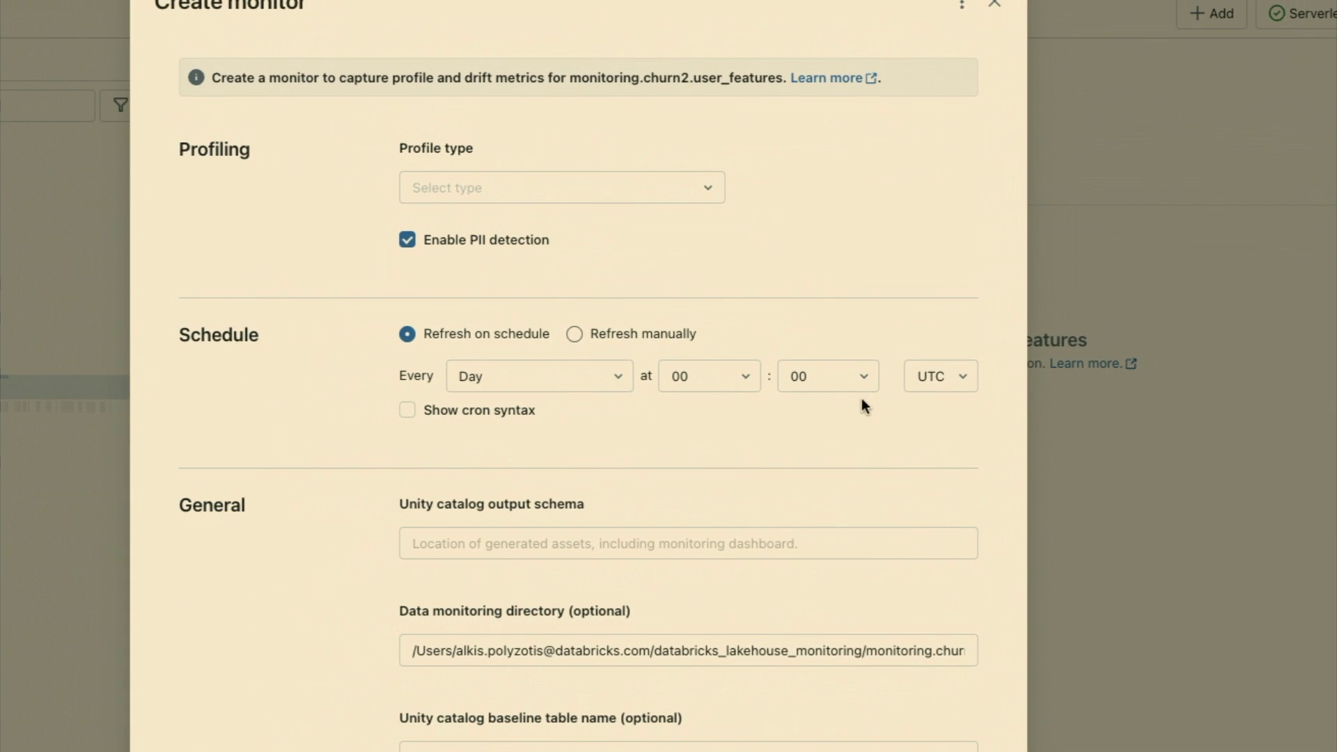
{"action": "left_click", "coordinate": [708, 193]}
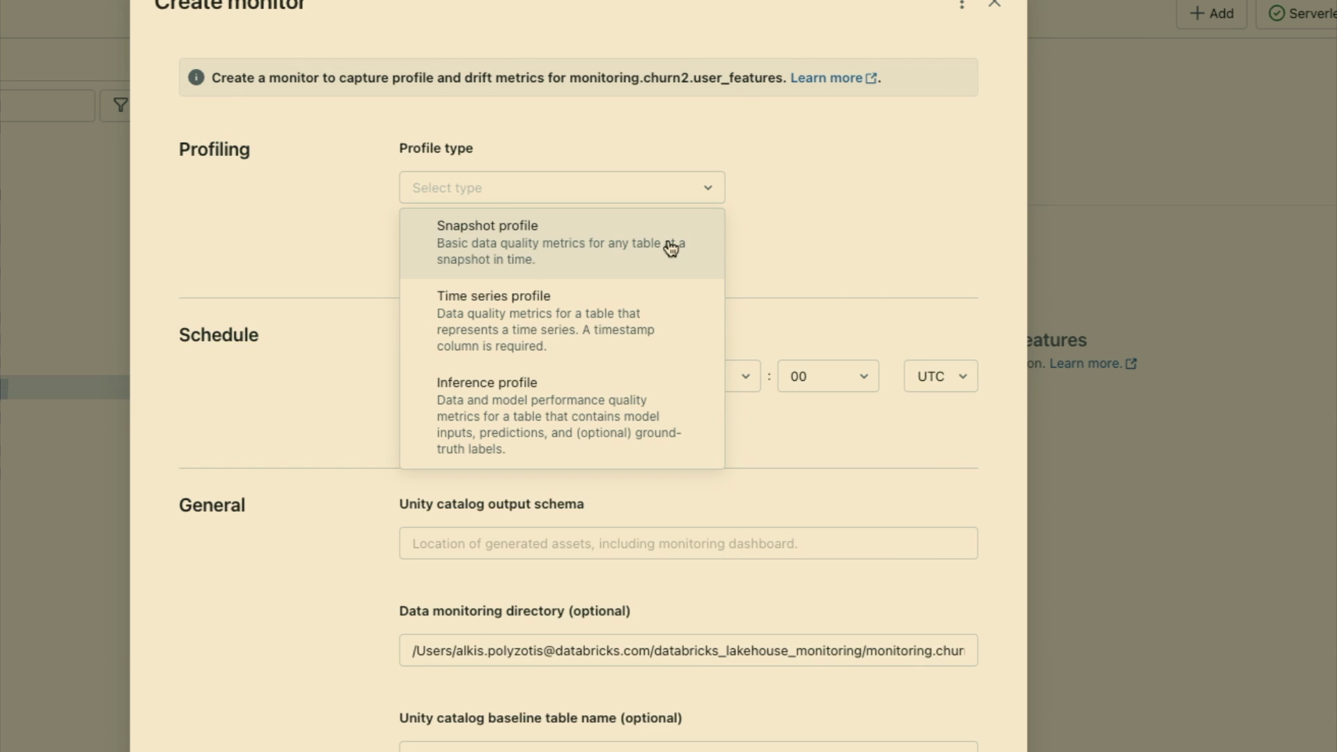
{"action": "left_click", "coordinate": [665, 320]}
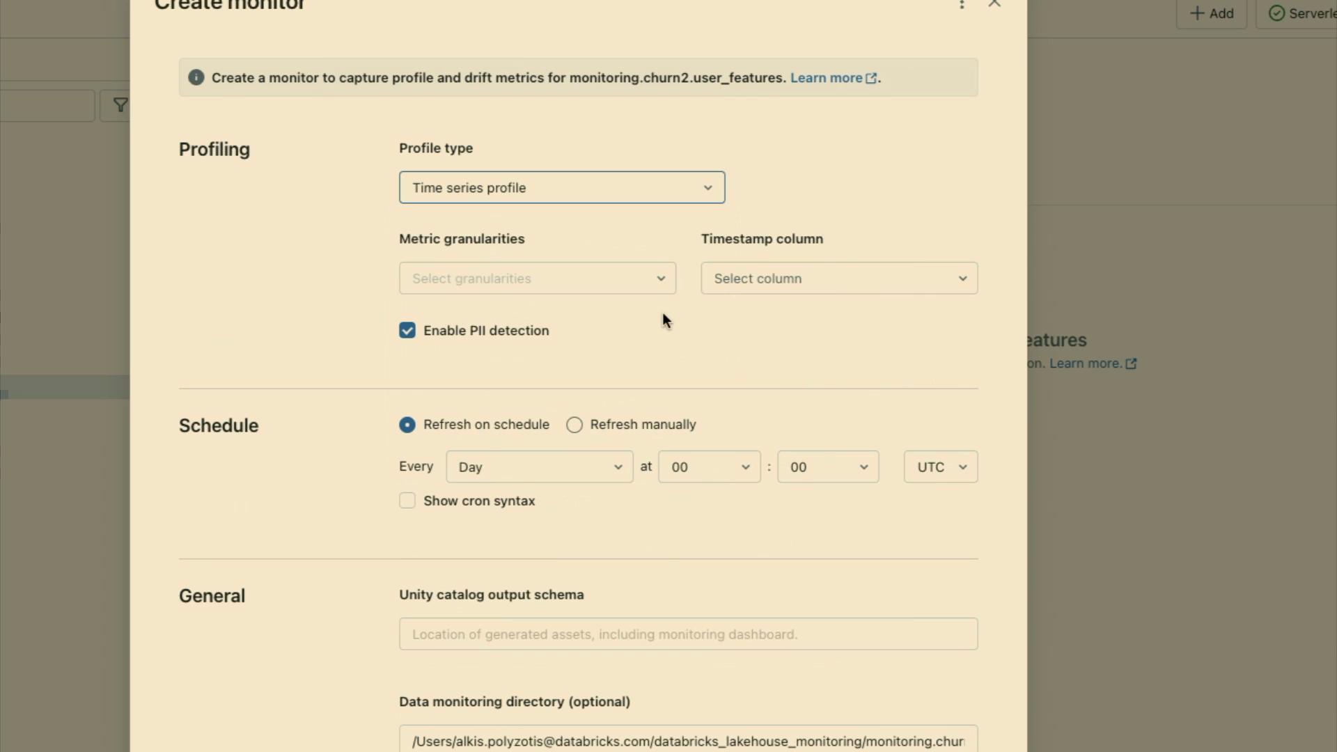
- Set the monitor's timestamp column to timestamp and its metric granularity to 1 day, keeping PII detection enabled
{"action": "left_click", "coordinate": [826, 276]}
{"action": "scroll", "coordinate": [821, 421], "scroll_direction": "down", "scroll_amount": 2}
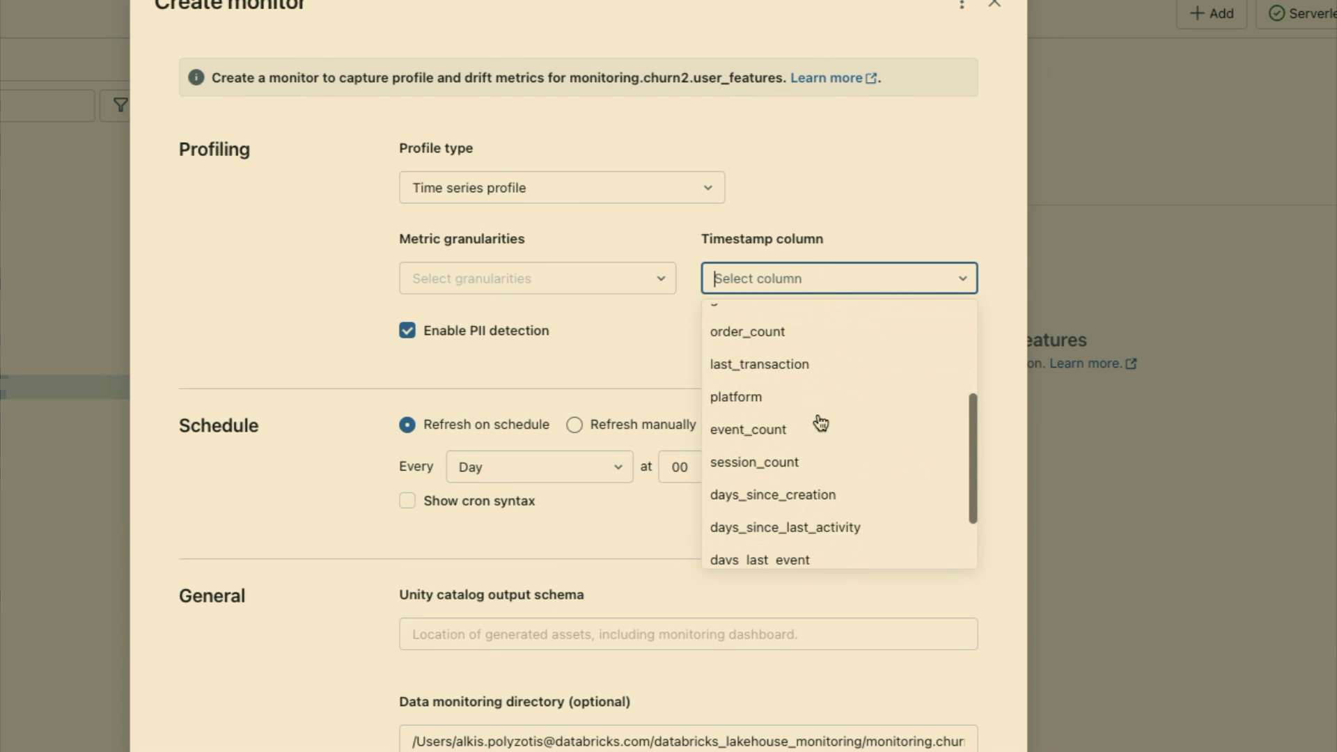
{"action": "scroll", "coordinate": [814, 418], "scroll_direction": "down", "scroll_amount": 2}
{"action": "left_click", "coordinate": [812, 513]}
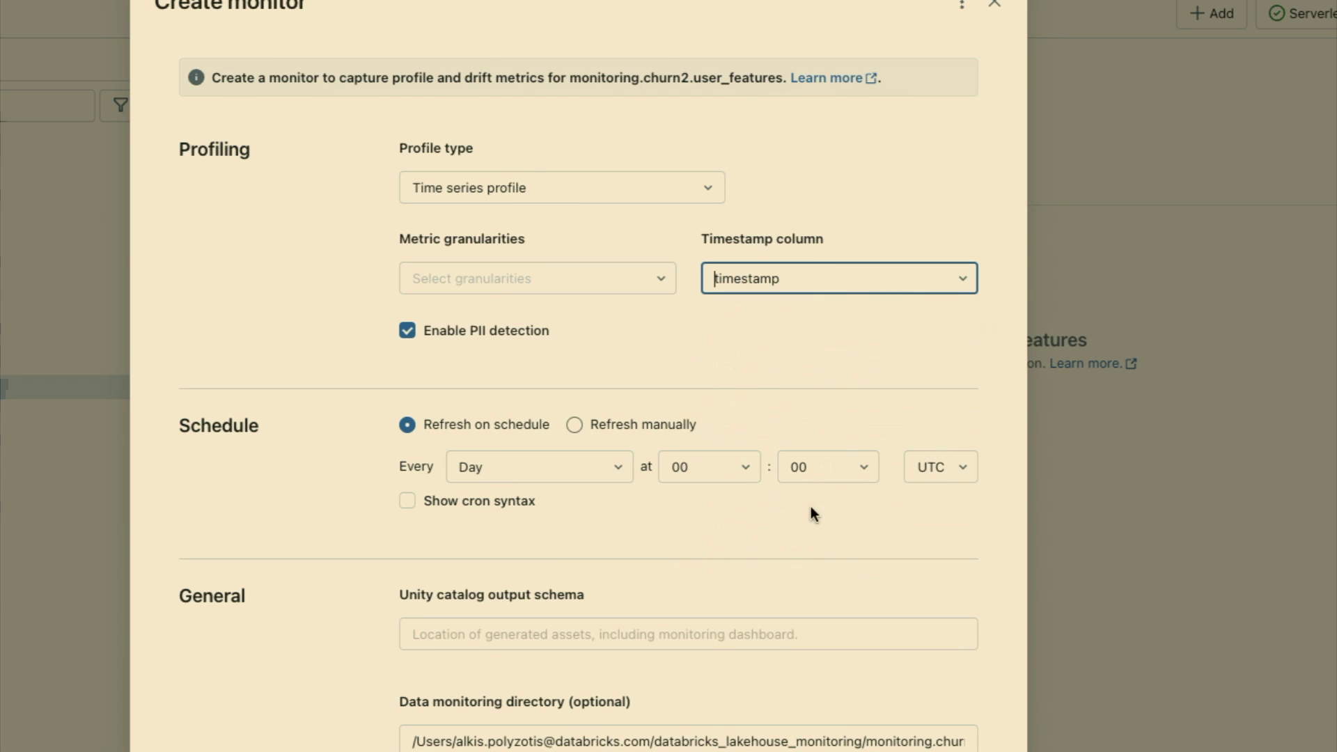
{"action": "left_click", "coordinate": [621, 272]}
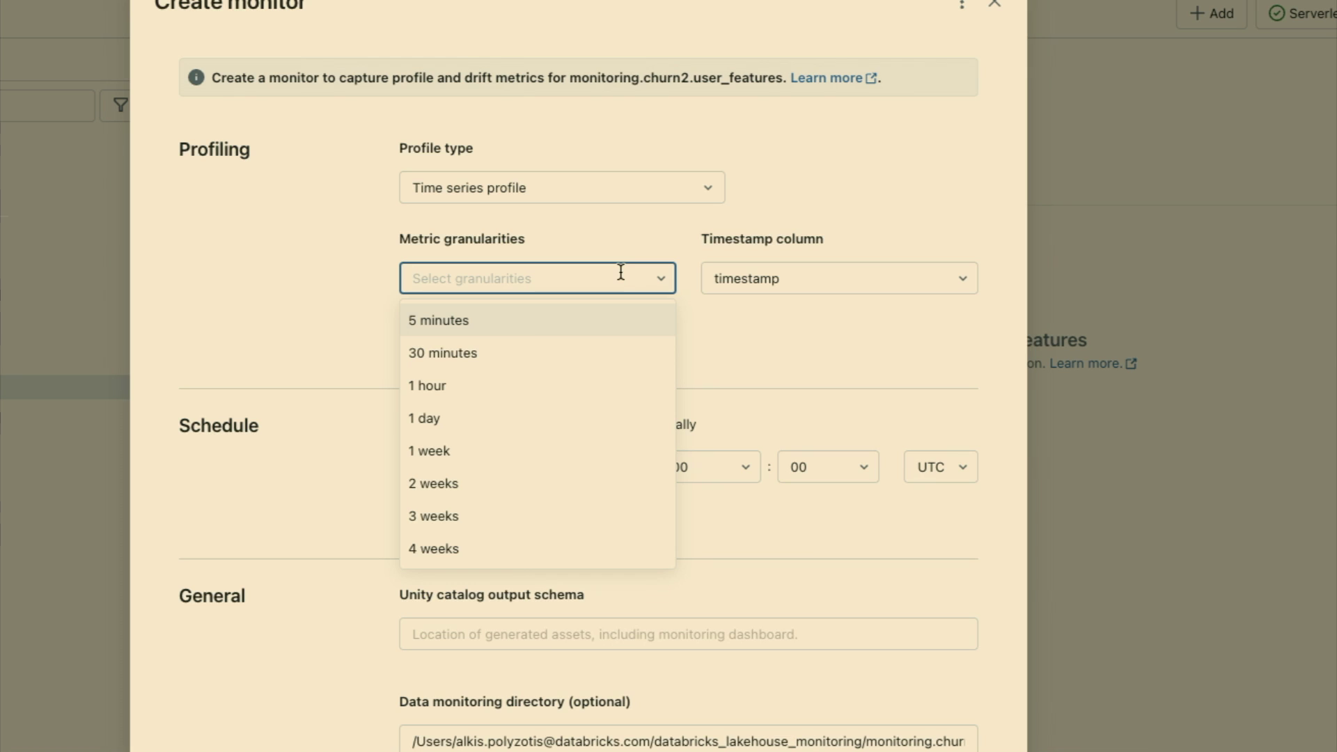
{"action": "left_click", "coordinate": [603, 419]}
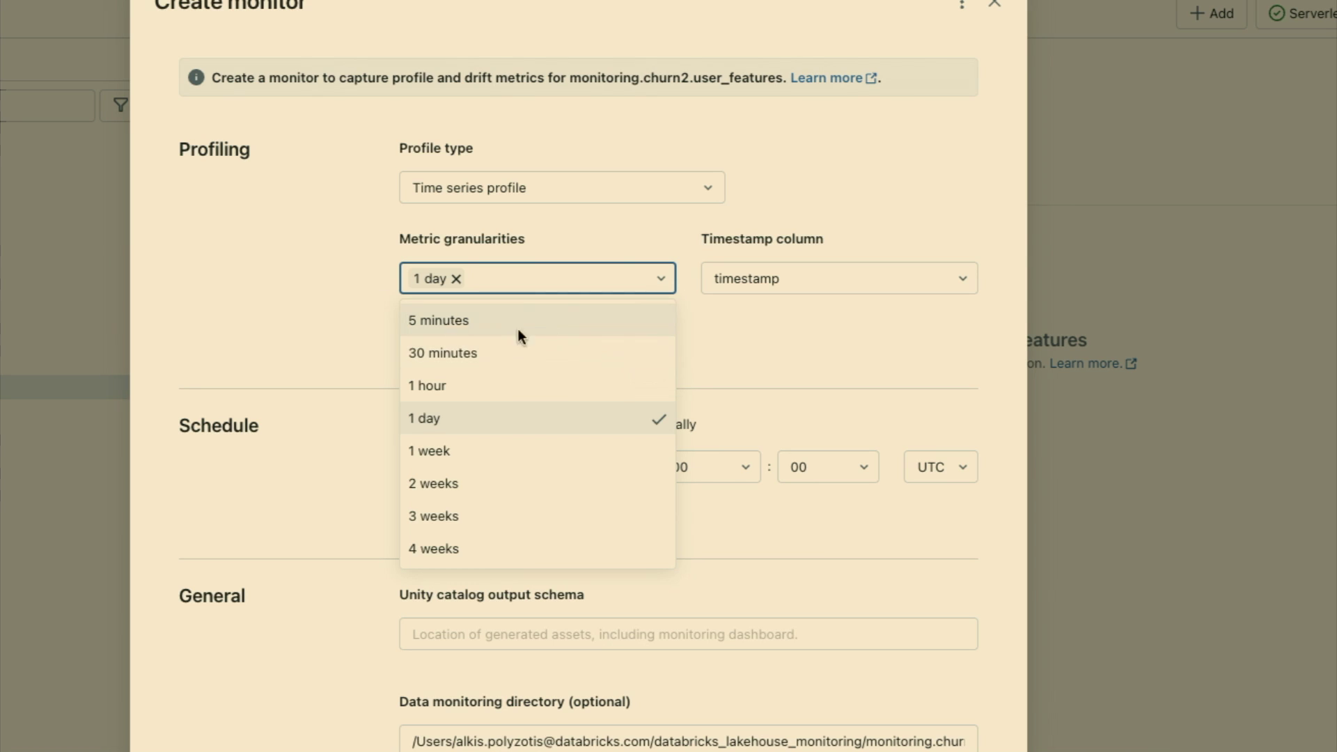
{"action": "left_click", "coordinate": [308, 291]}
{"action": "left_click", "coordinate": [477, 332]}
{"action": "left_click", "coordinate": [448, 332]}
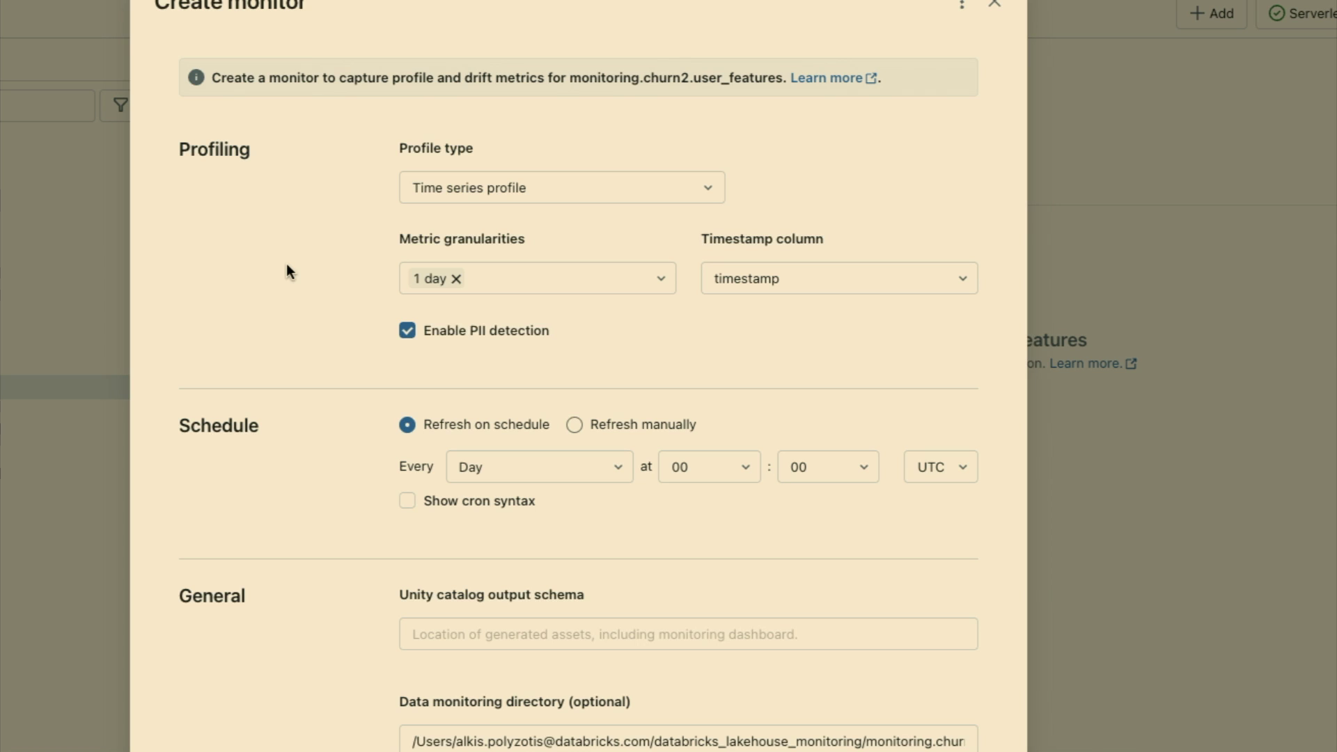
- Schedule the monitor to refresh every 12 hours
{"action": "scroll", "coordinate": [286, 263], "scroll_direction": "down", "scroll_amount": 3}
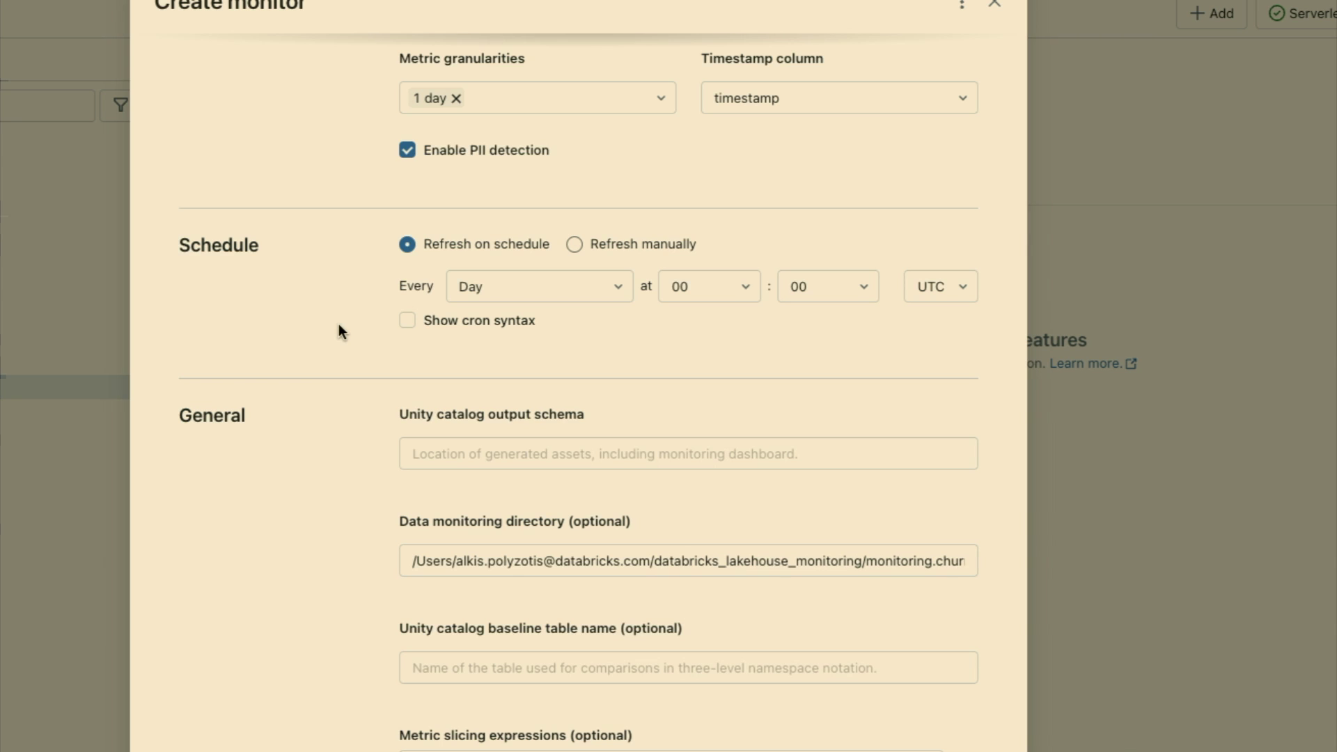
{"action": "left_click", "coordinate": [543, 298]}
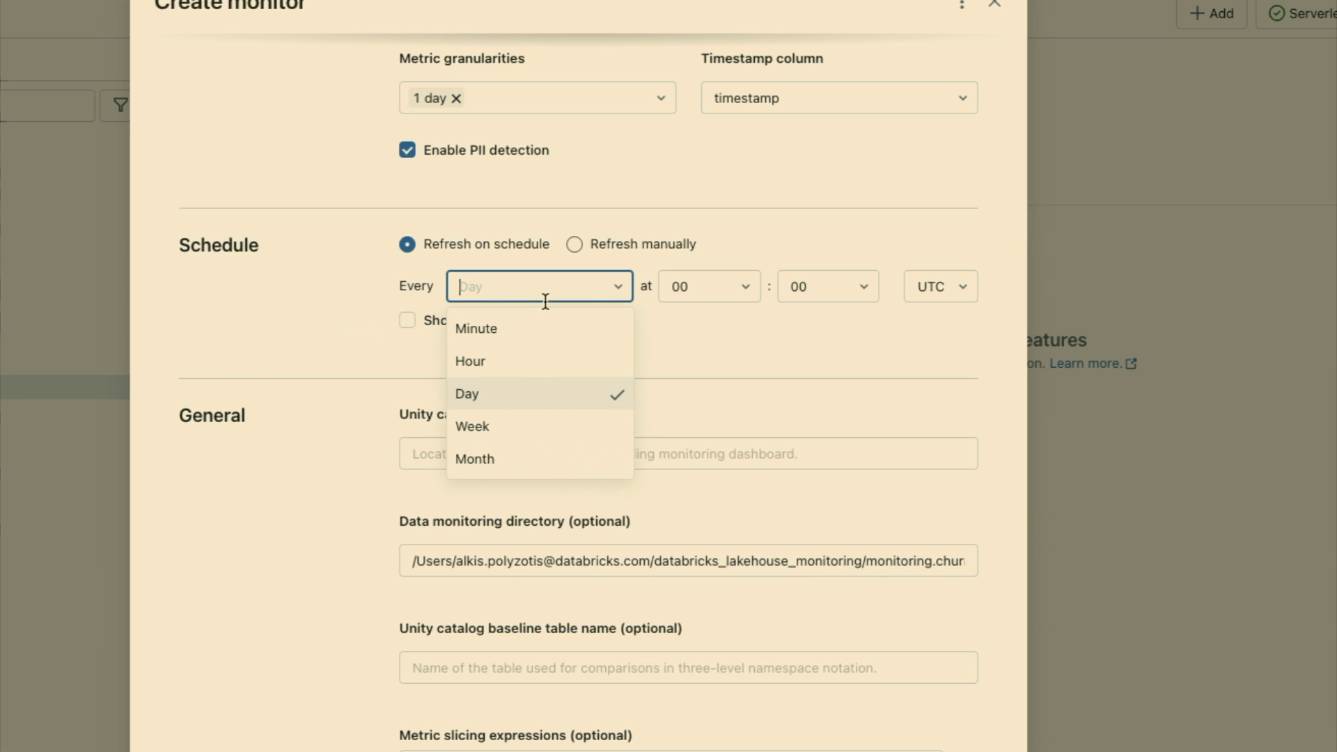
{"action": "left_click", "coordinate": [539, 362]}
{"action": "left_click", "coordinate": [455, 287]}
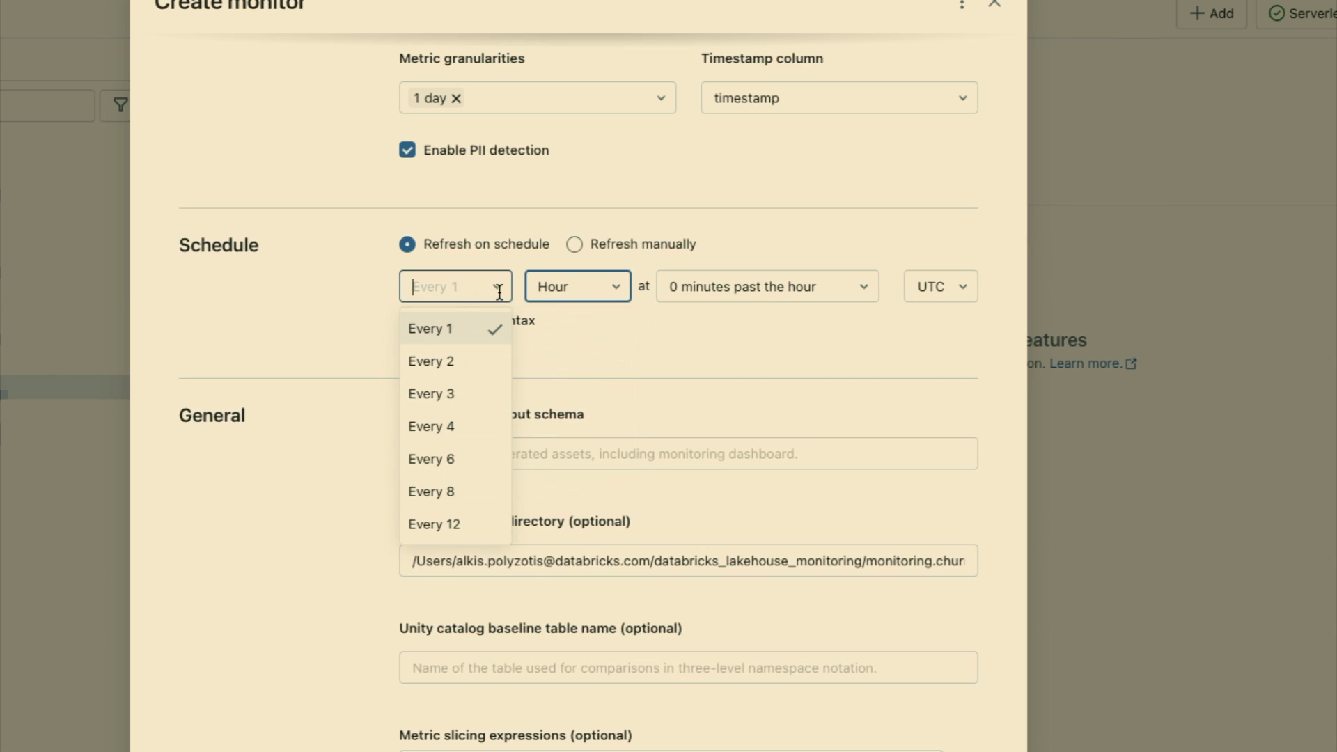
{"action": "right_click", "coordinate": [480, 423]}
{"action": "left_click", "coordinate": [456, 529]}
{"action": "left_click", "coordinate": [455, 522]}
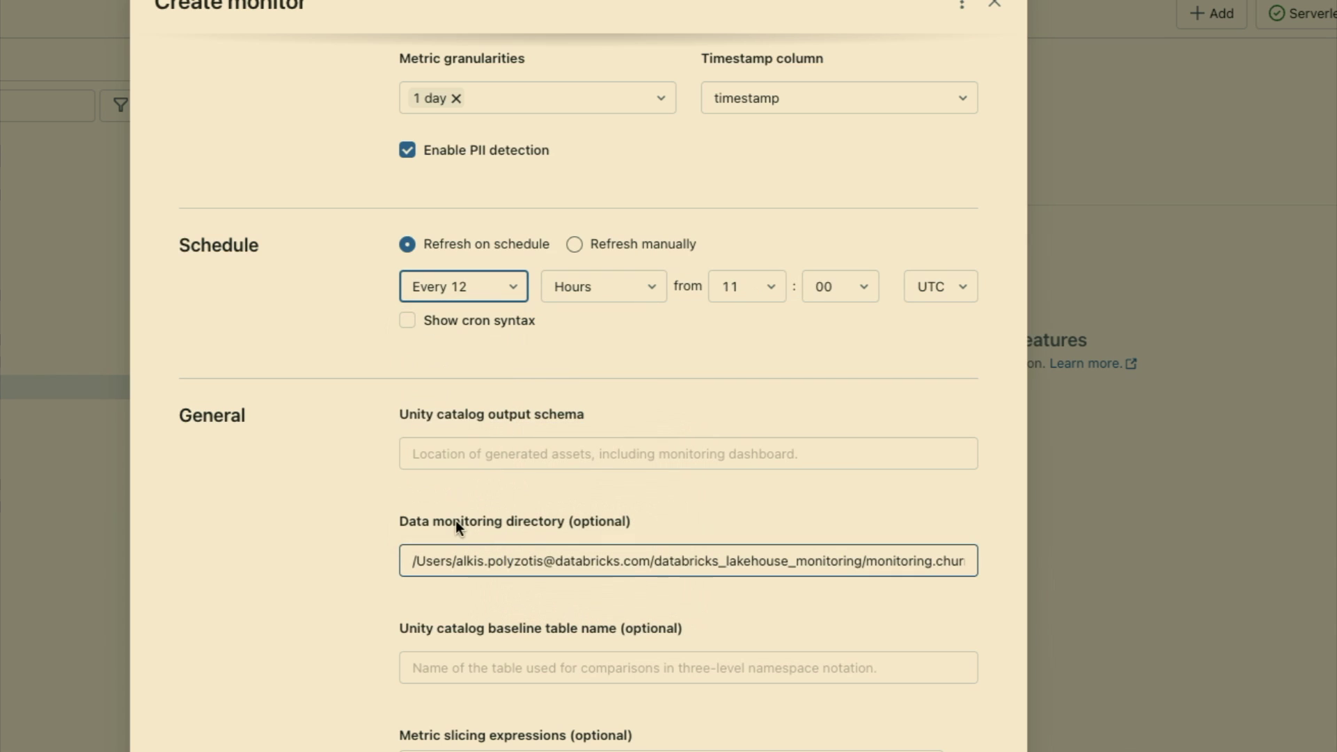
{"action": "left_click", "coordinate": [565, 286]}
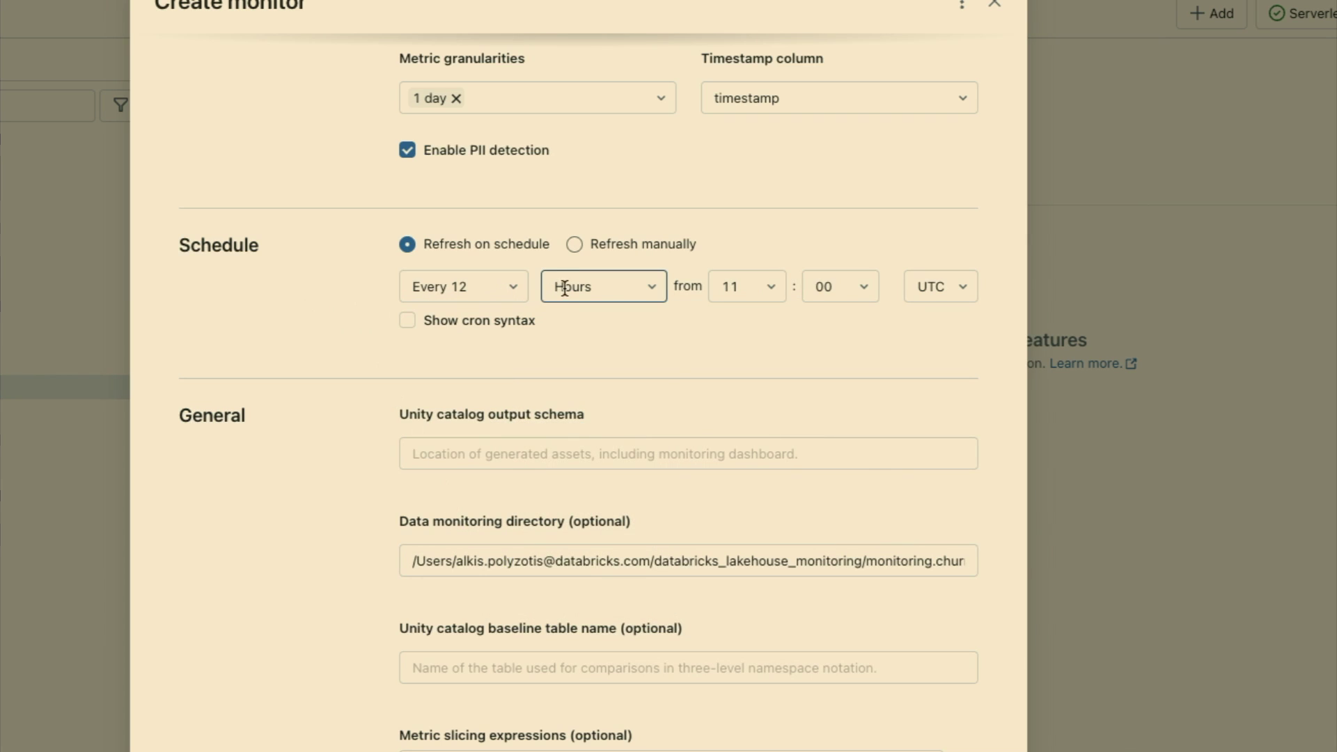
{"action": "left_click", "coordinate": [356, 299]}
- Set the monitor's Unity Catalog output schema to monitoring.outputs
{"action": "scroll", "coordinate": [356, 302], "scroll_direction": "down", "scroll_amount": 5}
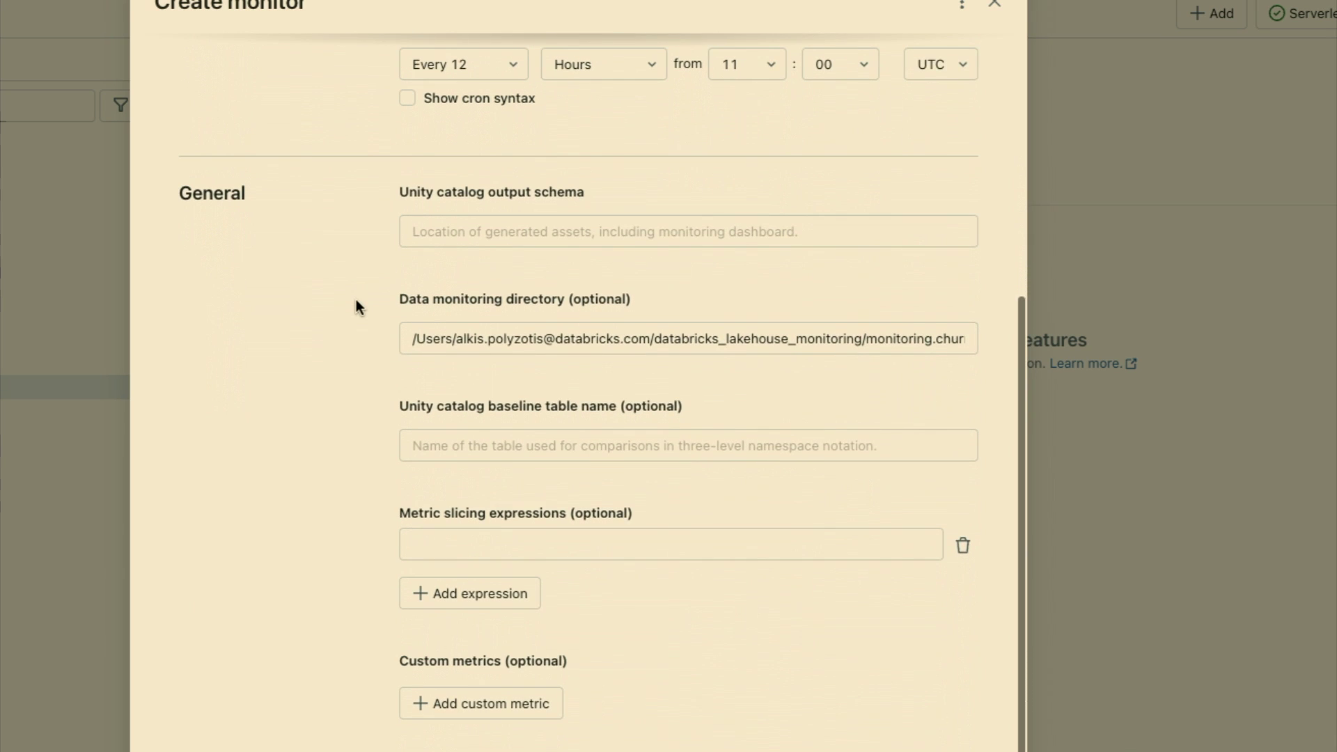
{"action": "left_click", "coordinate": [534, 231]}
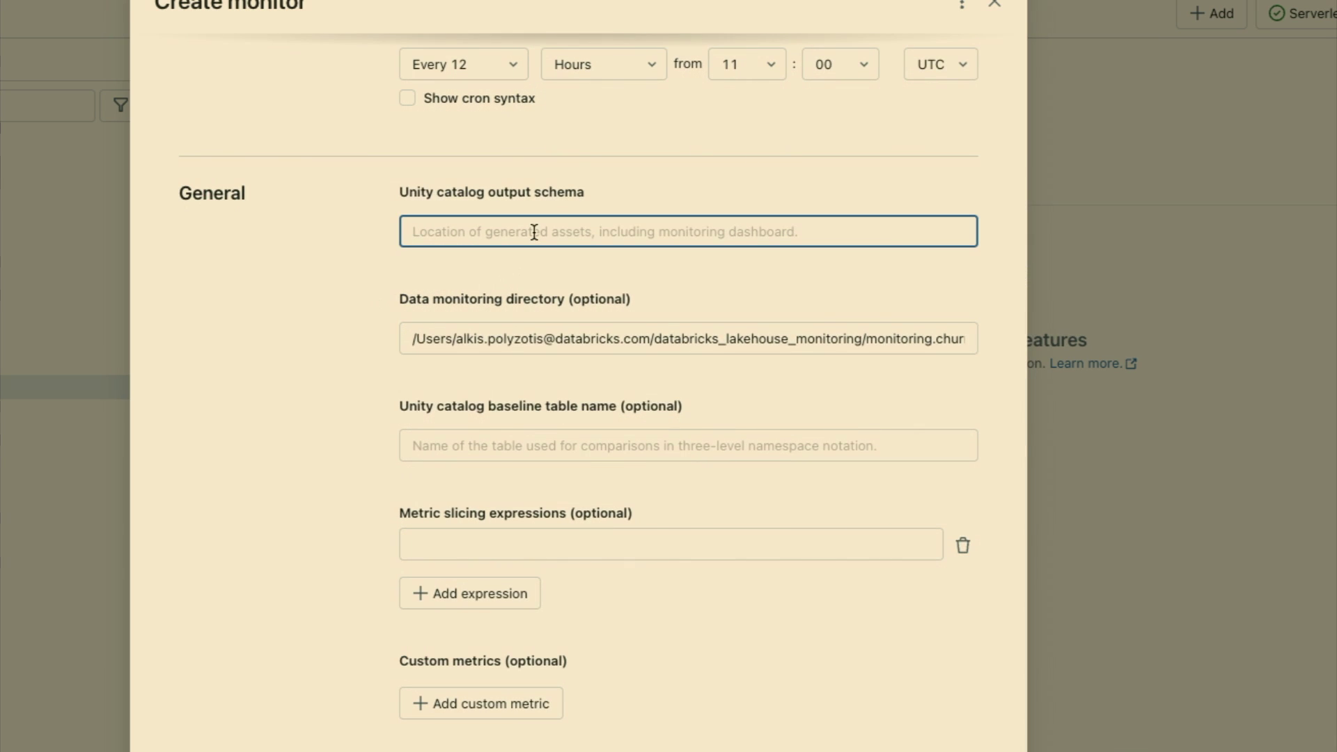
{"action": "type", "text": "moni"}
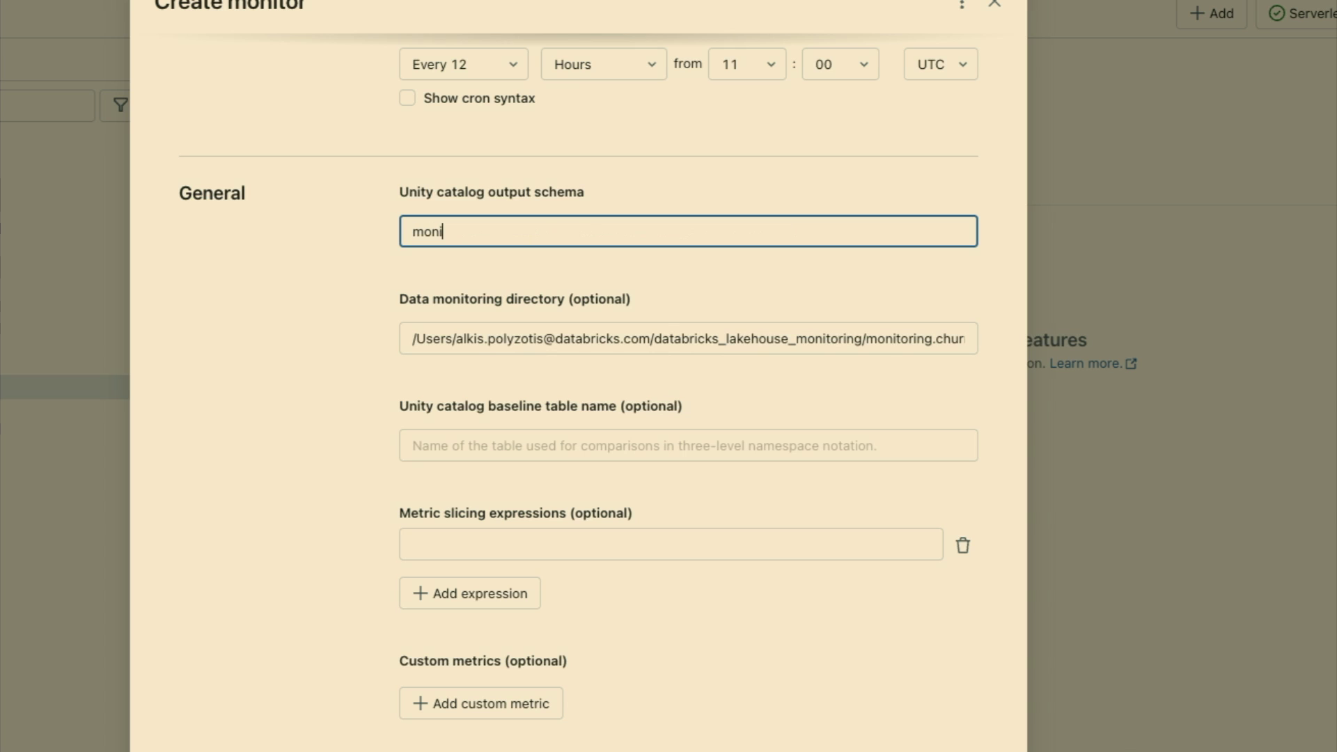
{"action": "type", "text": "toring.outputs"}
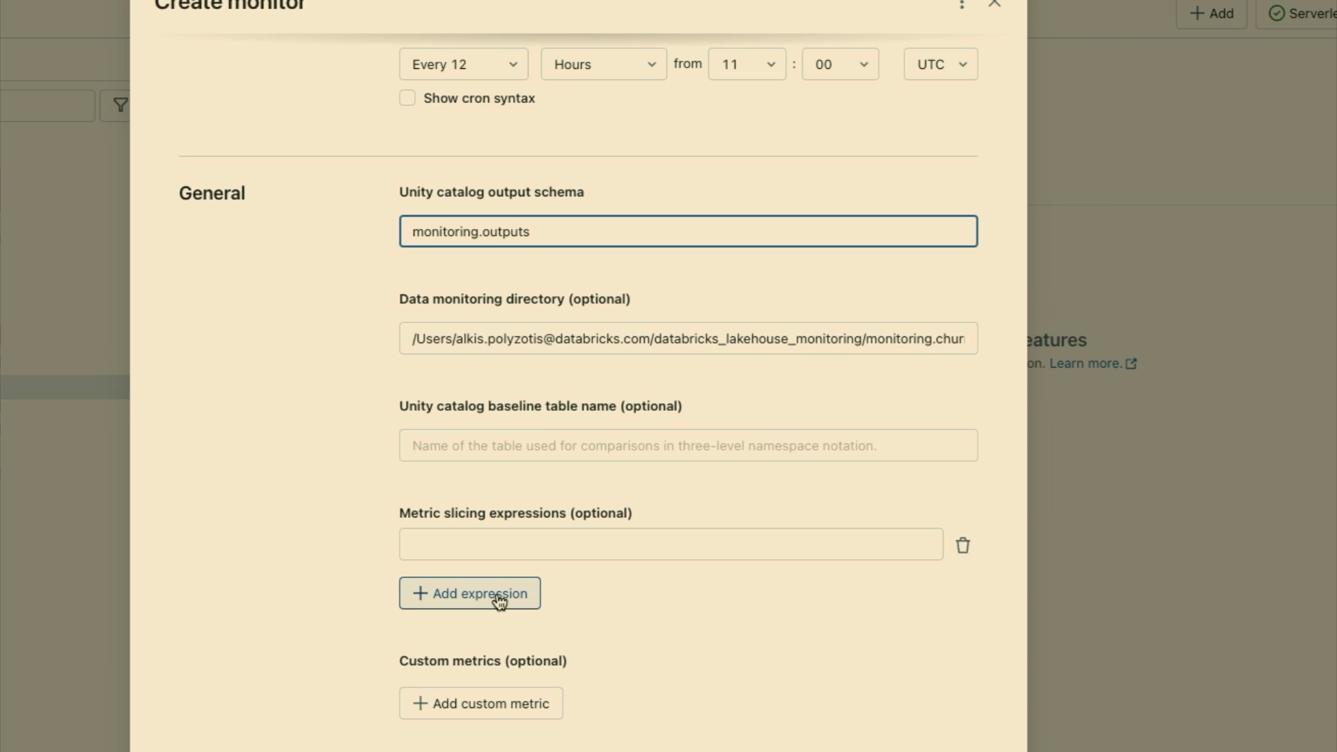
- Add country as a metric slicing expression and create the monitor
{"action": "left_click", "coordinate": [508, 536]}
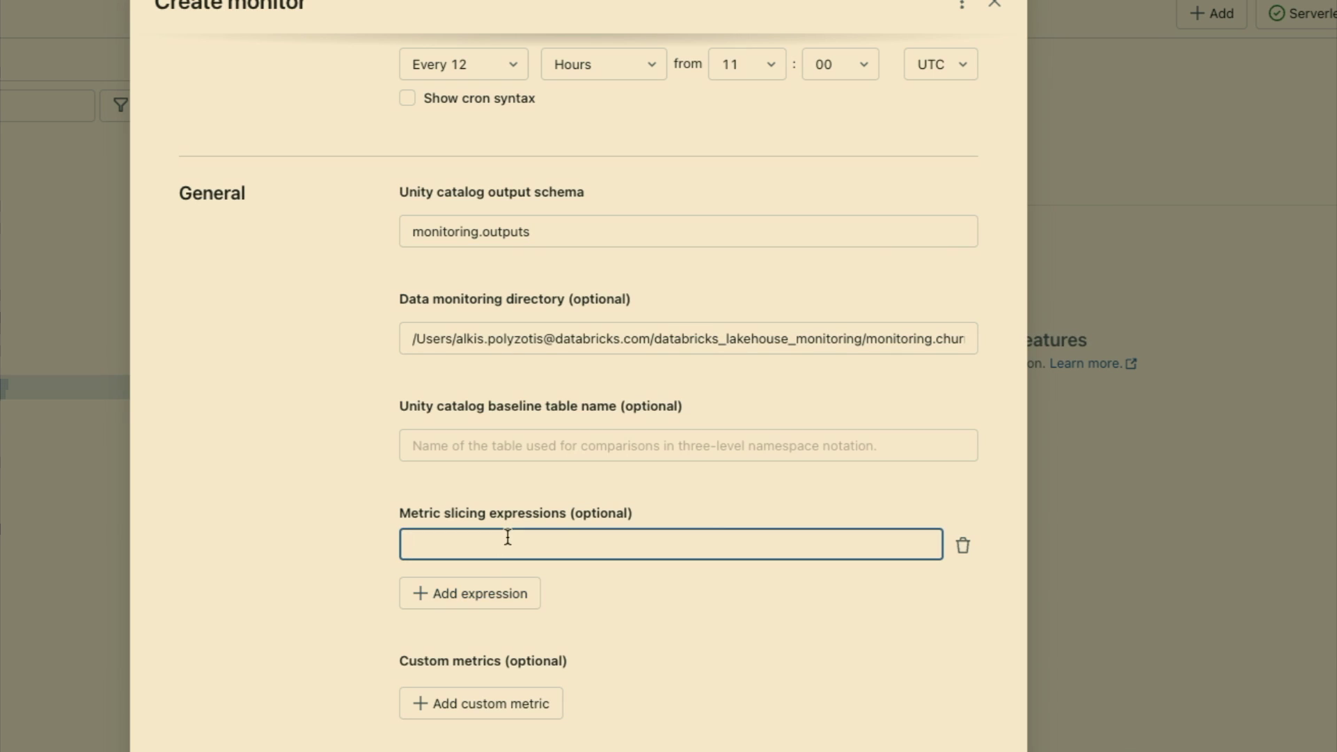
{"action": "type", "text": "country"}
{"action": "scroll", "coordinate": [378, 632], "scroll_direction": "down", "scroll_amount": 3}
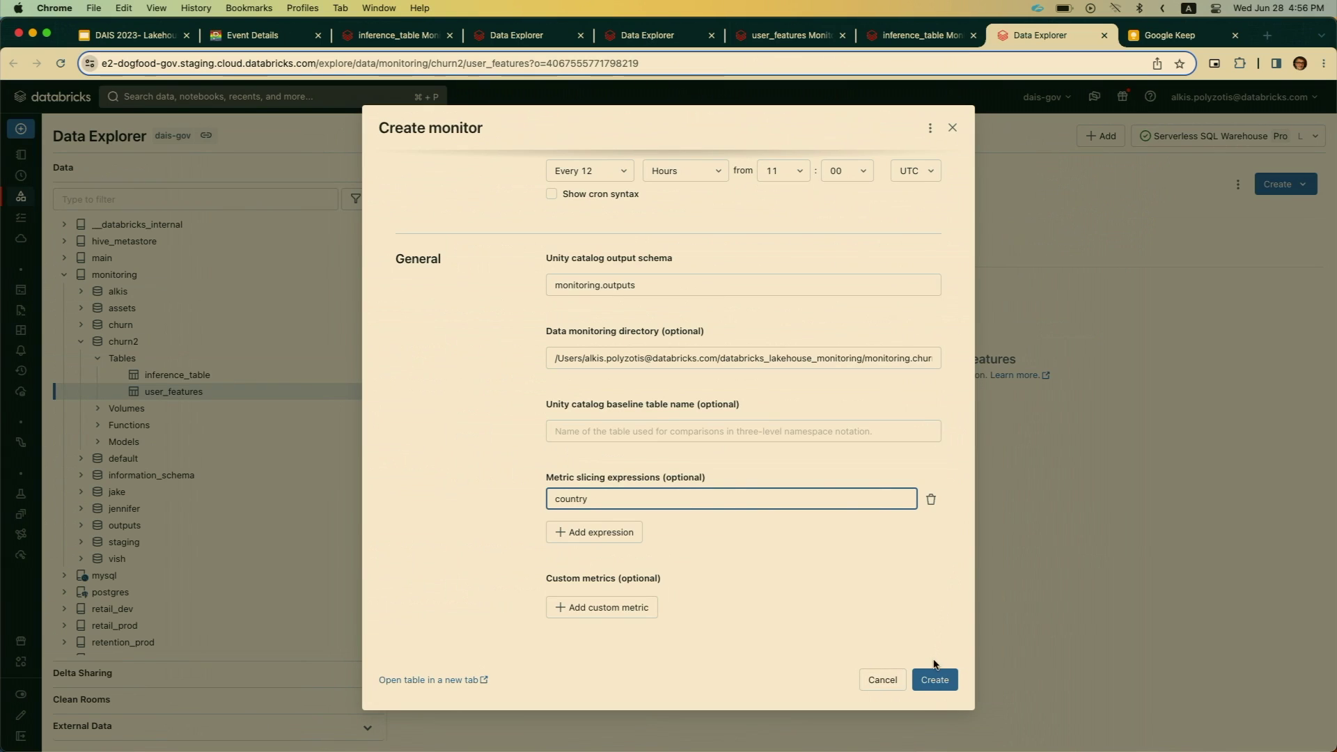
{"action": "left_click", "coordinate": [936, 681]}
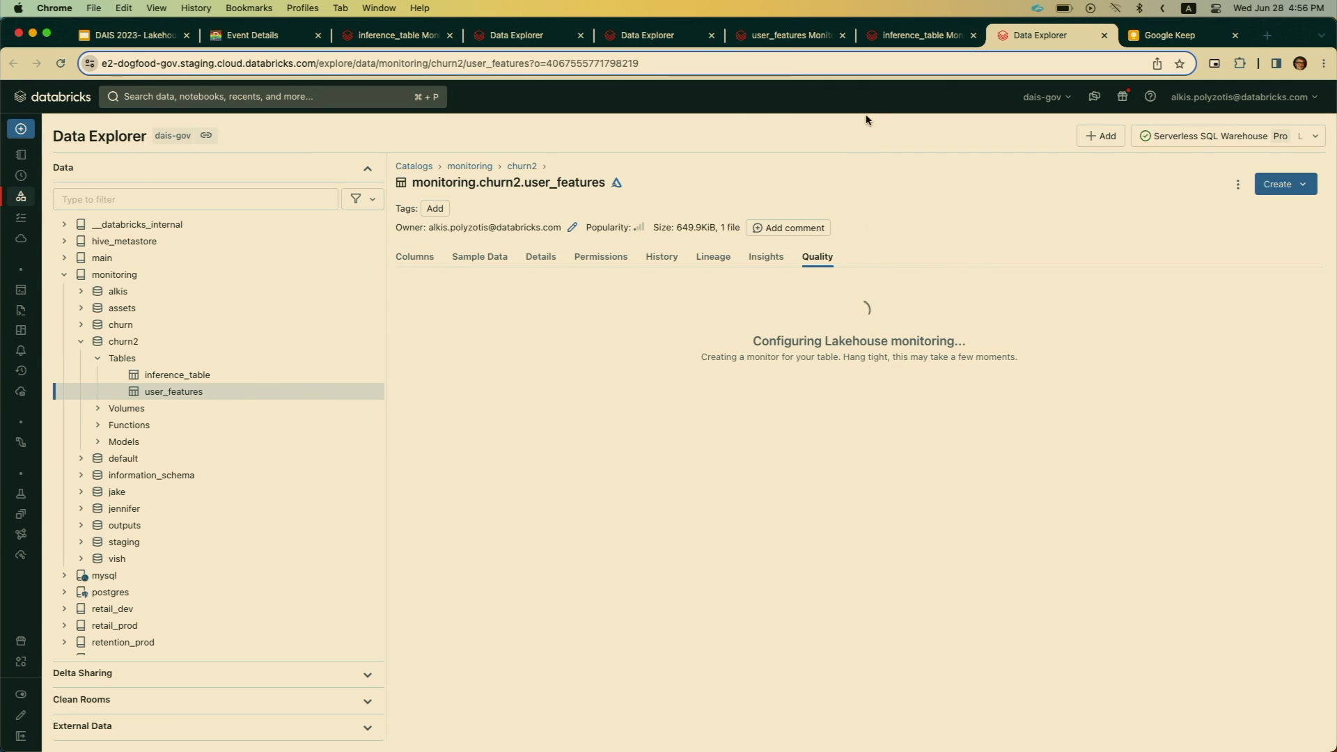
- Review the overview statistics and customization notes in the existing user_features Monitoring dashboard
{"action": "left_click", "coordinate": [772, 36]}
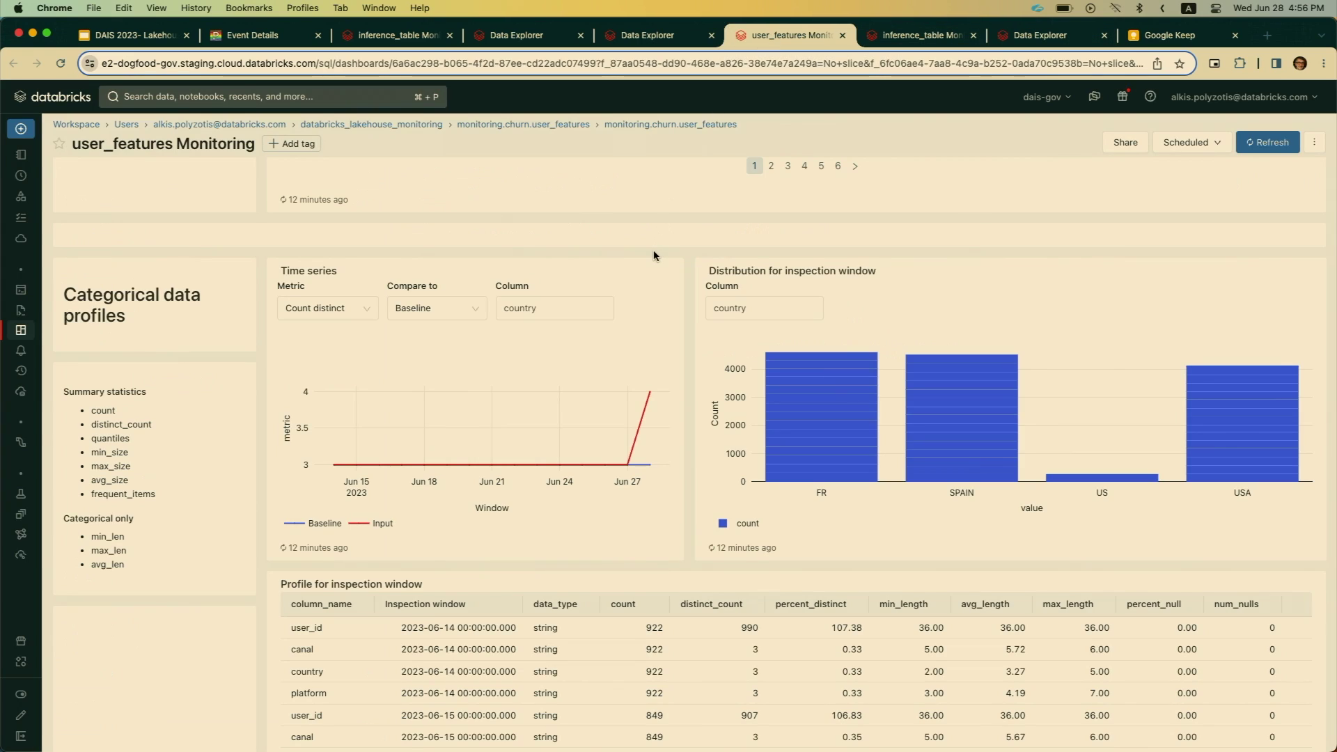
{"action": "scroll", "coordinate": [653, 256], "scroll_direction": "up", "scroll_amount": 20}
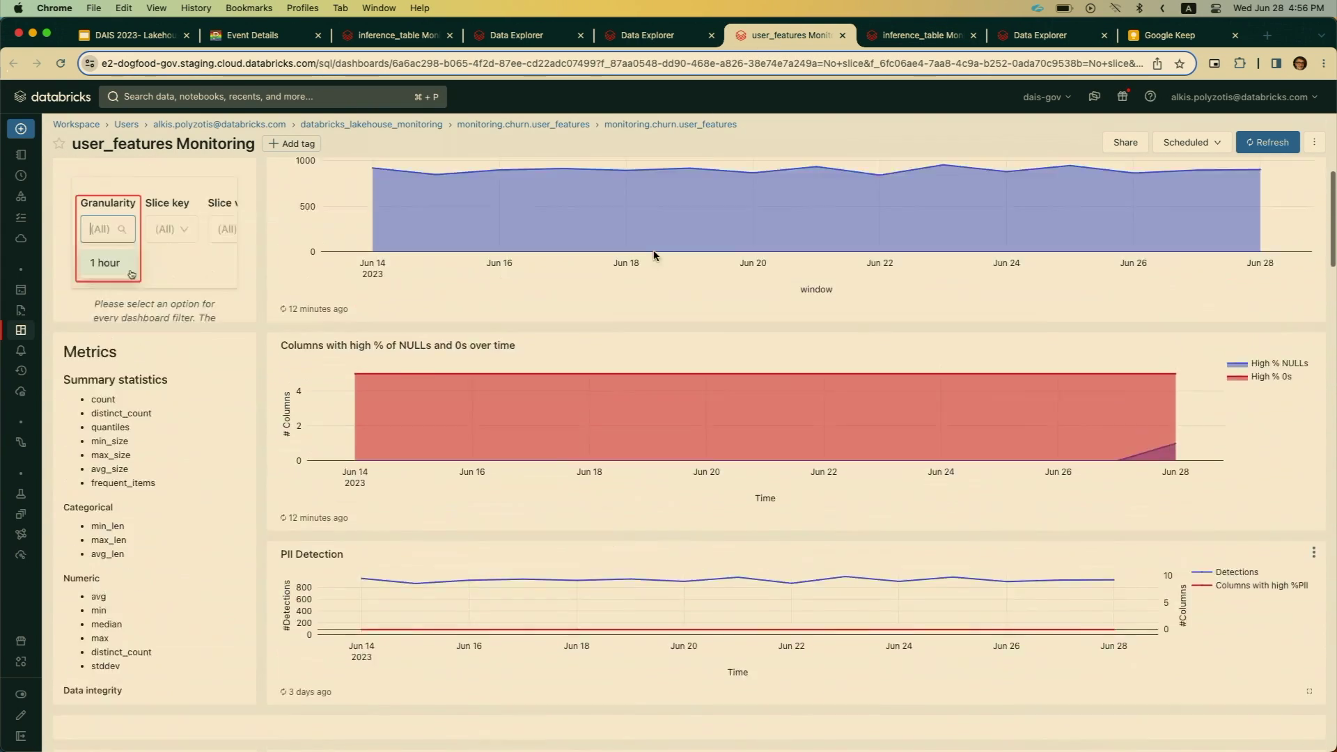
{"action": "scroll", "coordinate": [653, 255], "scroll_direction": "up", "scroll_amount": 5}
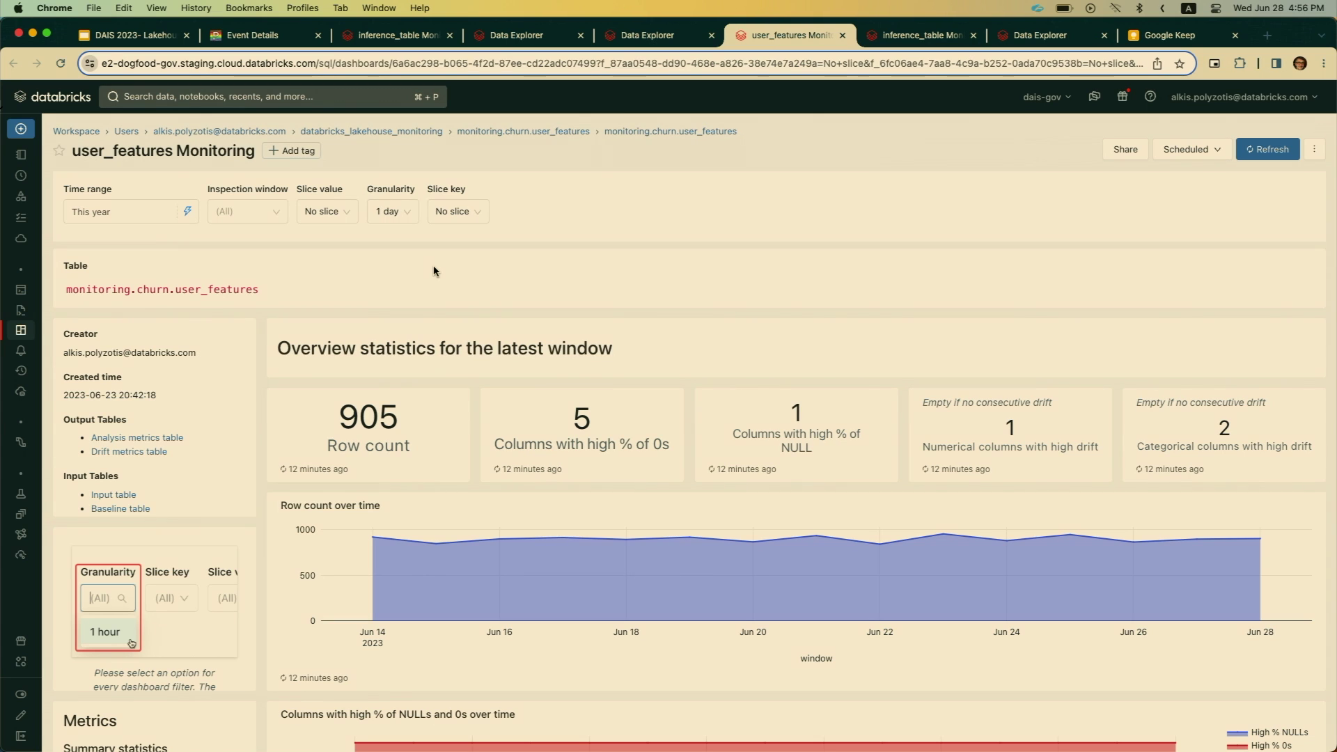
{"action": "scroll", "coordinate": [206, 443], "scroll_direction": "down", "scroll_amount": 2}
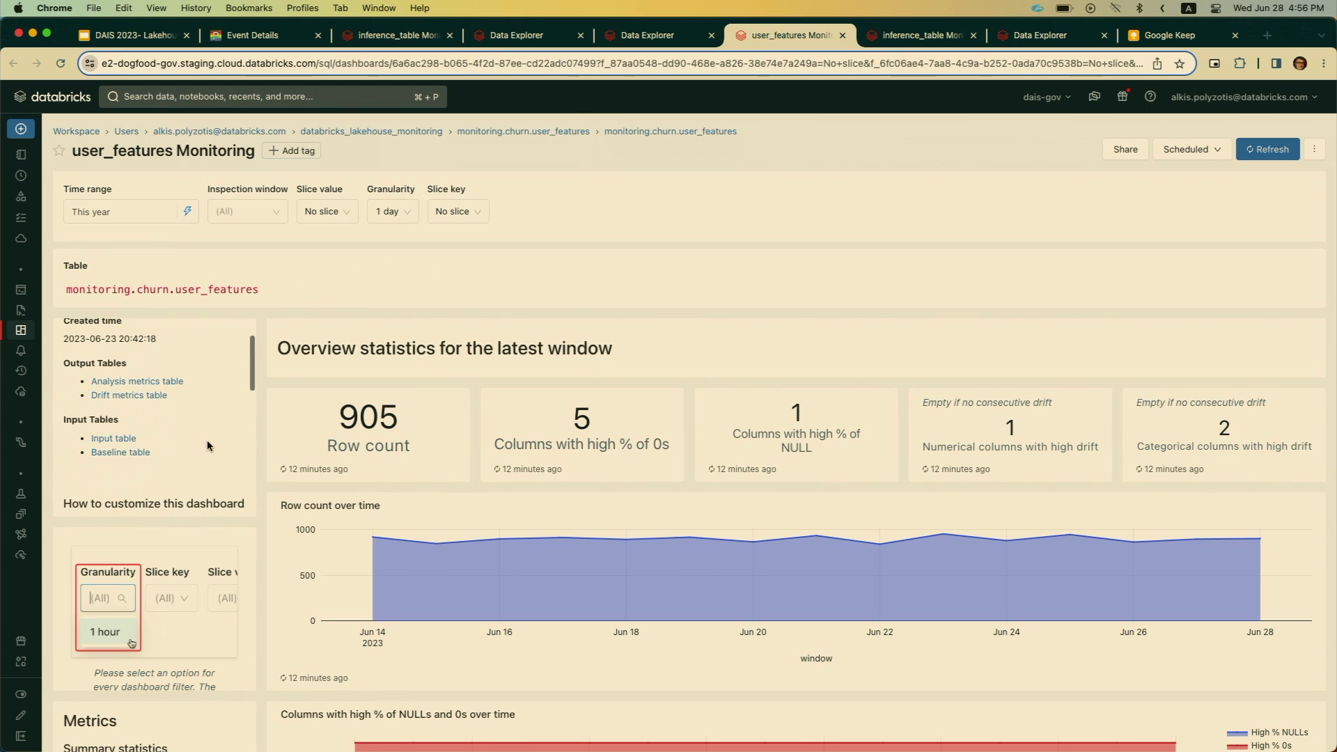
{"action": "scroll", "coordinate": [244, 491], "scroll_direction": "down", "scroll_amount": 5}
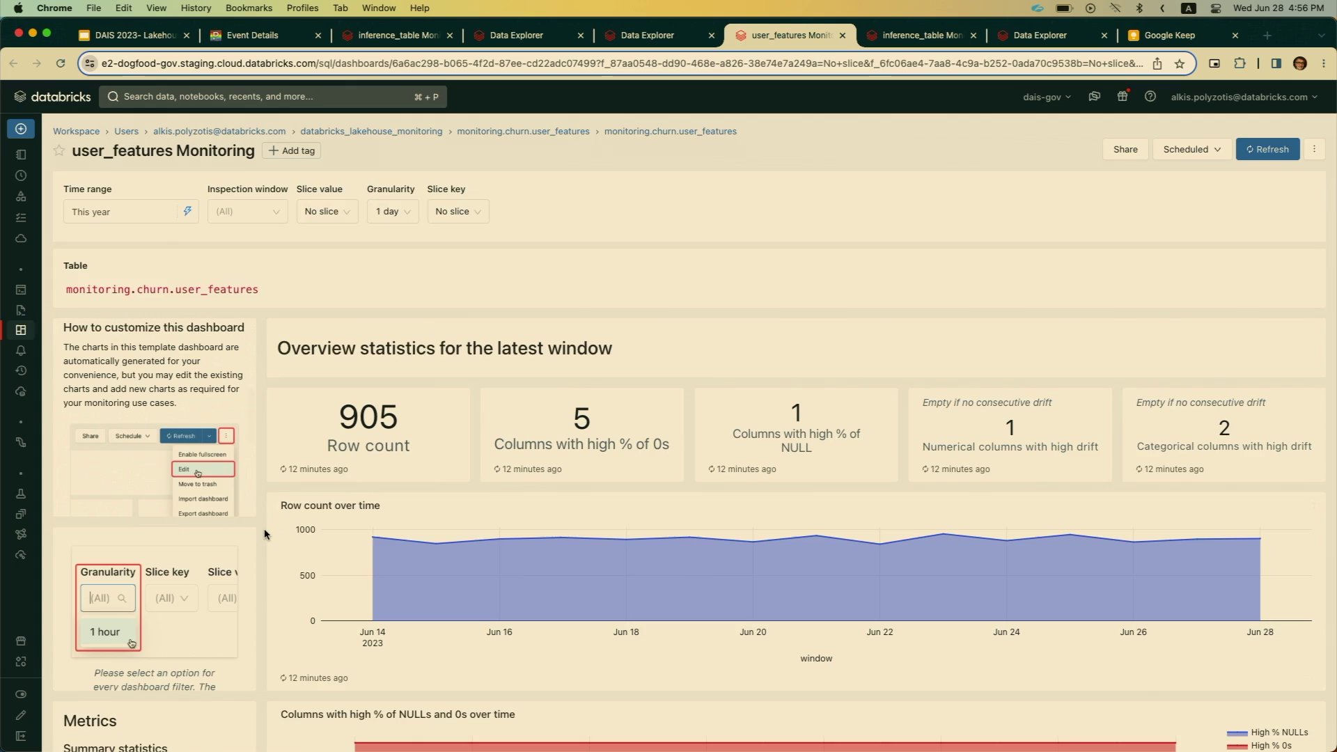
- Examine the dashboard's Metrics list, covering the summary statistics, data integrity, drift and summary statistic comparison metrics
{"action": "scroll", "coordinate": [264, 534], "scroll_direction": "down", "scroll_amount": 12}
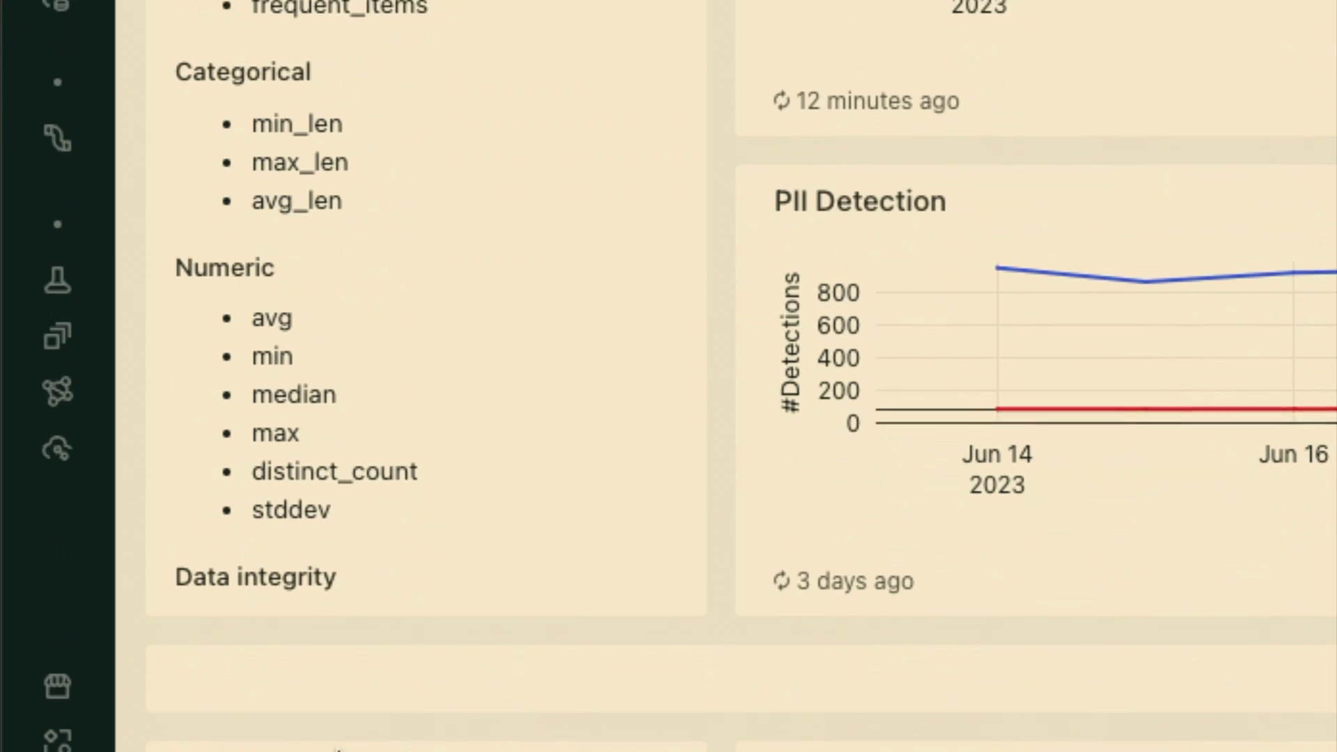
{"action": "scroll", "coordinate": [378, 588], "scroll_direction": "down", "scroll_amount": 5}
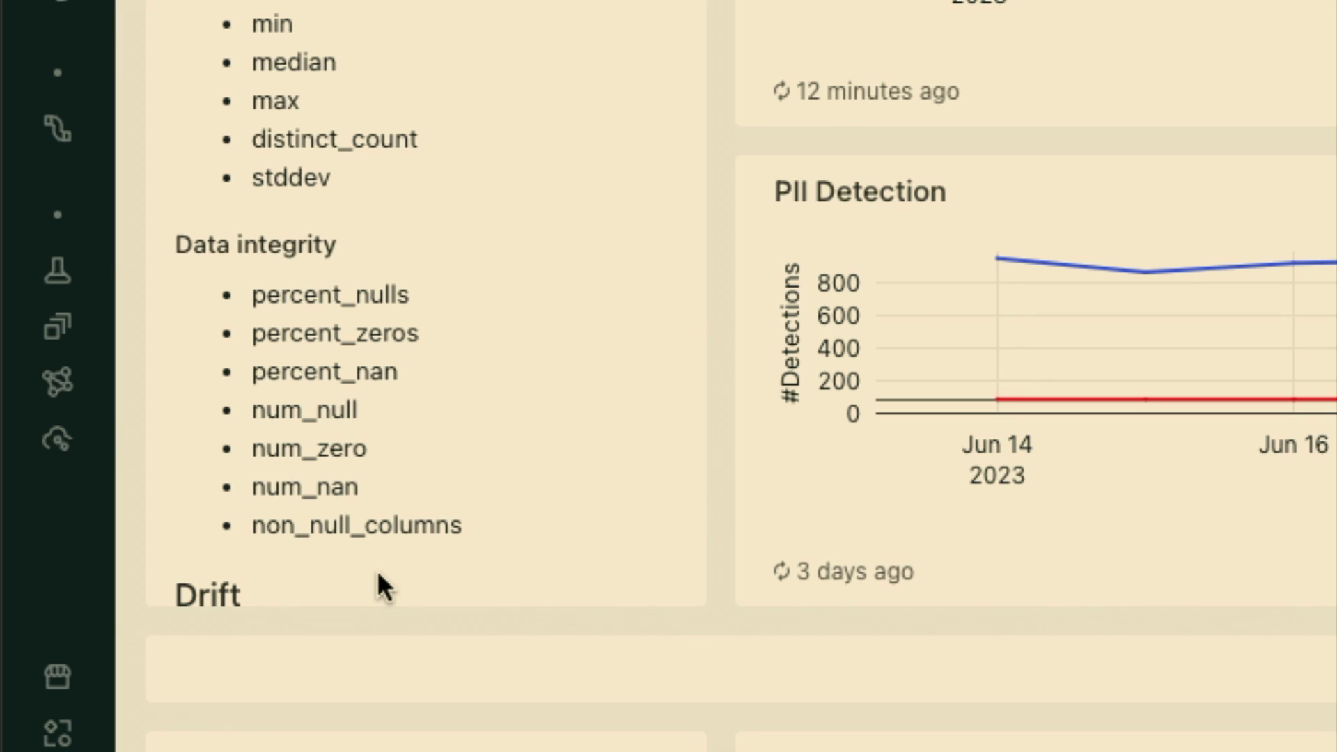
{"action": "scroll", "coordinate": [507, 466], "scroll_direction": "down", "scroll_amount": 7}
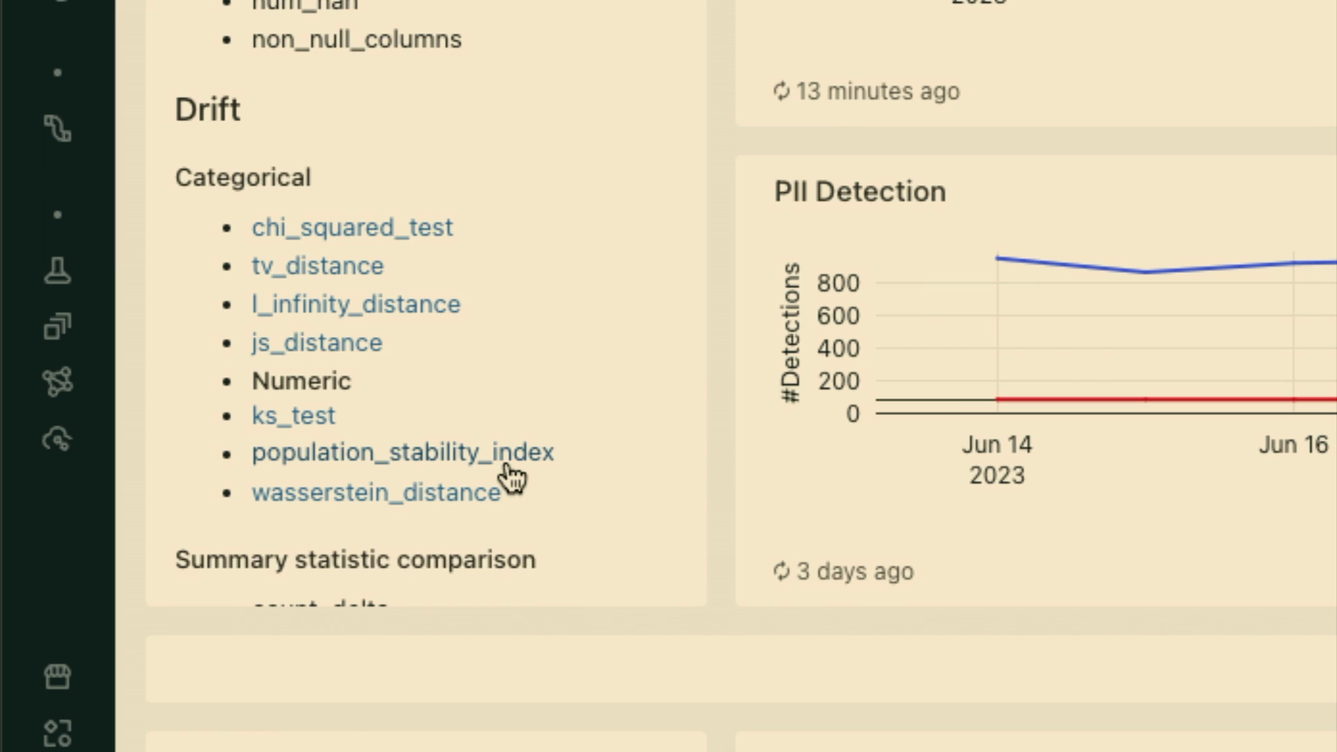
{"action": "scroll", "coordinate": [510, 475], "scroll_direction": "down", "scroll_amount": 3}
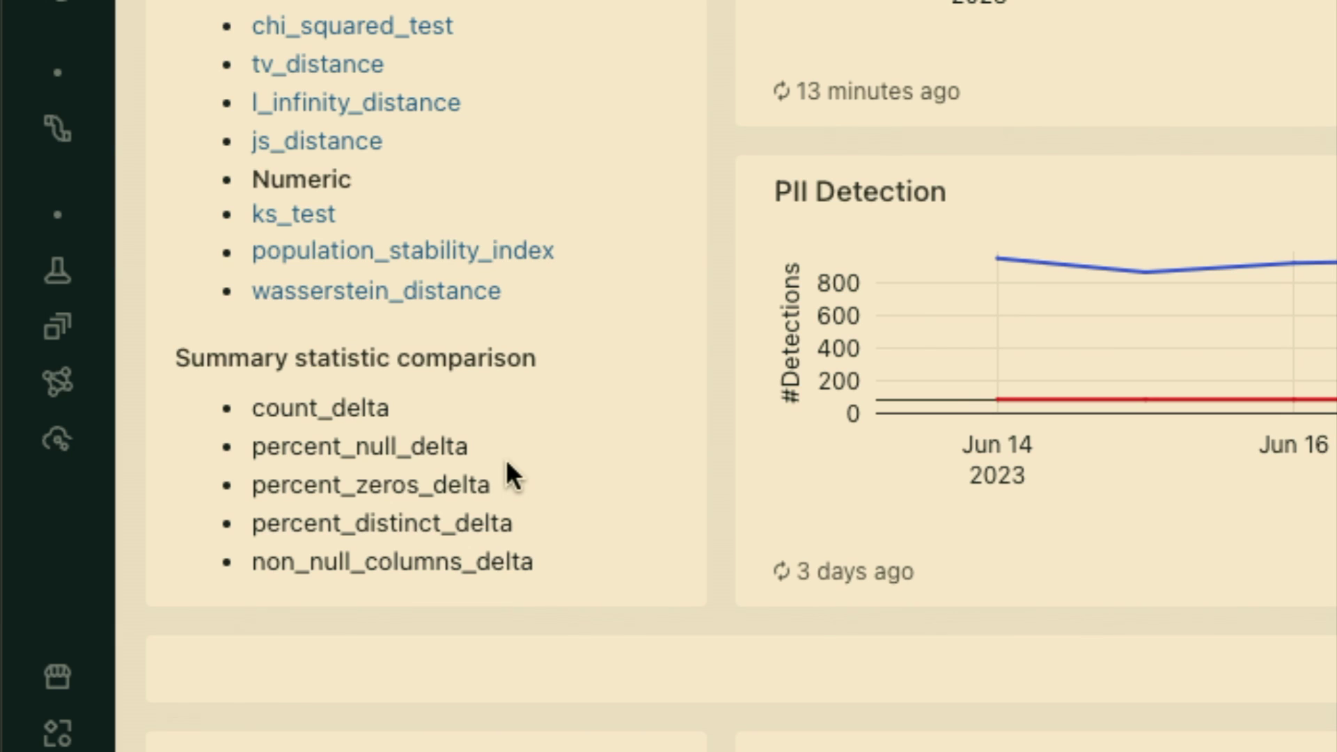
{"action": "scroll", "coordinate": [507, 465], "scroll_direction": "up", "scroll_amount": 4}
{"action": "scroll", "coordinate": [507, 465], "scroll_direction": "down", "scroll_amount": 2}
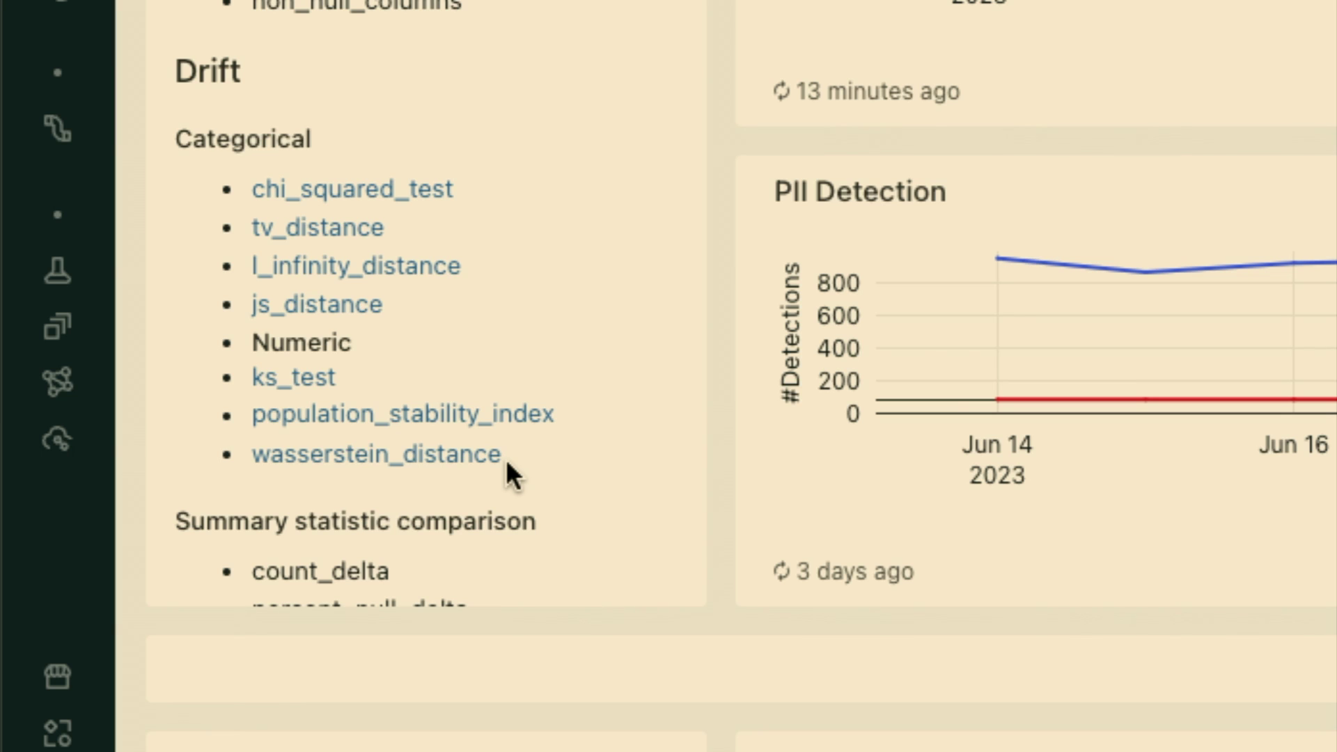
{"action": "right_click", "coordinate": [717, 287]}
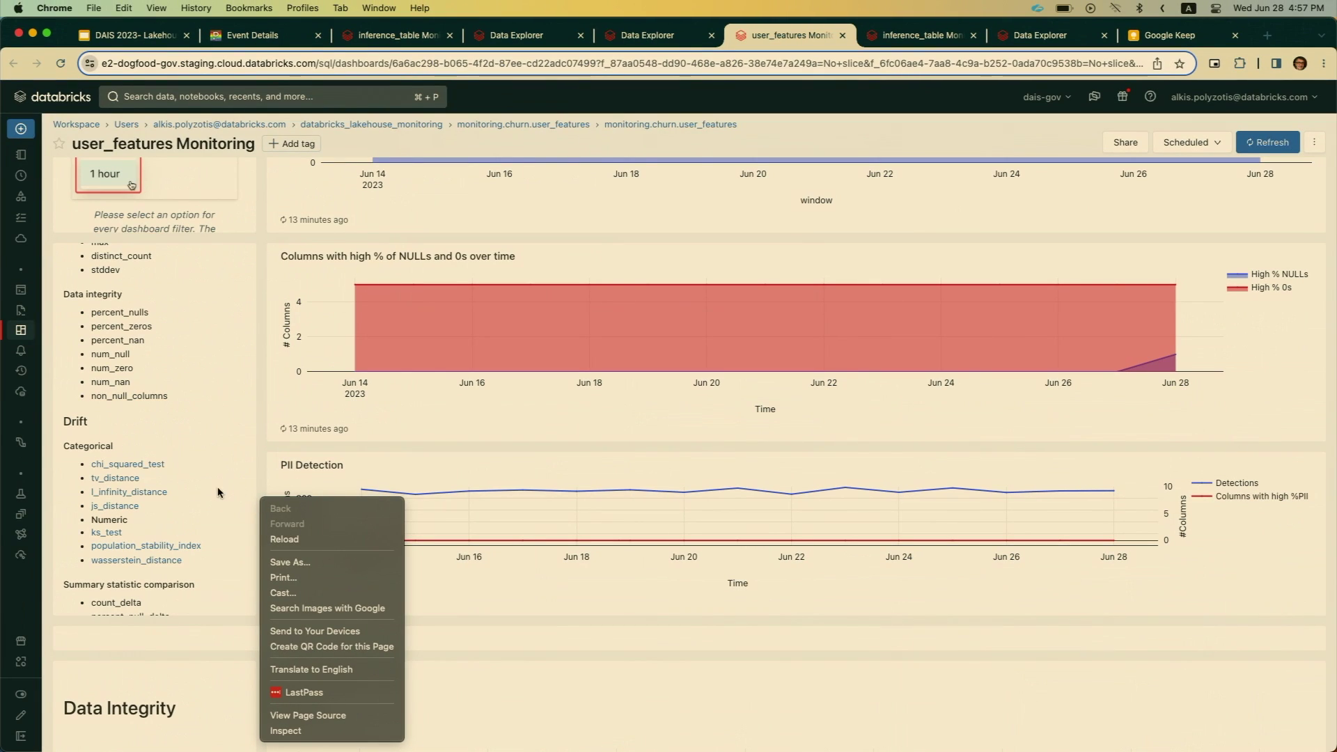
{"action": "left_click", "coordinate": [259, 421]}
- Examine the dashboard's PII Detection section, including the breakdown by column and the count of detections across time
{"action": "scroll", "coordinate": [260, 410], "scroll_direction": "up", "scroll_amount": 1}
{"action": "scroll", "coordinate": [259, 410], "scroll_direction": "up", "scroll_amount": 6}
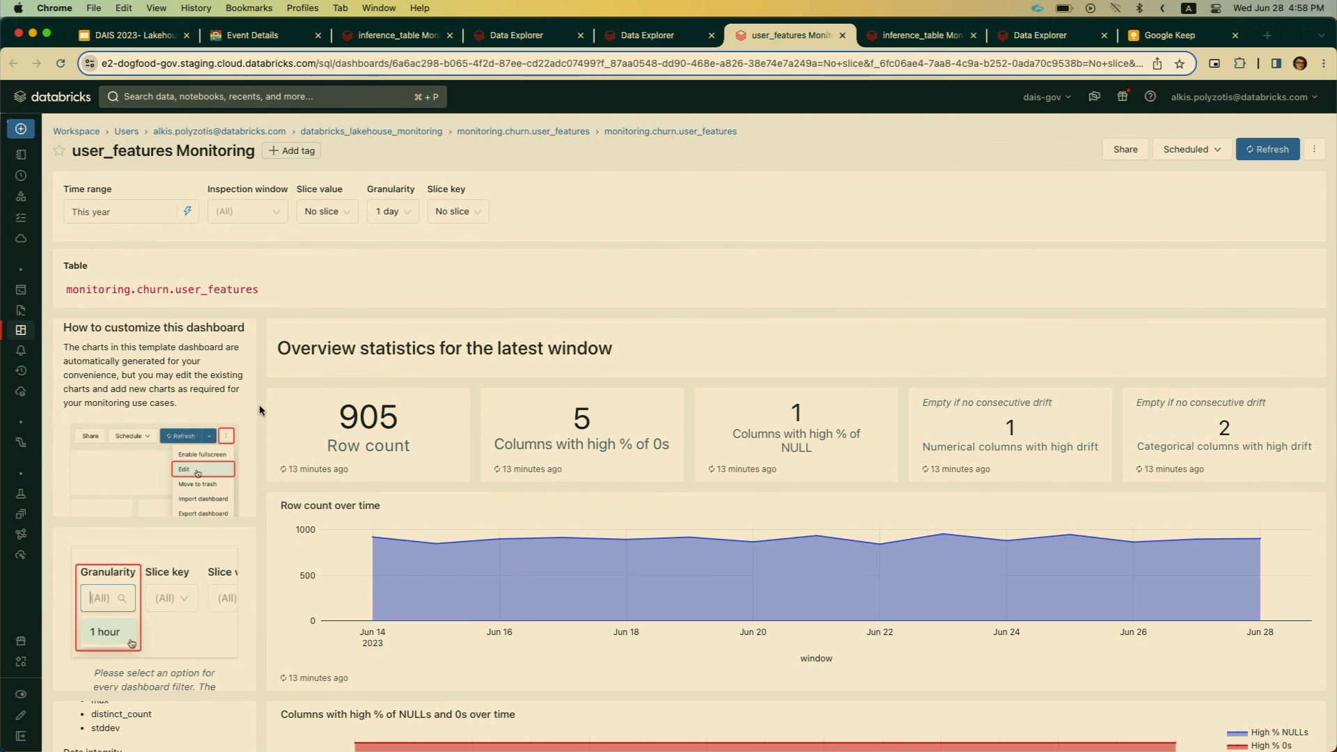
{"action": "scroll", "coordinate": [259, 410], "scroll_direction": "down", "scroll_amount": 15}
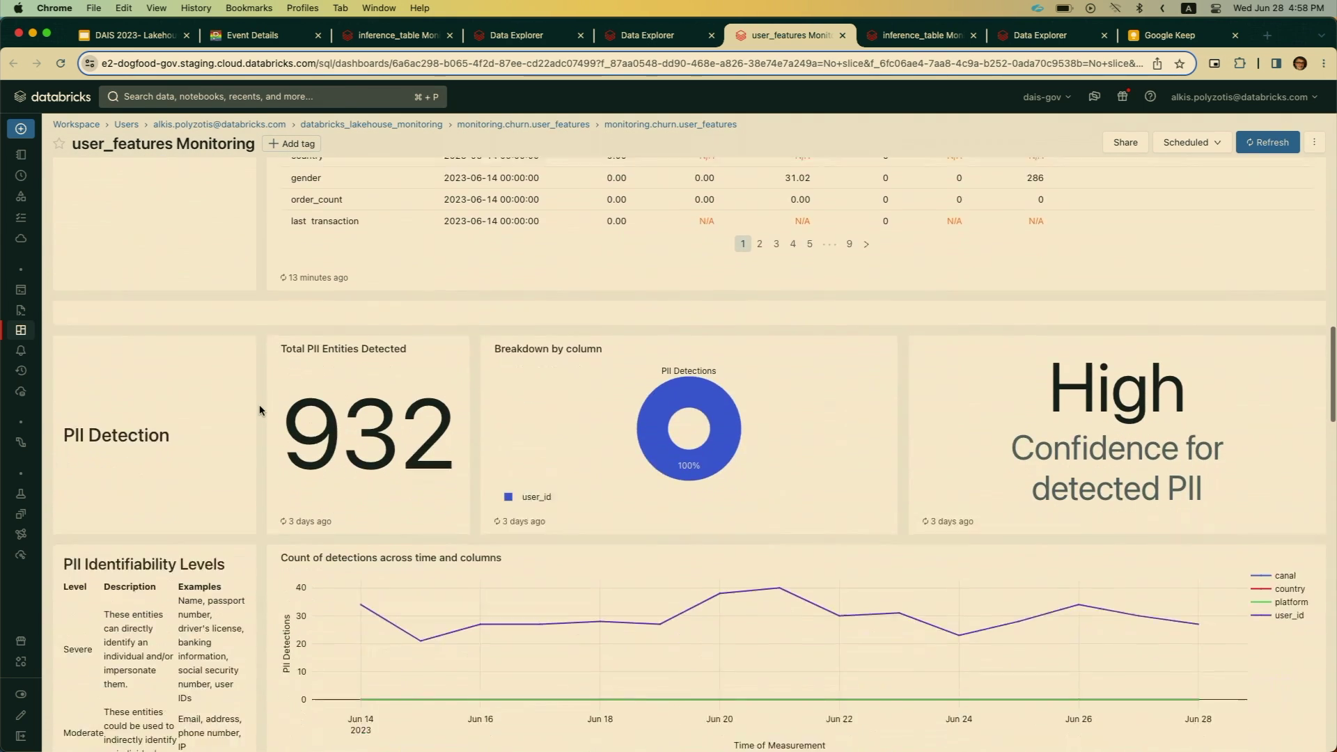
{"action": "scroll", "coordinate": [259, 410], "scroll_direction": "down", "scroll_amount": 3}
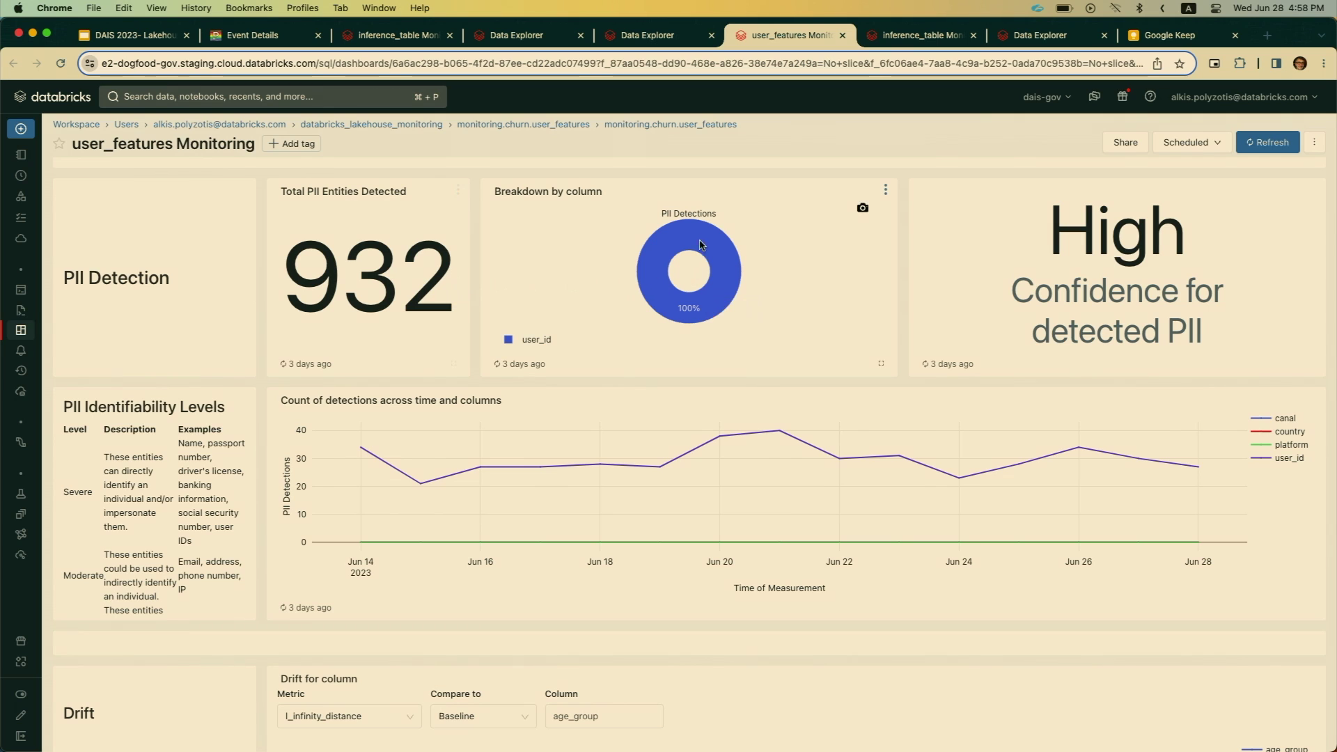
{"action": "mouse_move", "coordinate": [671, 310]}
{"action": "mouse_move", "coordinate": [907, 460]}
{"action": "scroll", "coordinate": [265, 310], "scroll_direction": "down", "scroll_amount": 10}
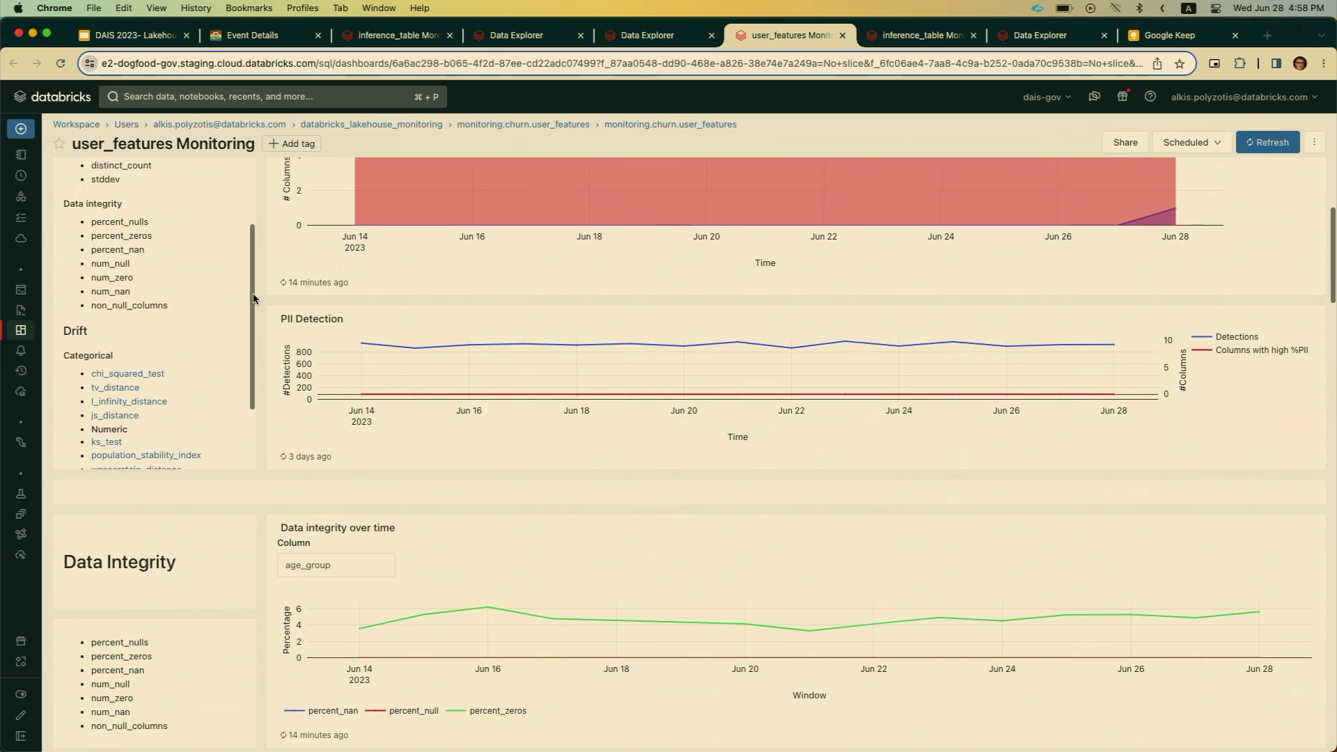
- Find the monitor's output and input table links in the dashboard's creator information and examine them
{"action": "scroll", "coordinate": [266, 248], "scroll_direction": "up", "scroll_amount": 15}
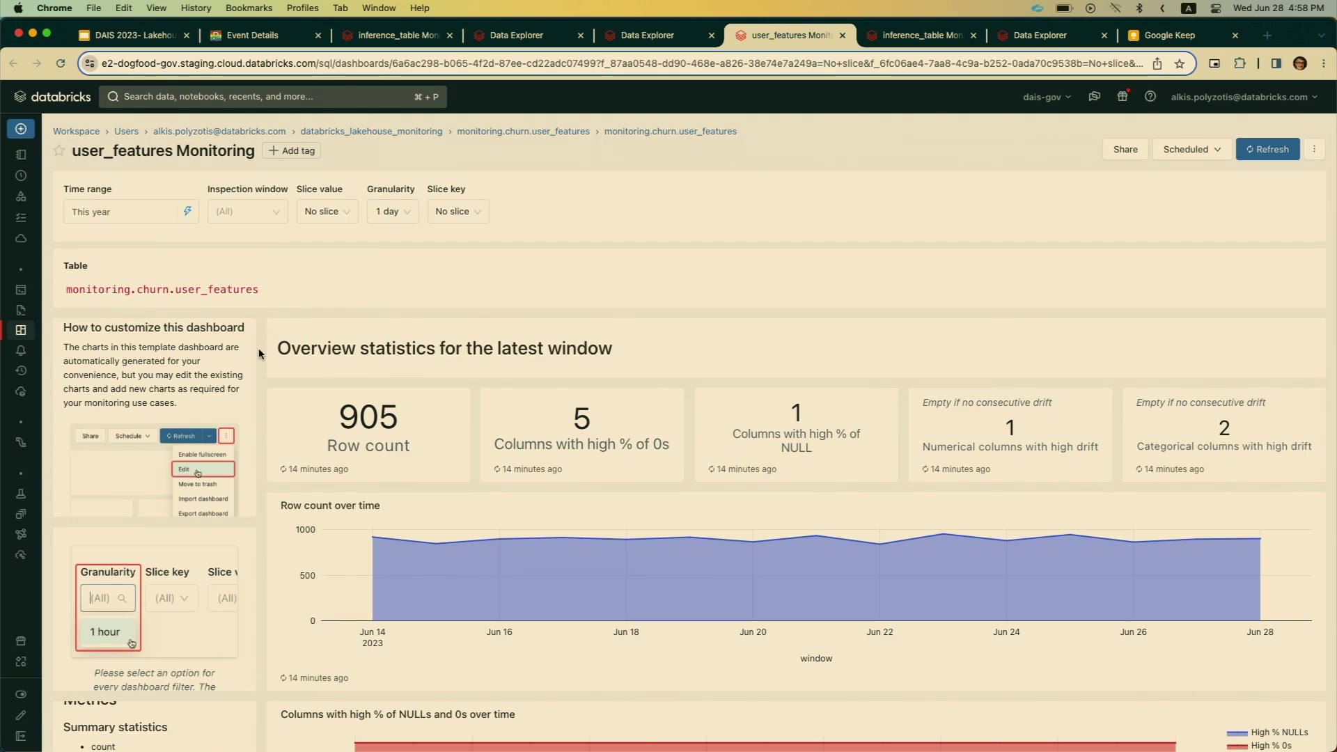
{"action": "scroll", "coordinate": [259, 354], "scroll_direction": "down", "scroll_amount": 3}
{"action": "scroll", "coordinate": [259, 354], "scroll_direction": "down", "scroll_amount": 3}
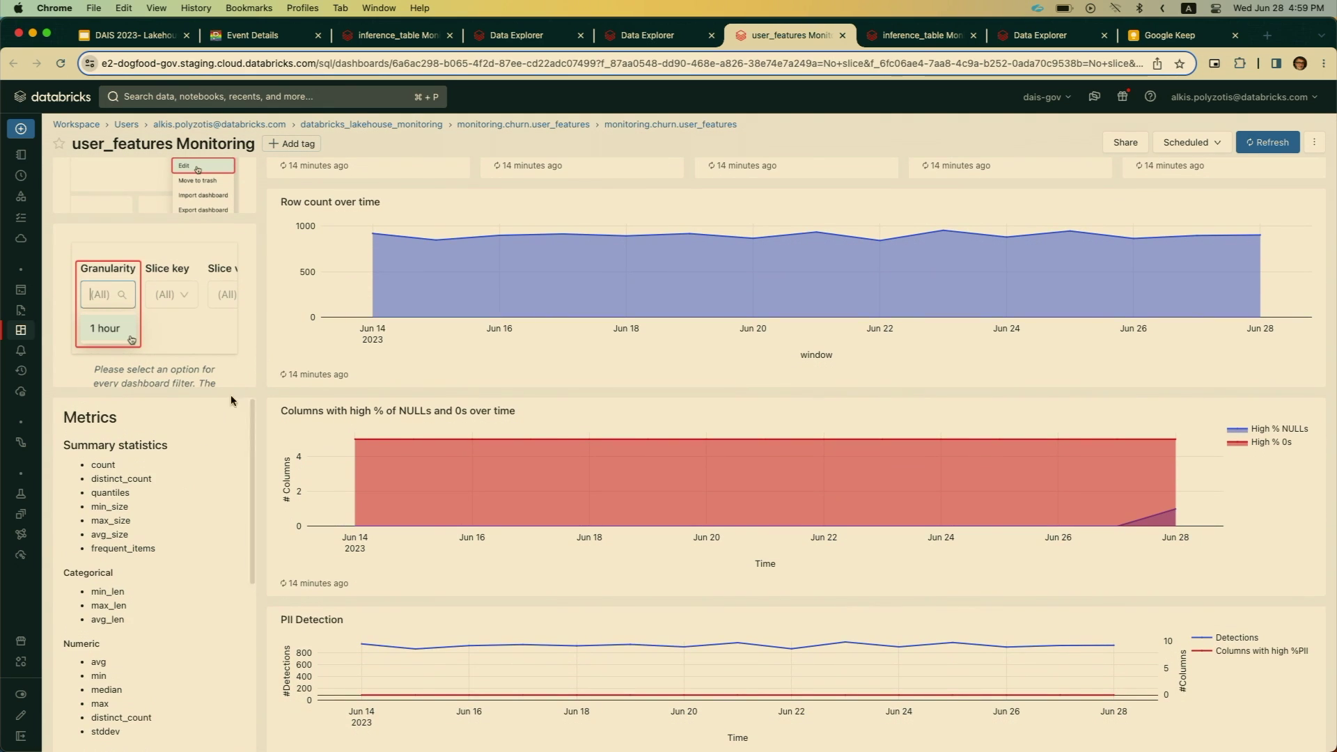
{"action": "scroll", "coordinate": [261, 329], "scroll_direction": "up", "scroll_amount": 5}
{"action": "scroll", "coordinate": [167, 376], "scroll_direction": "up", "scroll_amount": 5}
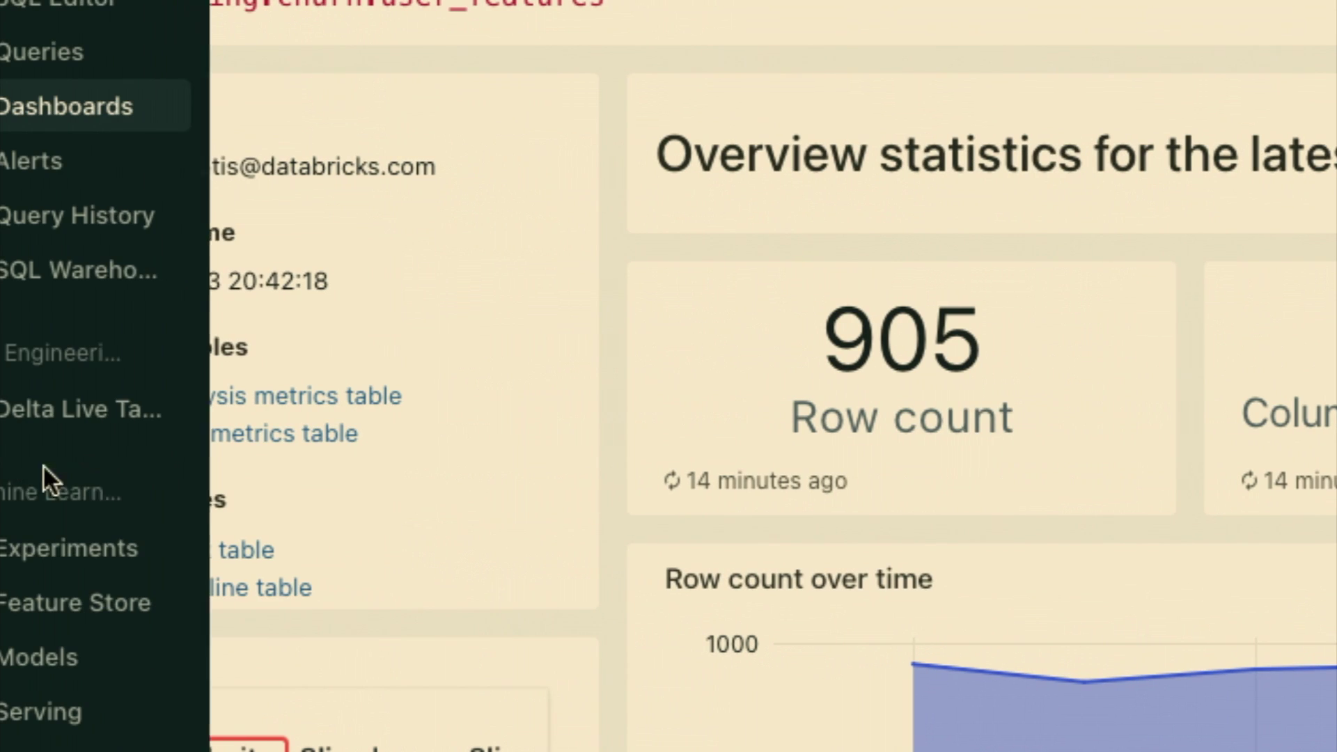
{"action": "left_click_drag", "start_coordinate": [358, 591], "coordinate": [321, 569]}
{"action": "left_click_drag", "start_coordinate": [376, 431], "coordinate": [152, 383]}
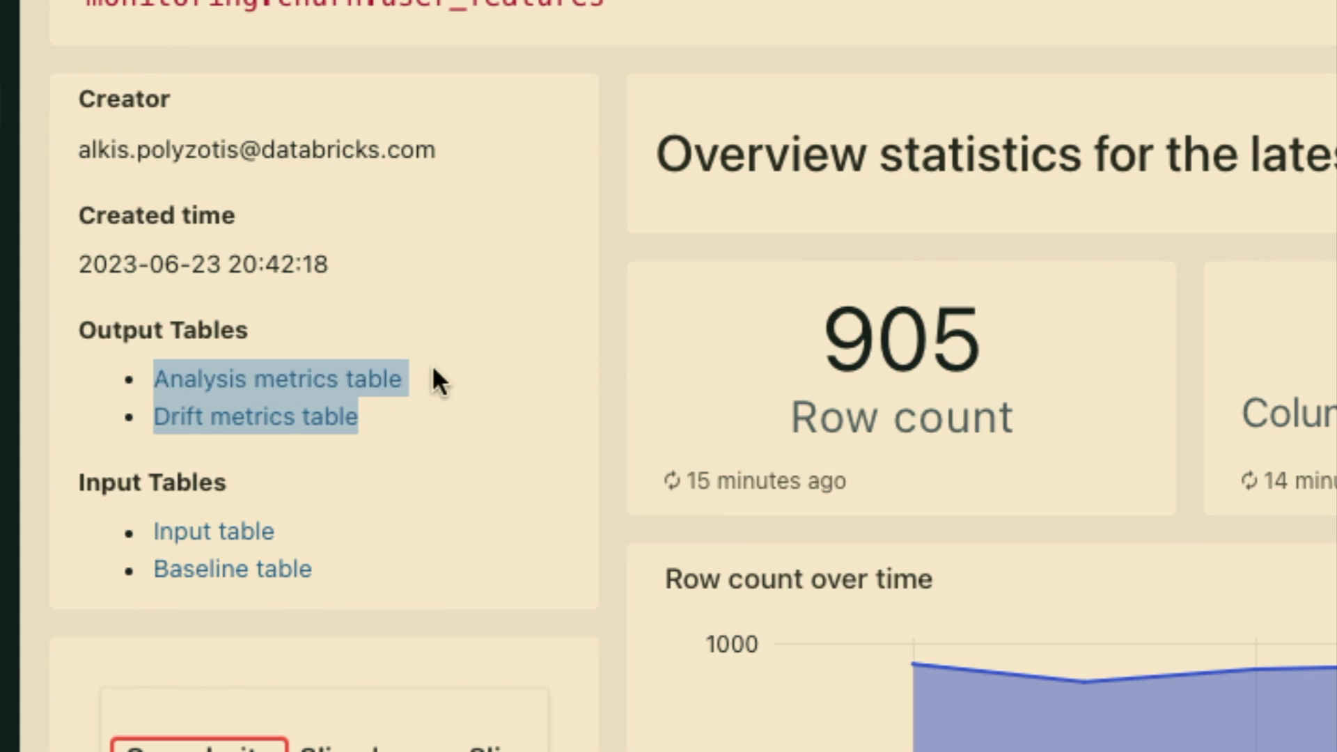
{"action": "left_click", "coordinate": [490, 348]}
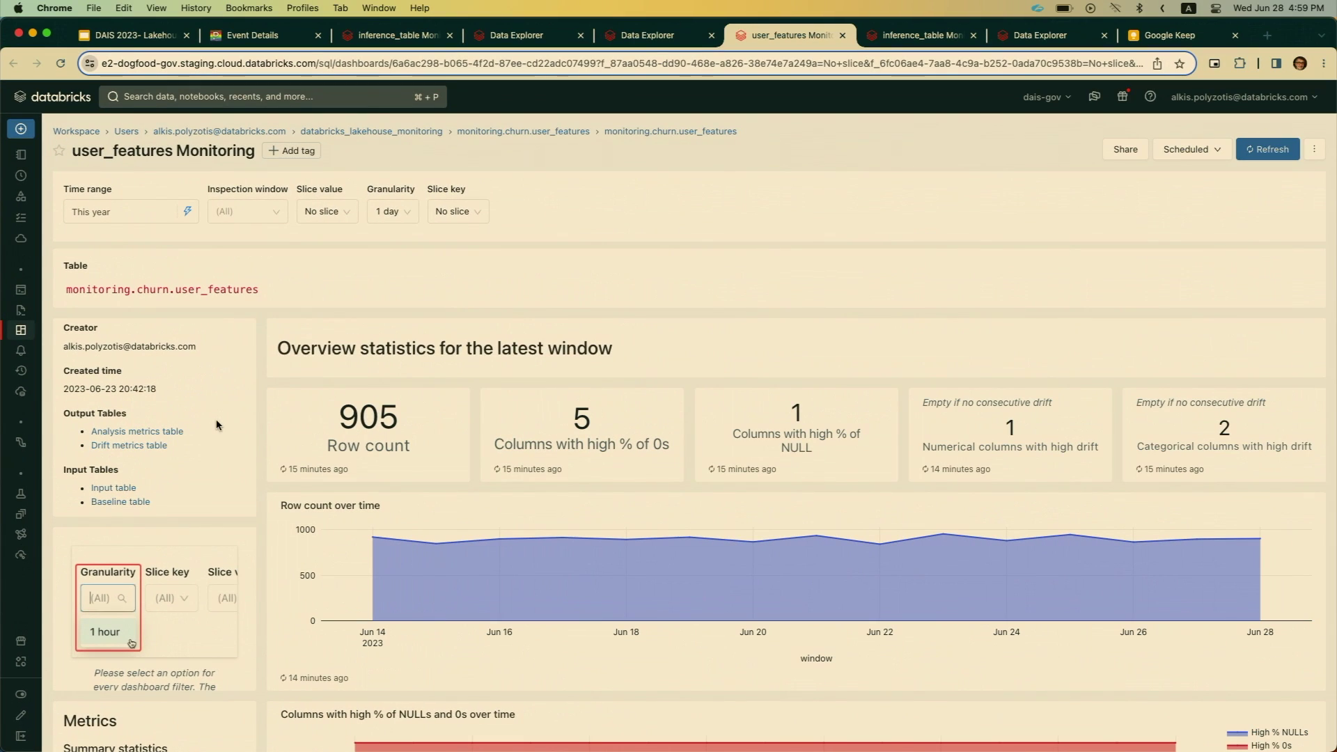
- Open the Analysis metrics table from the dashboard's output tables in a new browser tab and switch to it
{"action": "right_click", "coordinate": [174, 435]}
{"action": "key", "text": "Escape"}
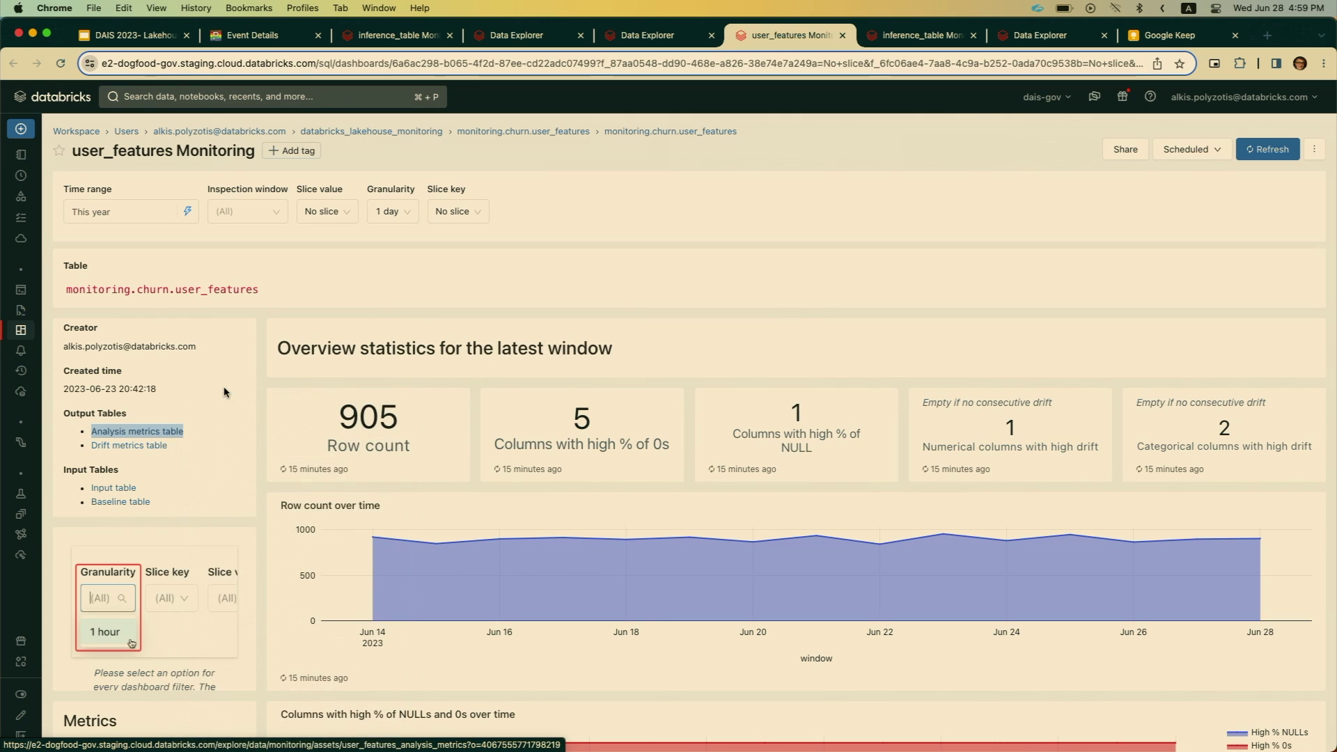
{"action": "right_click", "coordinate": [177, 433]}
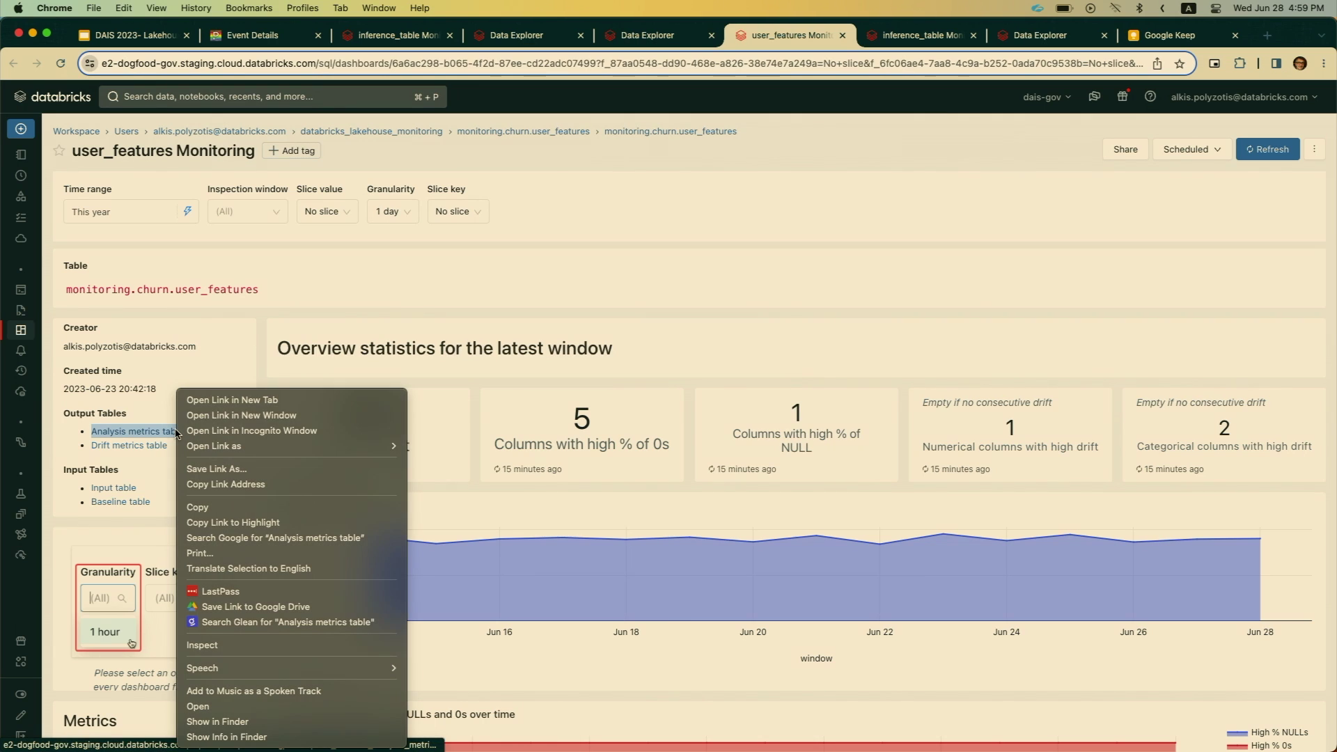
{"action": "left_click", "coordinate": [229, 399]}
{"action": "left_click", "coordinate": [826, 36]}
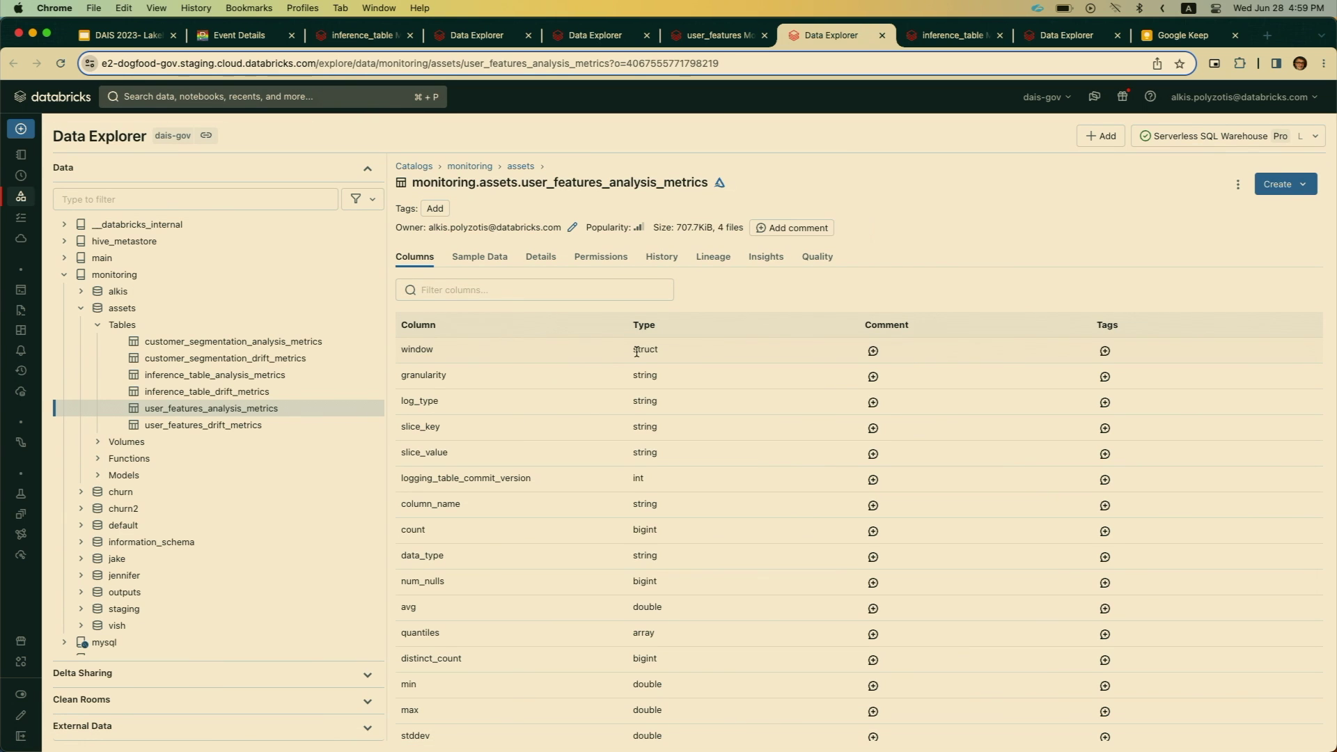
- Inspect the creation options and the external BI tool options available for the user_features_analysis_metrics table
{"action": "left_click", "coordinate": [1306, 184]}
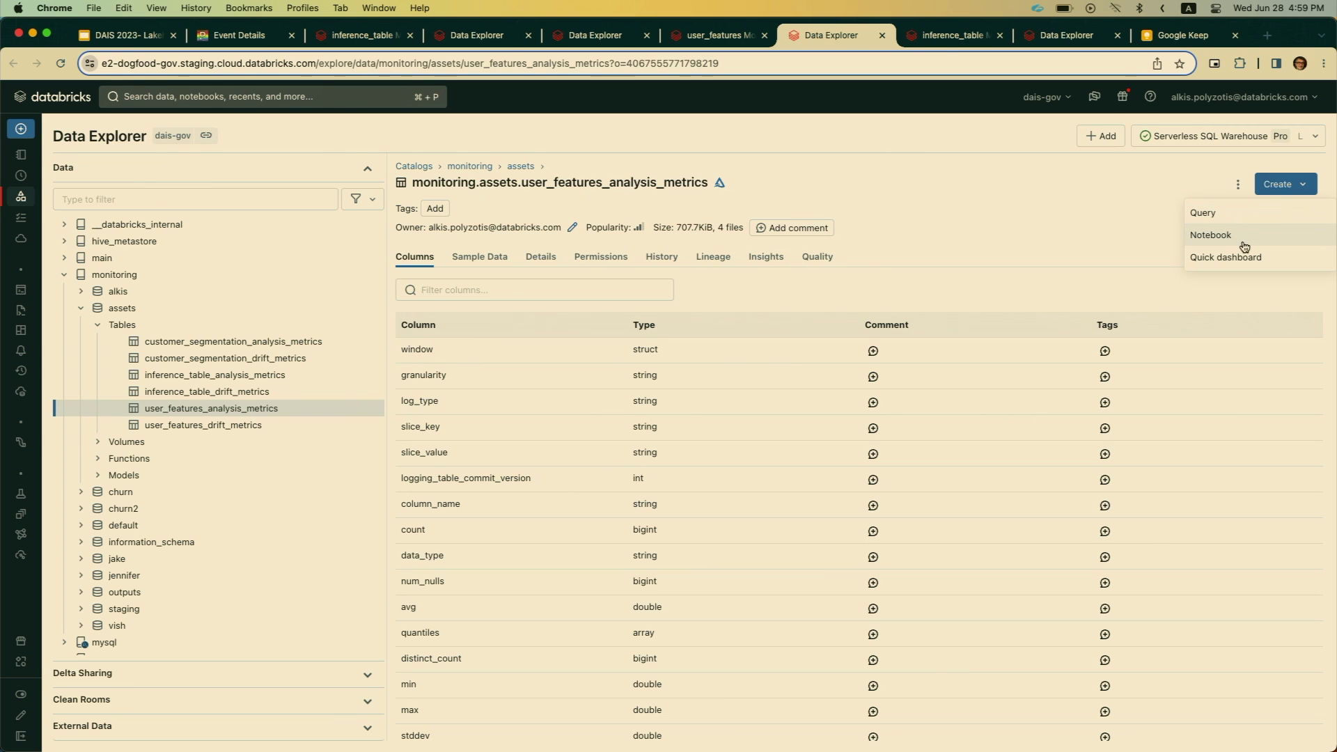
{"action": "left_click", "coordinate": [1155, 242]}
{"action": "left_click", "coordinate": [1238, 185]}
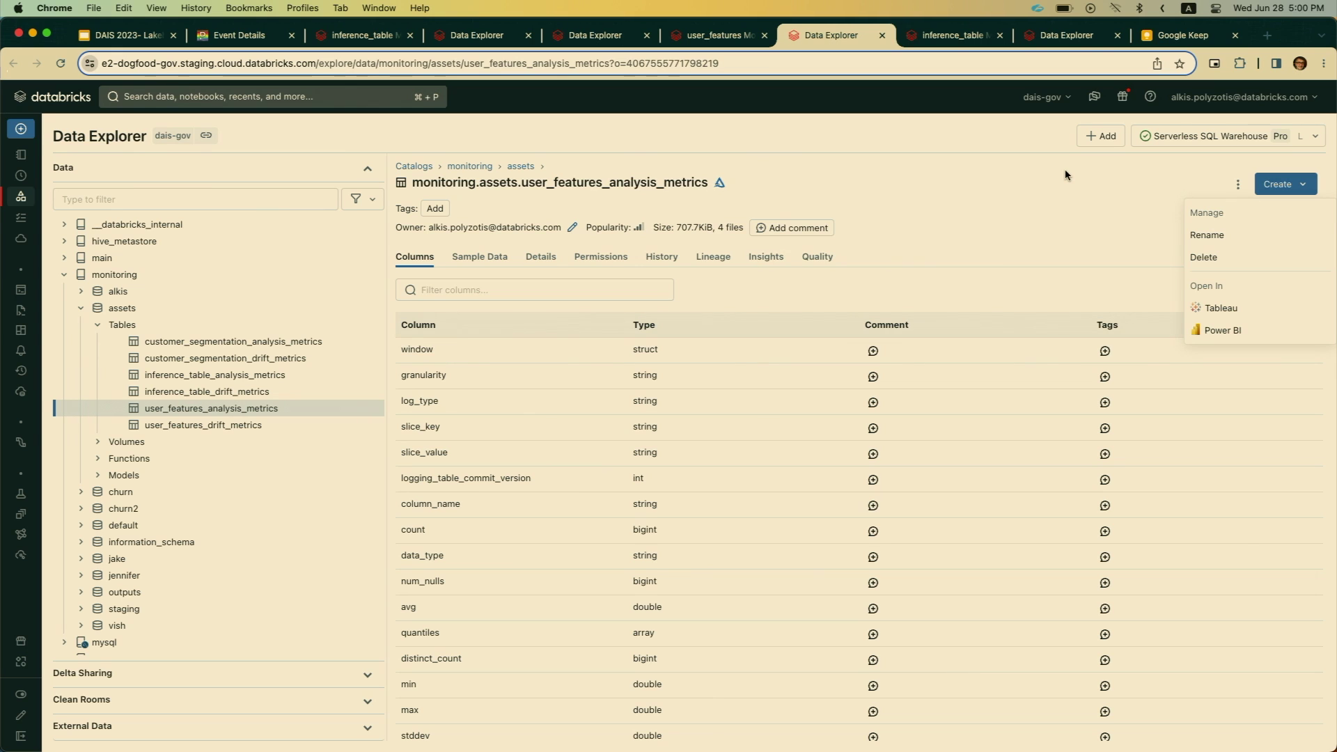
{"action": "left_click", "coordinate": [1045, 154]}
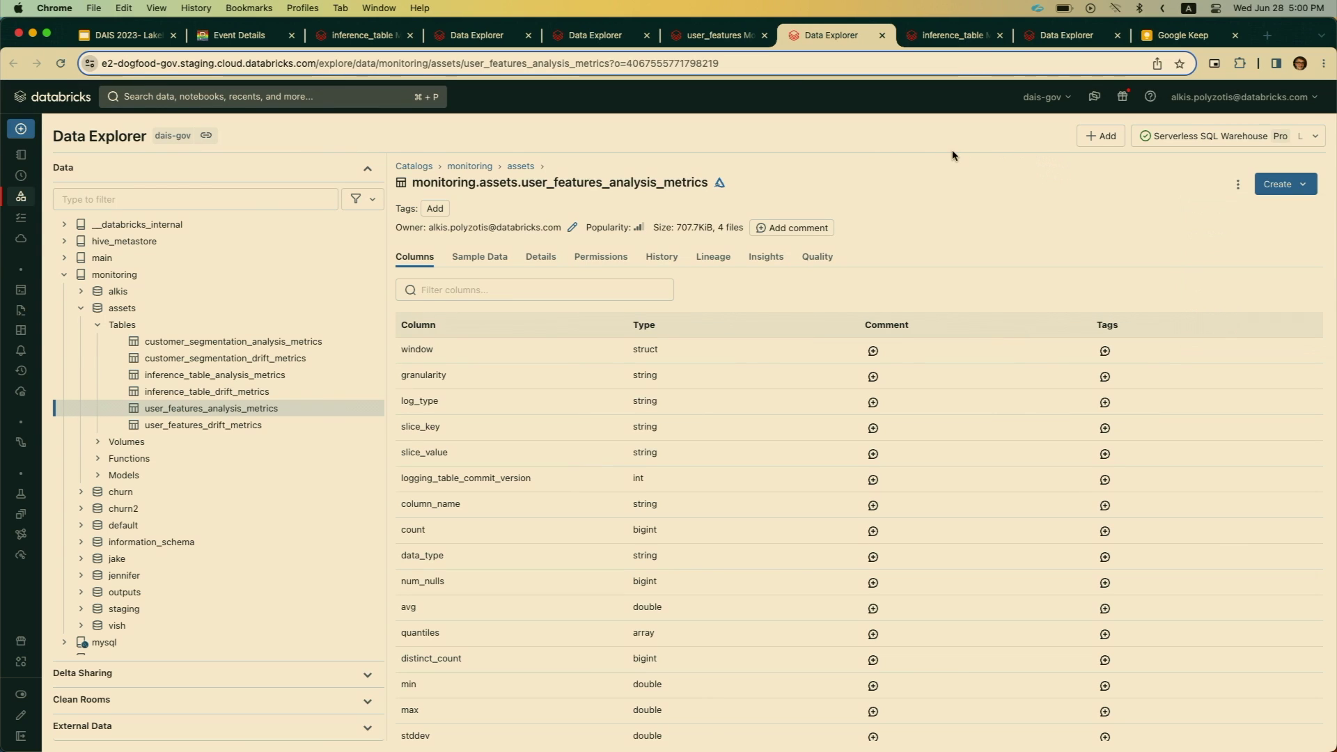
- Return to the inference_table lineage graph, close it, and open the monitoring.churn2.inference_table table
{"action": "left_click", "coordinate": [723, 36]}
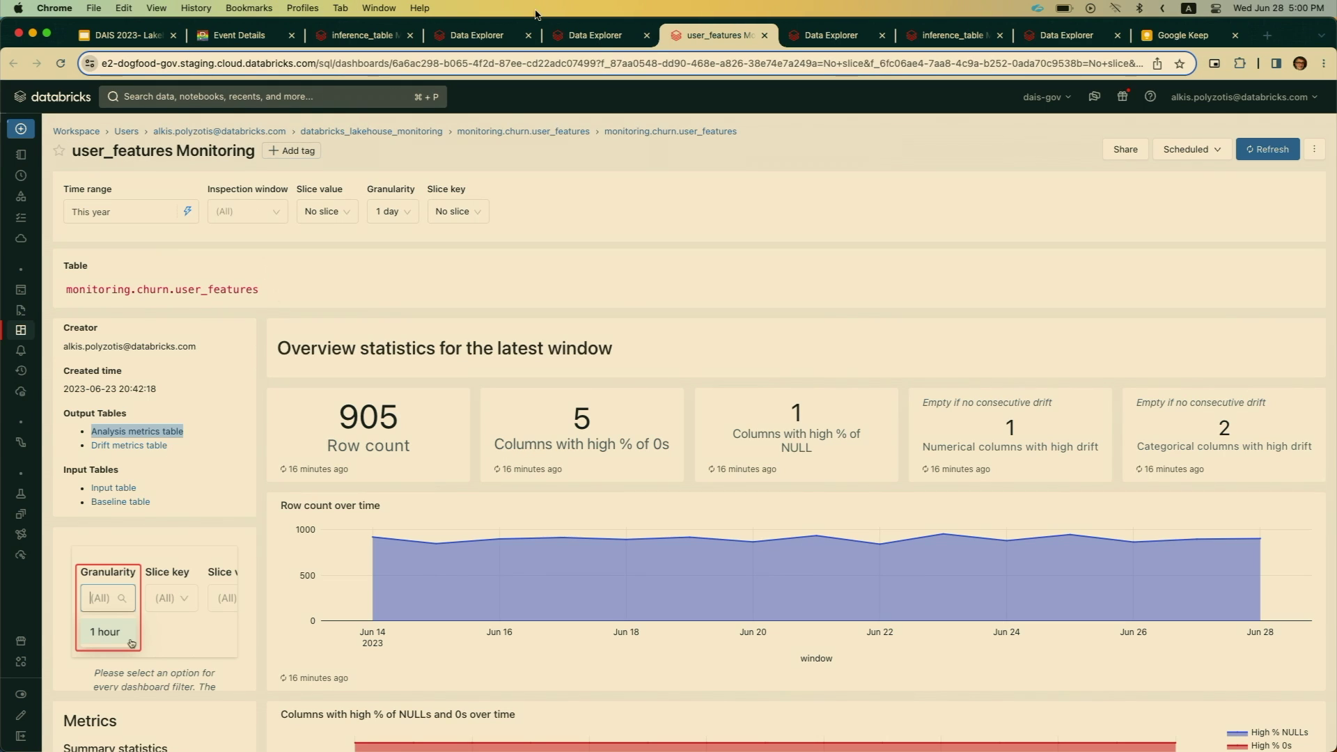
{"action": "left_click", "coordinate": [602, 39]}
{"action": "left_click", "coordinate": [488, 40]}
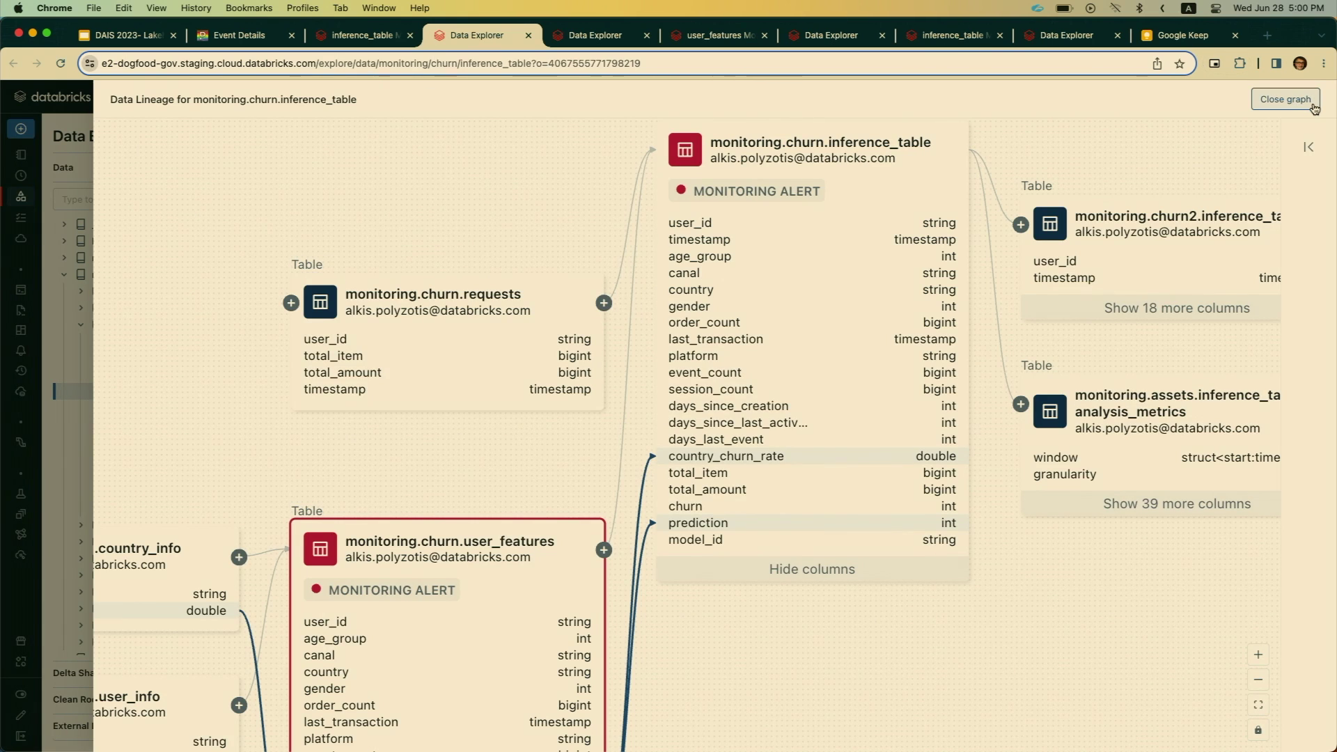
{"action": "left_click", "coordinate": [1285, 99]}
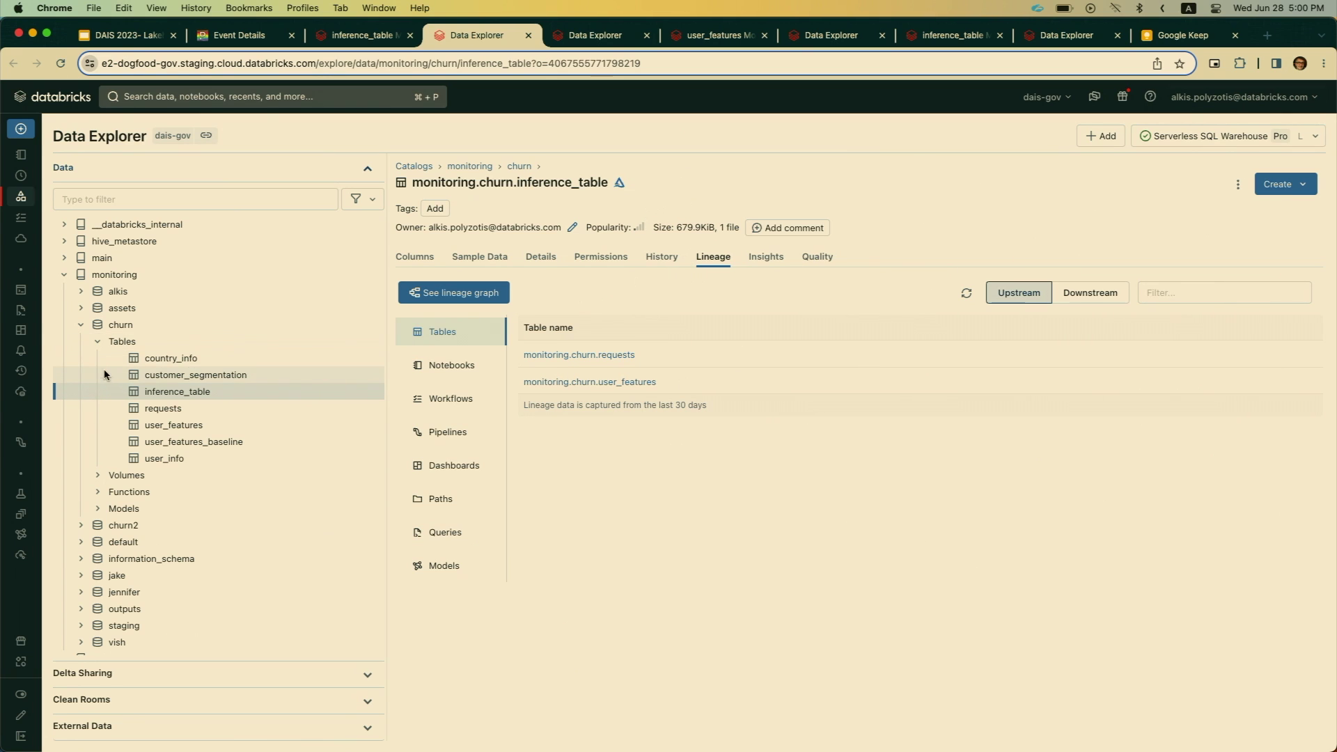
{"action": "left_click", "coordinate": [81, 526]}
{"action": "left_click", "coordinate": [101, 543]}
{"action": "left_click", "coordinate": [190, 561]}
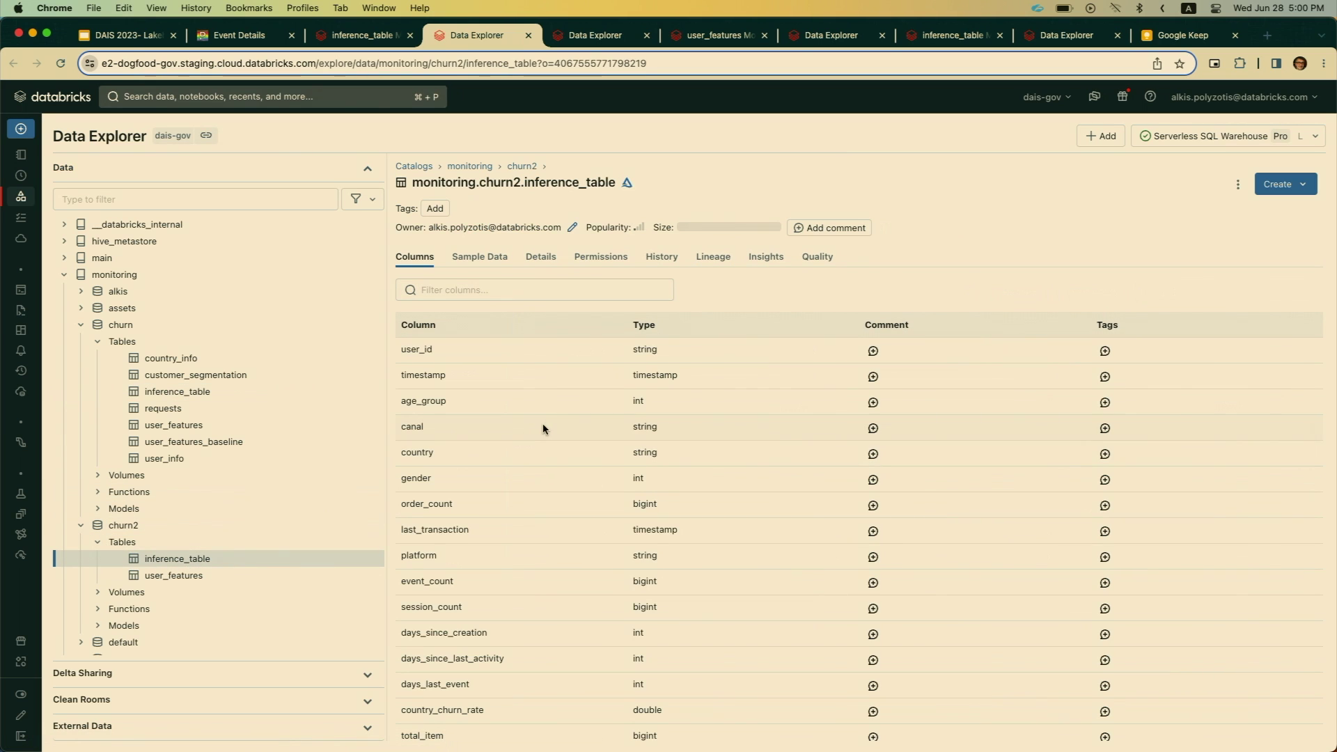
- Start a quality monitor for monitoring.churn2.inference_table with the Inference profile type and the classification problem type
{"action": "left_click", "coordinate": [818, 265]}
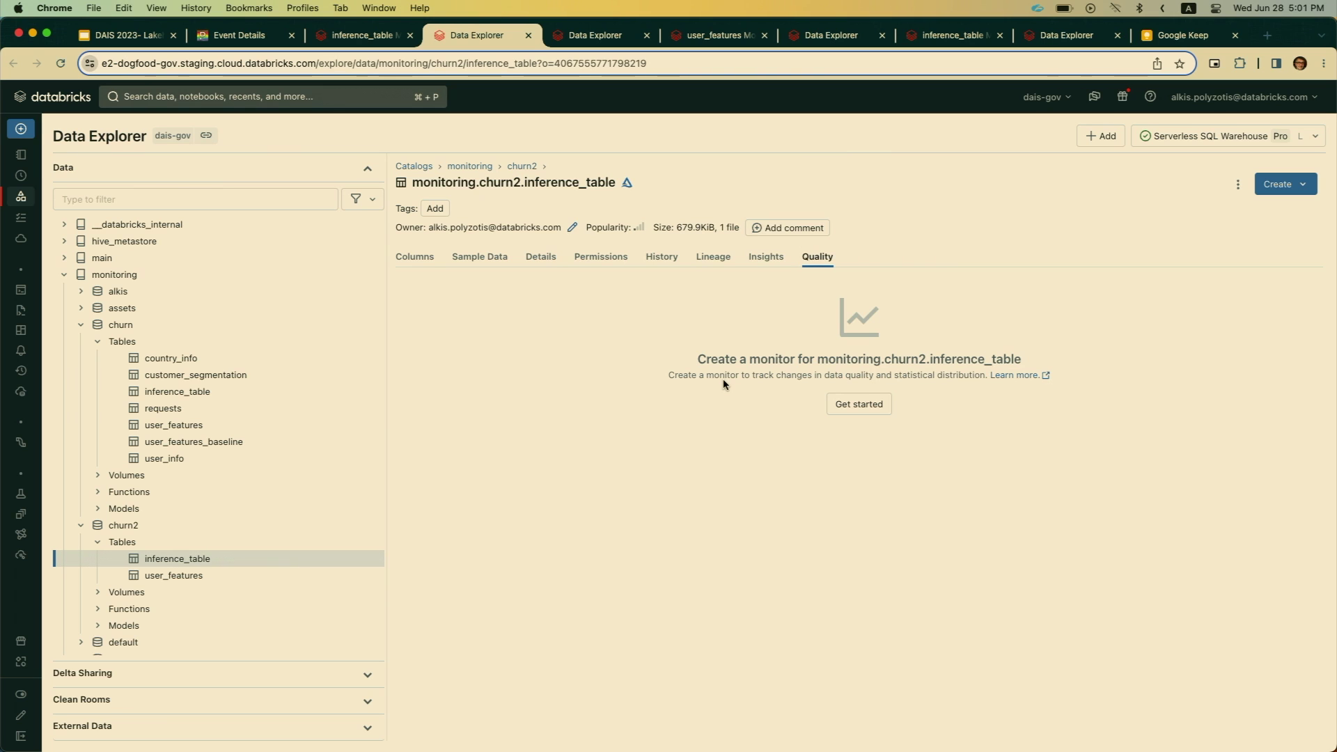
{"action": "left_click", "coordinate": [863, 409]}
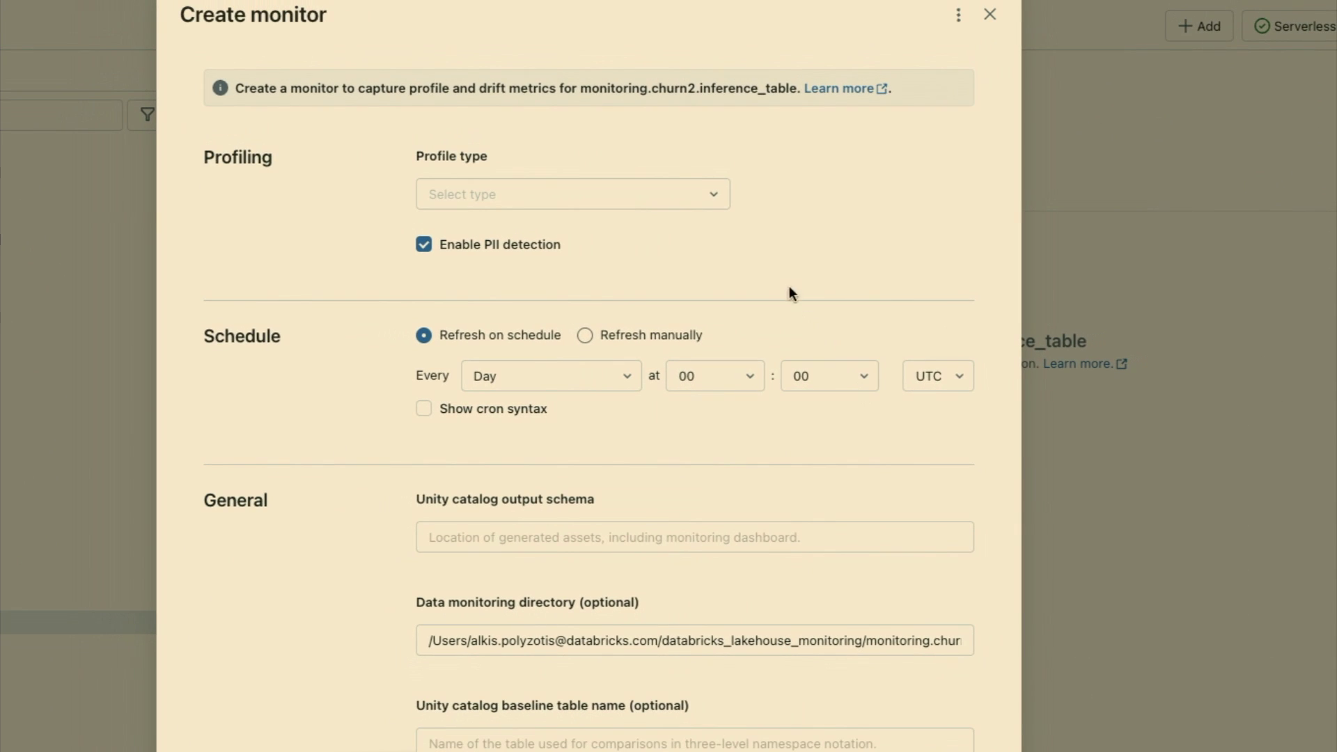
{"action": "left_click", "coordinate": [710, 195]}
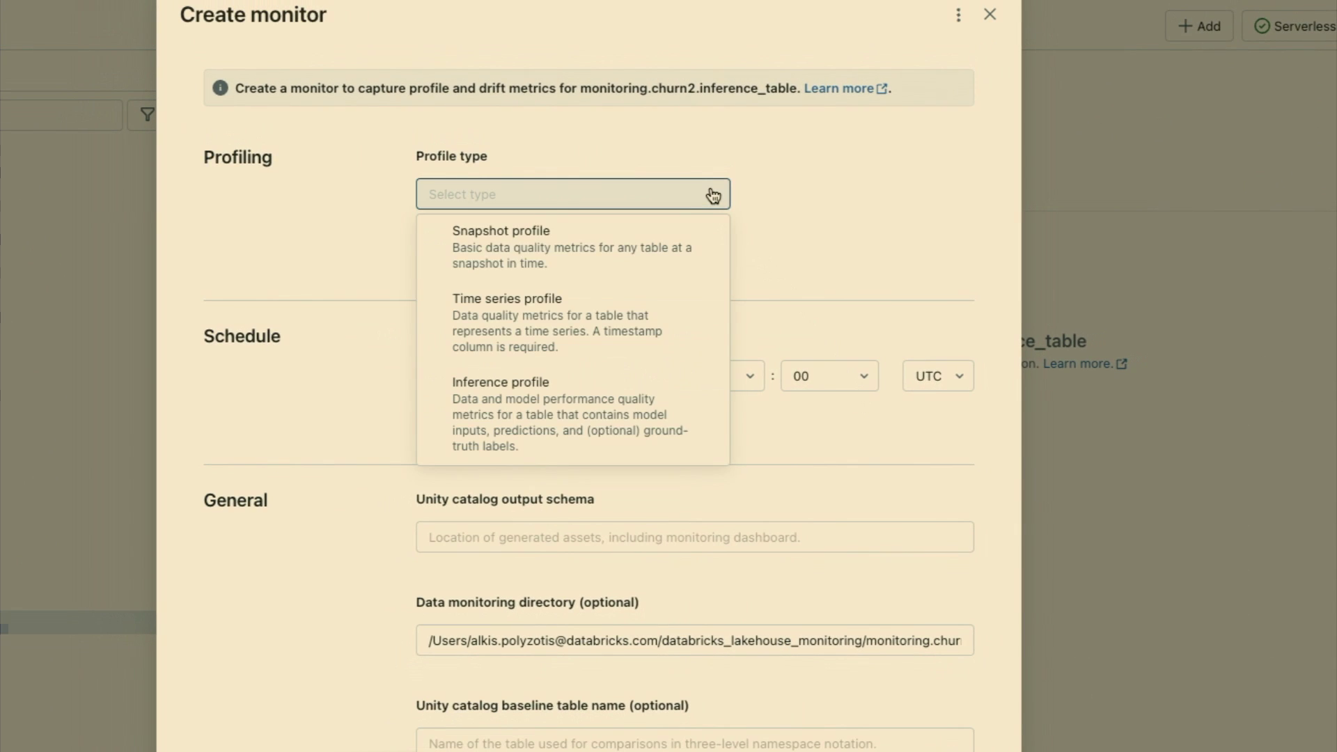
{"action": "left_click", "coordinate": [653, 397]}
{"action": "left_click", "coordinate": [659, 290]}
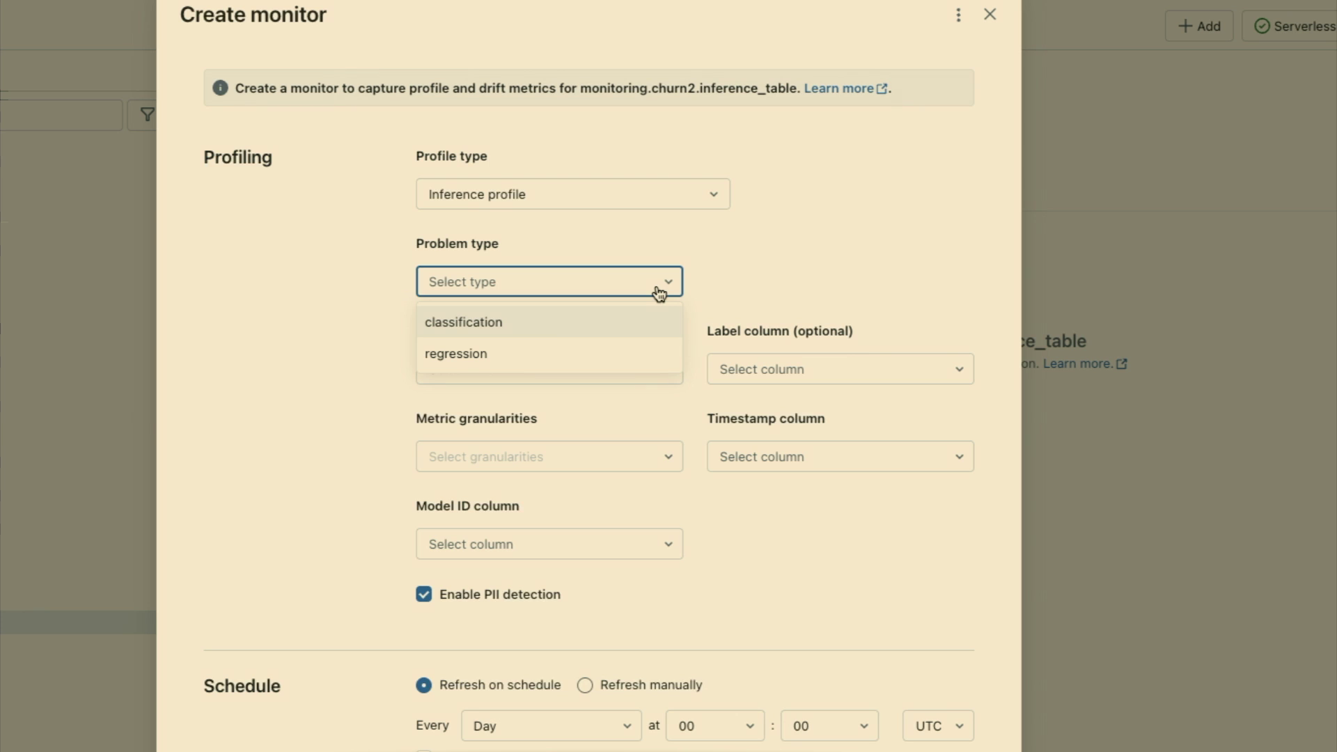
{"action": "left_click", "coordinate": [645, 323]}
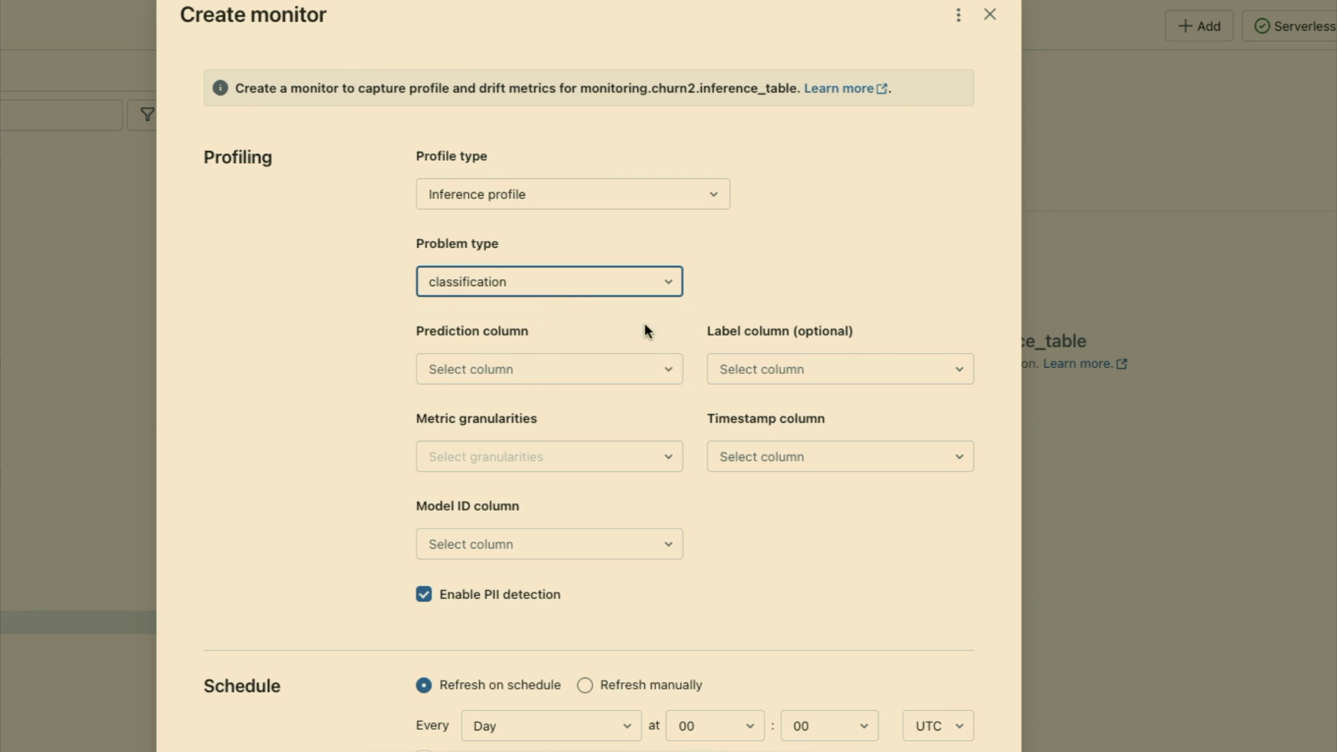
- Set the inference monitor's prediction column to prediction
{"action": "scroll", "coordinate": [780, 249], "scroll_direction": "down", "scroll_amount": 1}
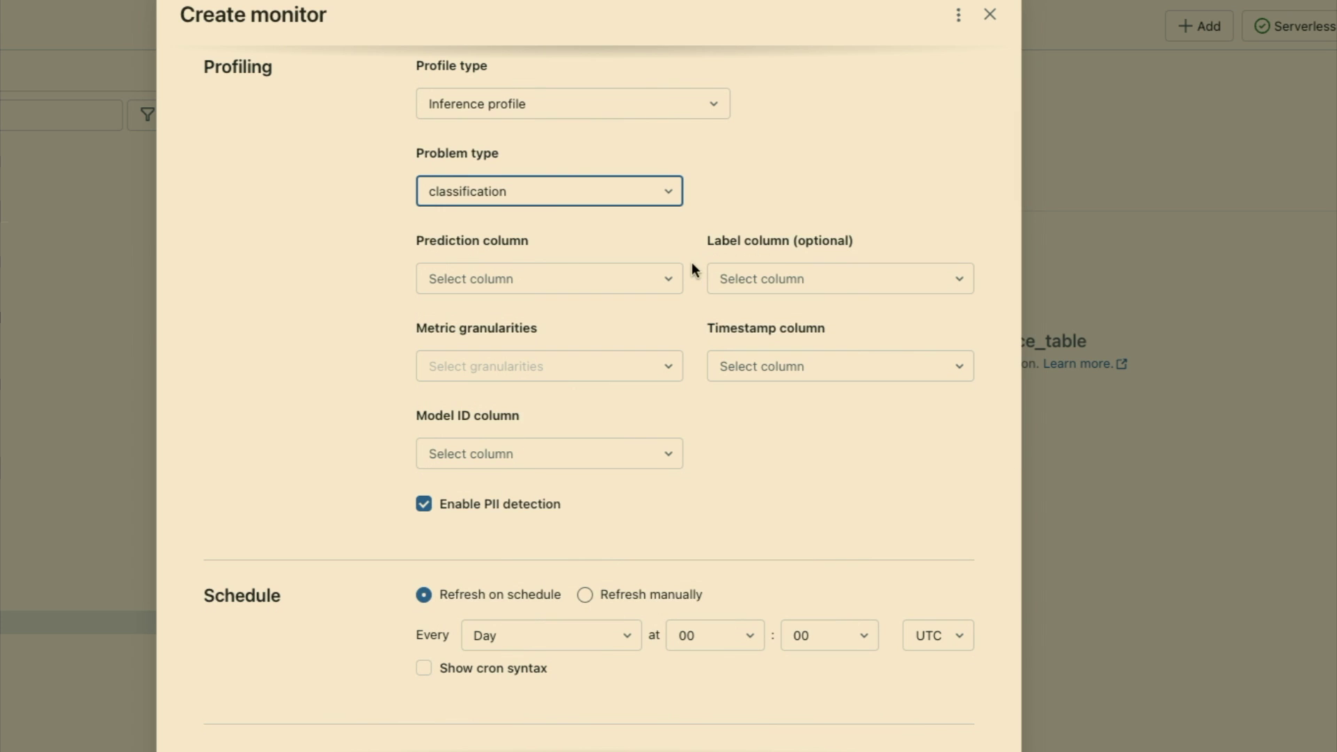
{"action": "left_click", "coordinate": [670, 278]}
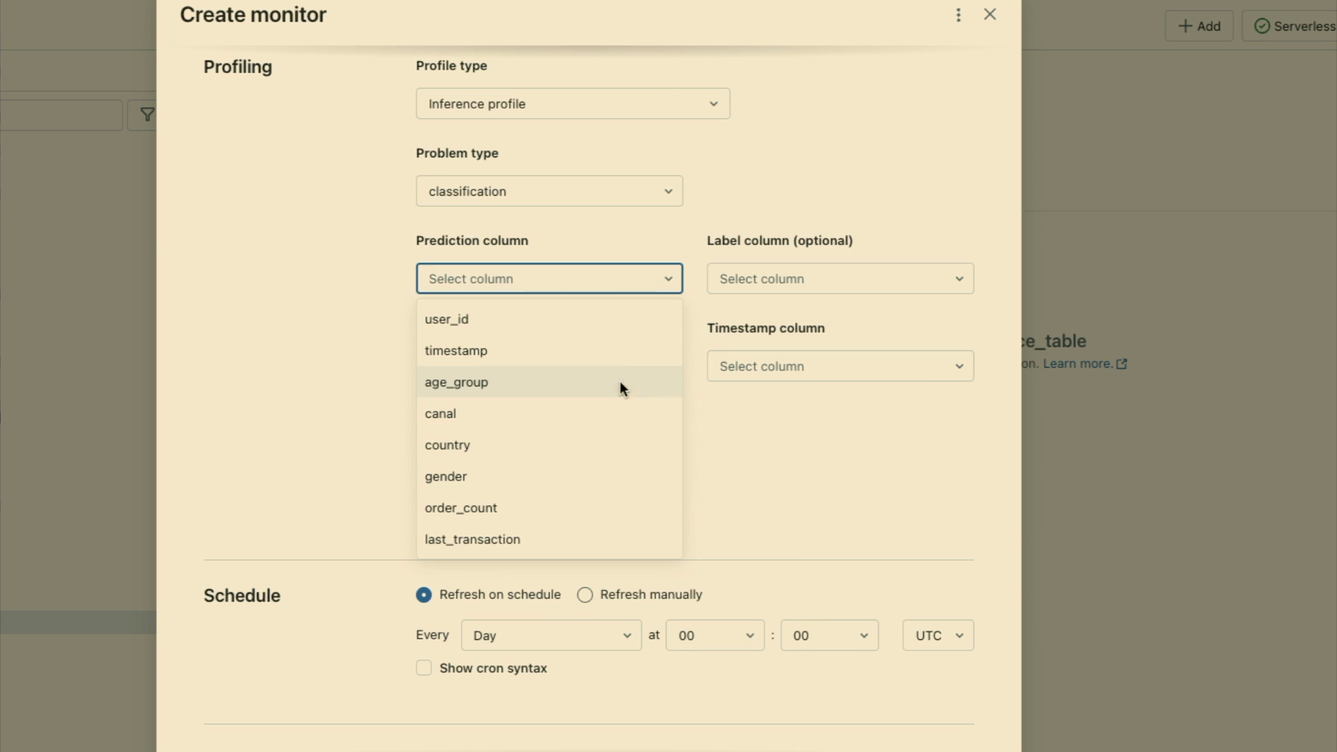
{"action": "scroll", "coordinate": [594, 461], "scroll_direction": "down", "scroll_amount": 3}
{"action": "scroll", "coordinate": [595, 457], "scroll_direction": "down", "scroll_amount": 2}
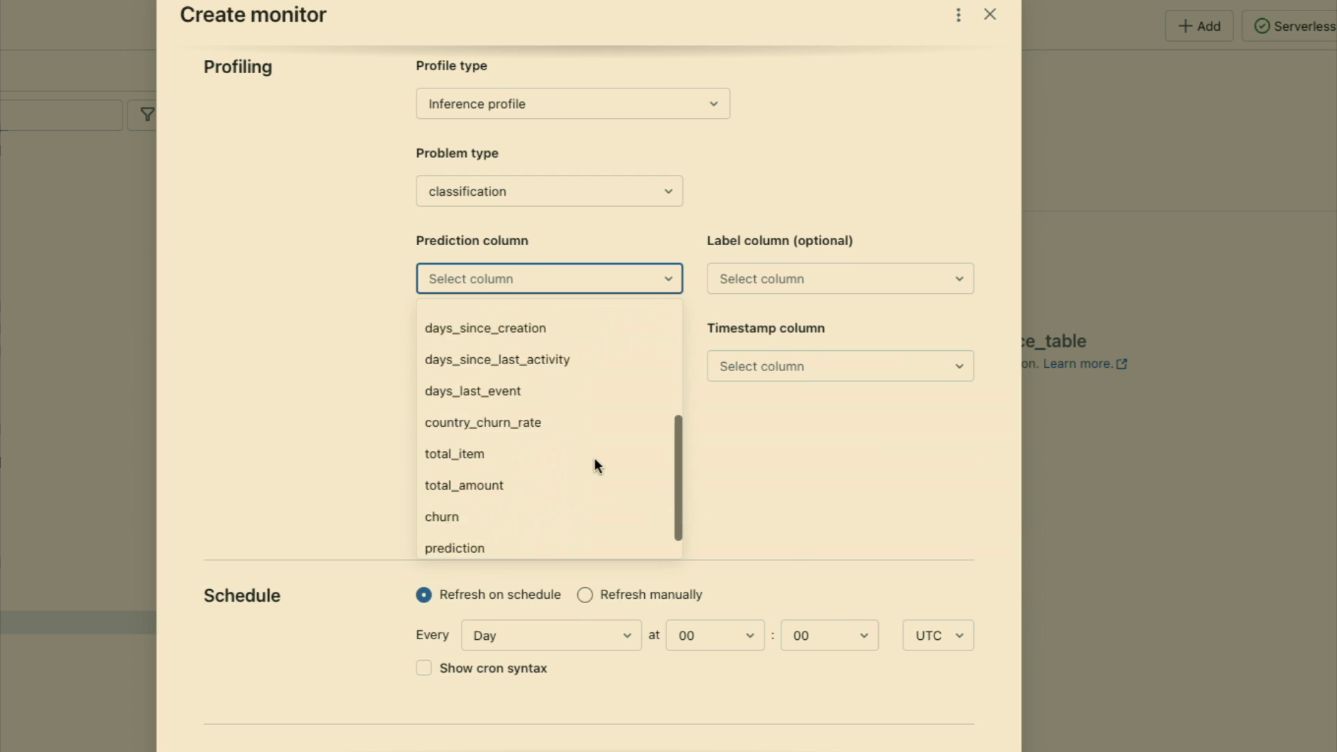
{"action": "left_click", "coordinate": [548, 507]}
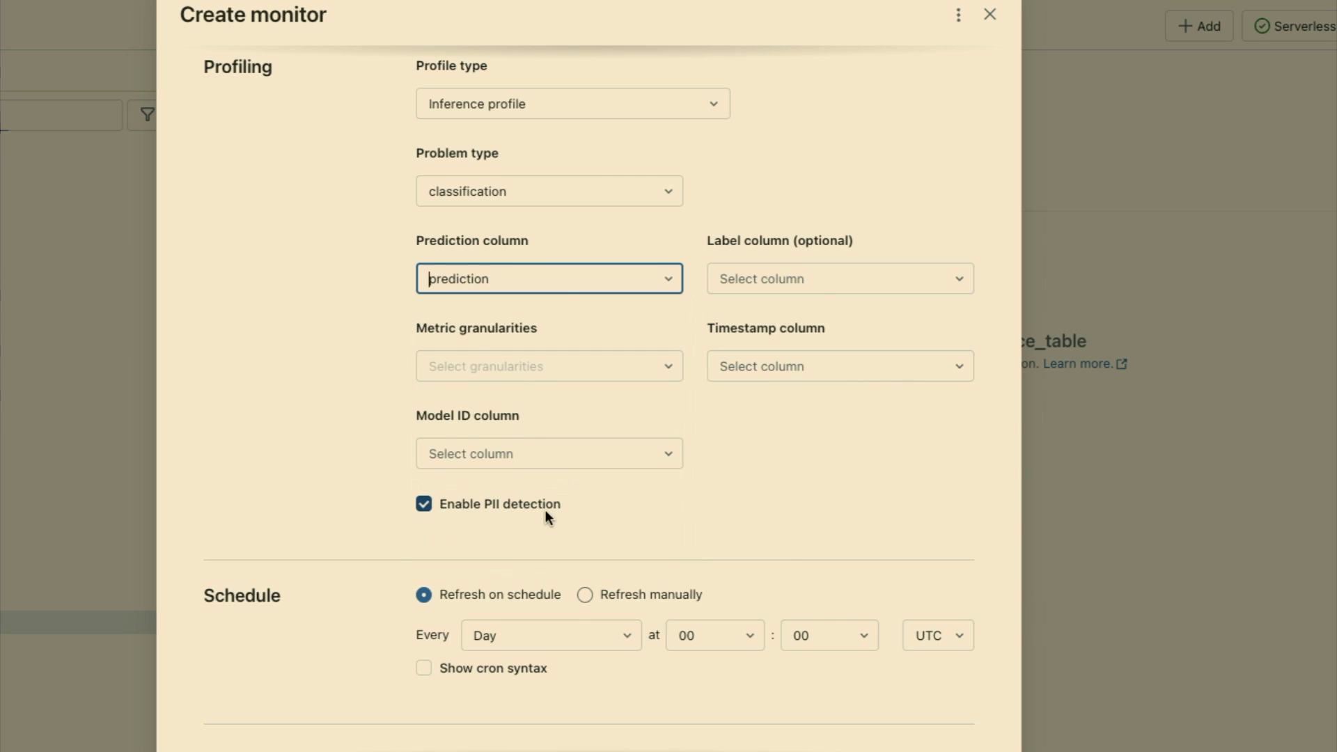
- Set the inference monitor's optional label column to churn
{"action": "left_click", "coordinate": [866, 276]}
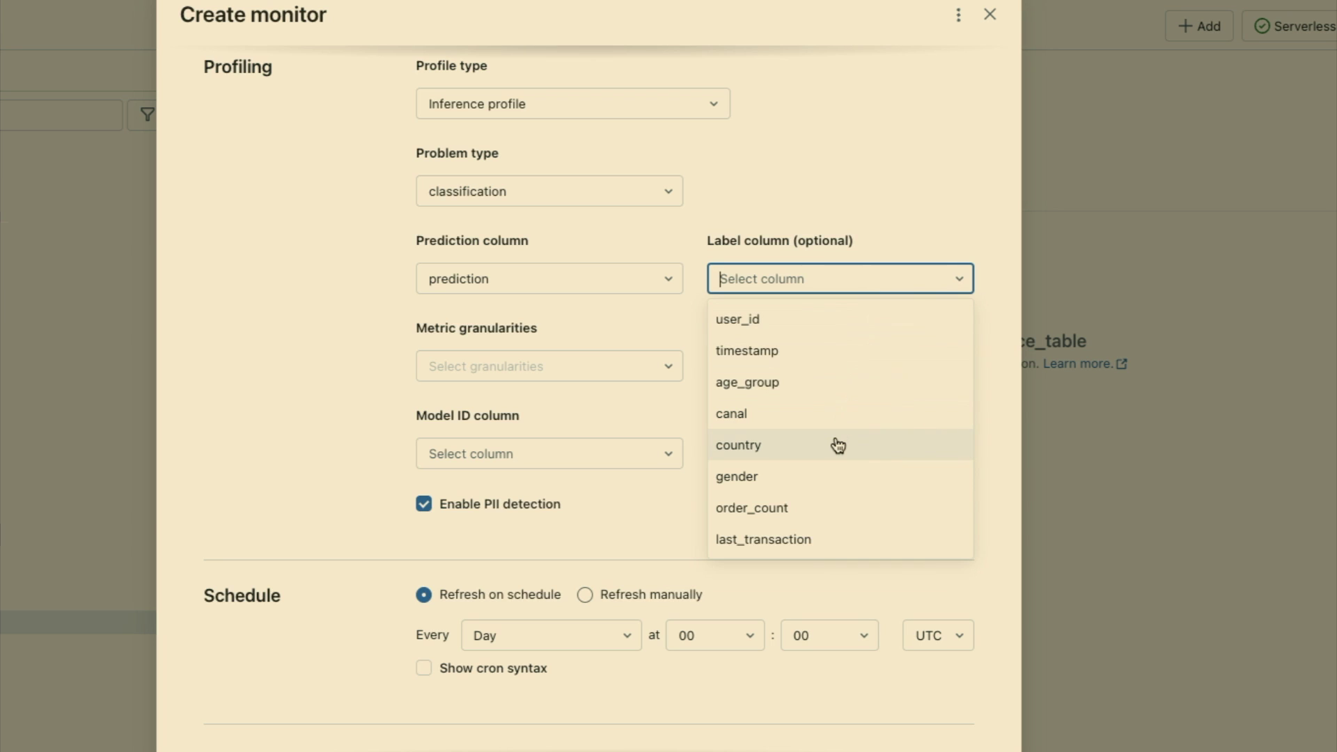
{"action": "scroll", "coordinate": [838, 445], "scroll_direction": "down", "scroll_amount": 3}
{"action": "scroll", "coordinate": [838, 445], "scroll_direction": "down", "scroll_amount": 2}
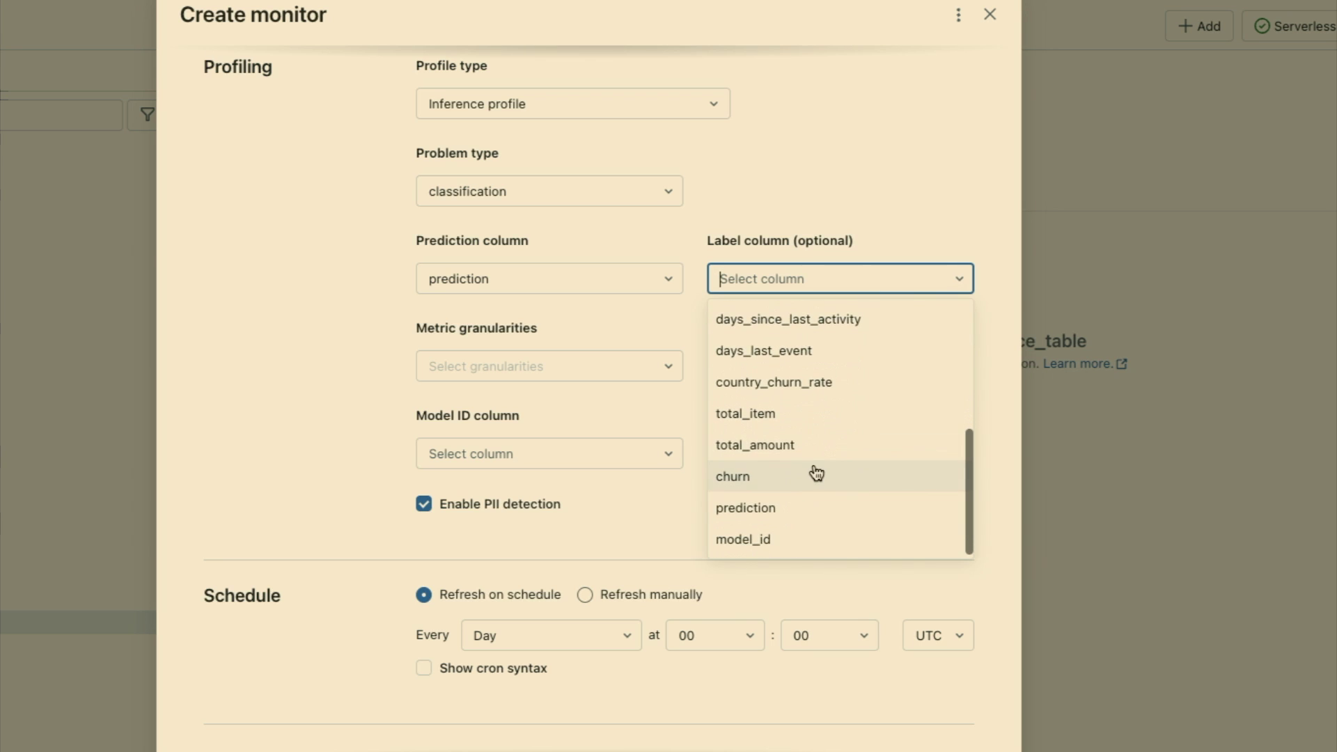
{"action": "left_click", "coordinate": [813, 472]}
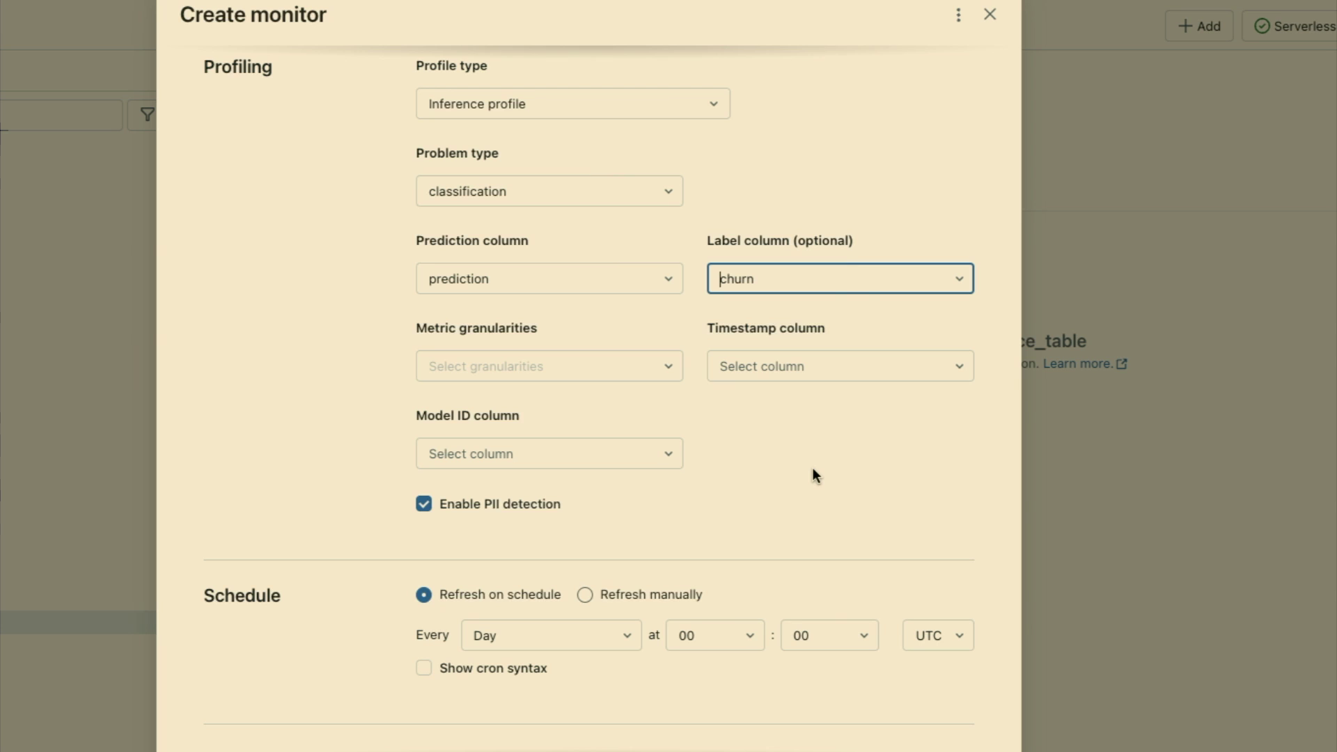
- Set the inference monitor's timestamp column to timestamp
{"action": "left_click", "coordinate": [795, 363]}
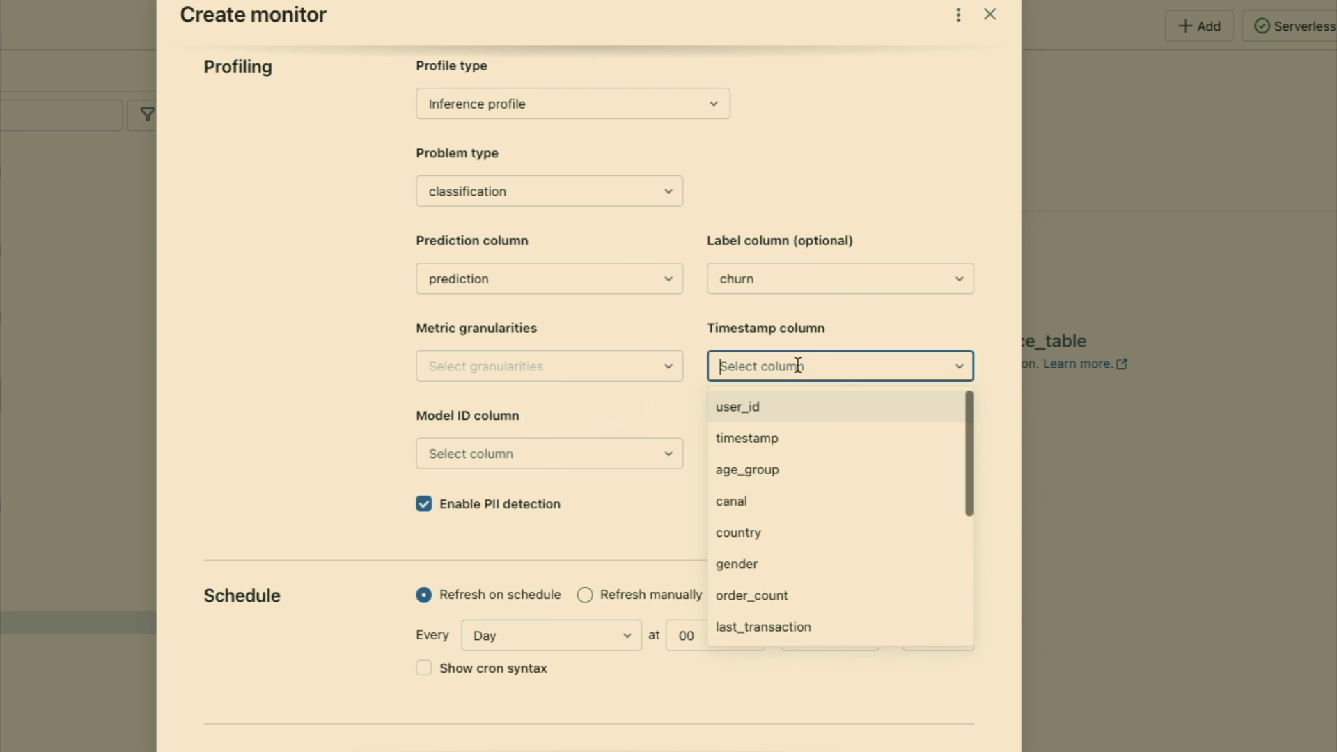
{"action": "scroll", "coordinate": [808, 446], "scroll_direction": "down", "scroll_amount": 5}
{"action": "scroll", "coordinate": [811, 476], "scroll_direction": "down", "scroll_amount": 1}
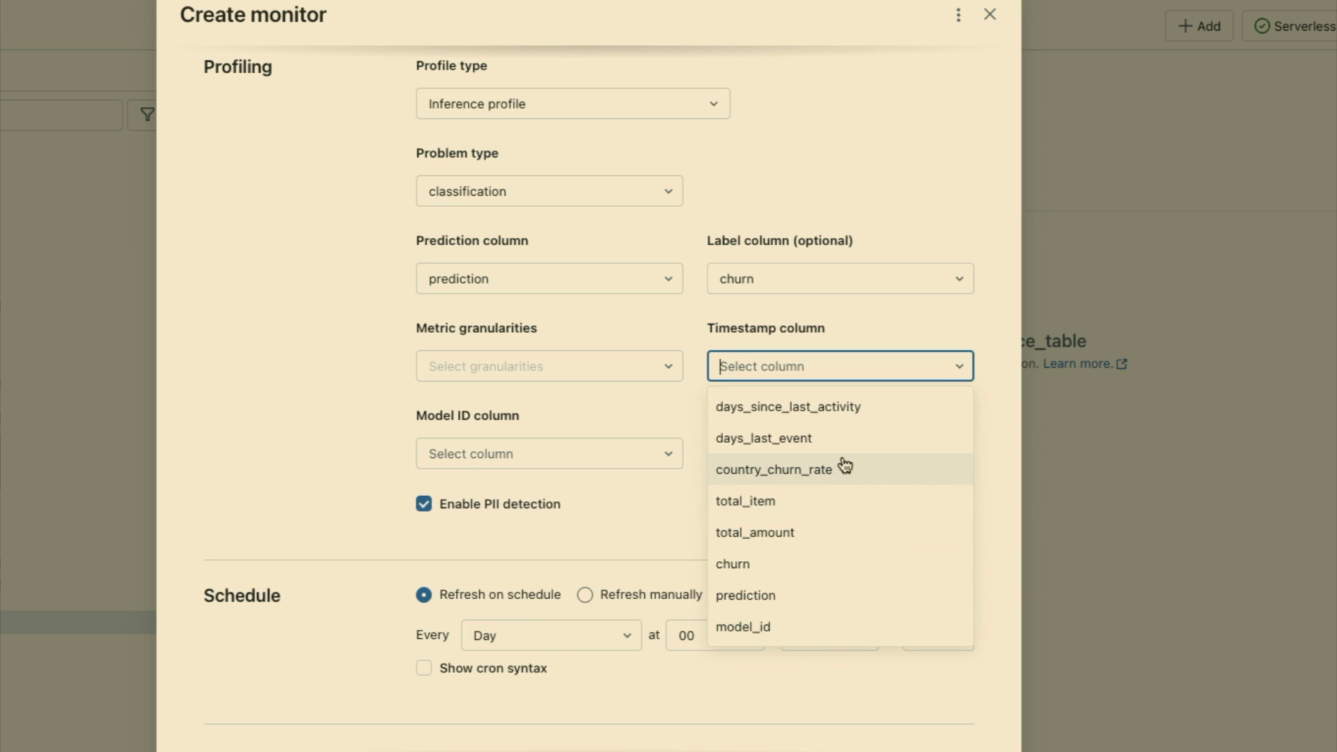
{"action": "scroll", "coordinate": [827, 541], "scroll_direction": "up", "scroll_amount": 1}
{"action": "scroll", "coordinate": [827, 541], "scroll_direction": "up", "scroll_amount": 5}
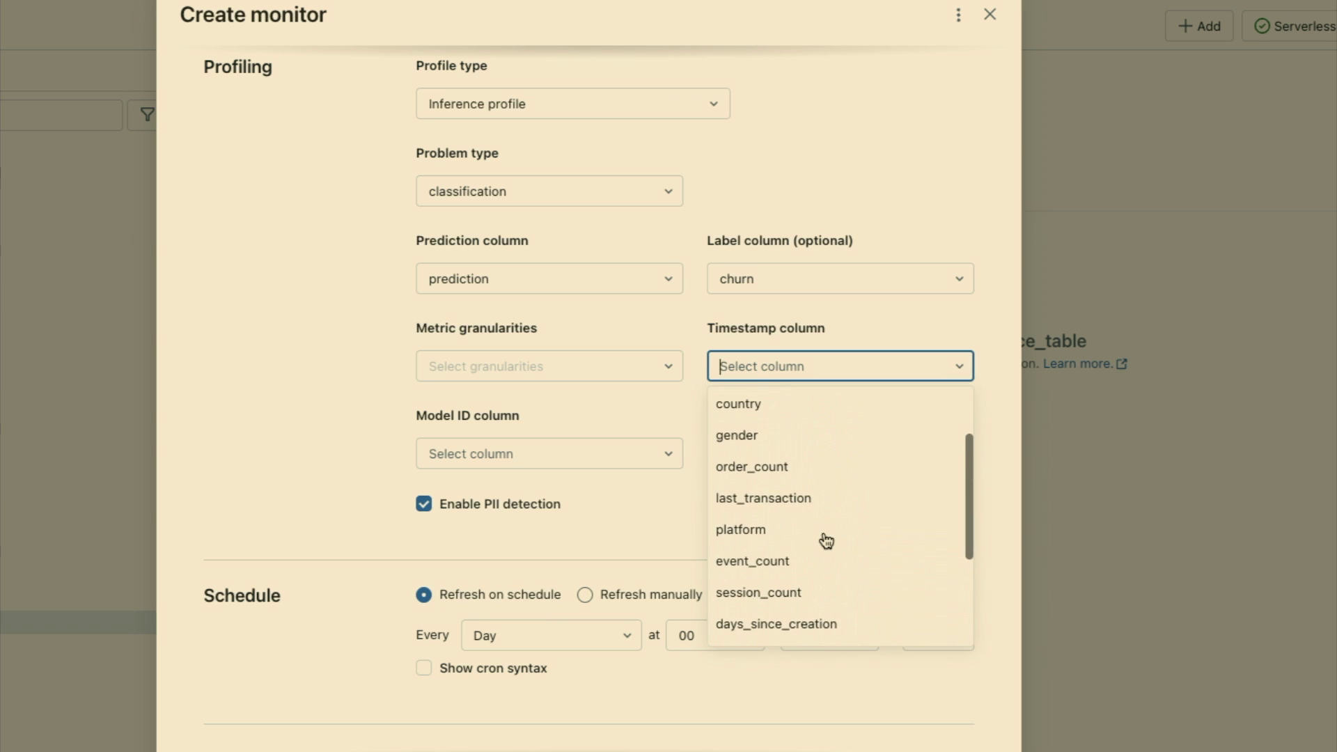
{"action": "scroll", "coordinate": [827, 542], "scroll_direction": "up", "scroll_amount": 1}
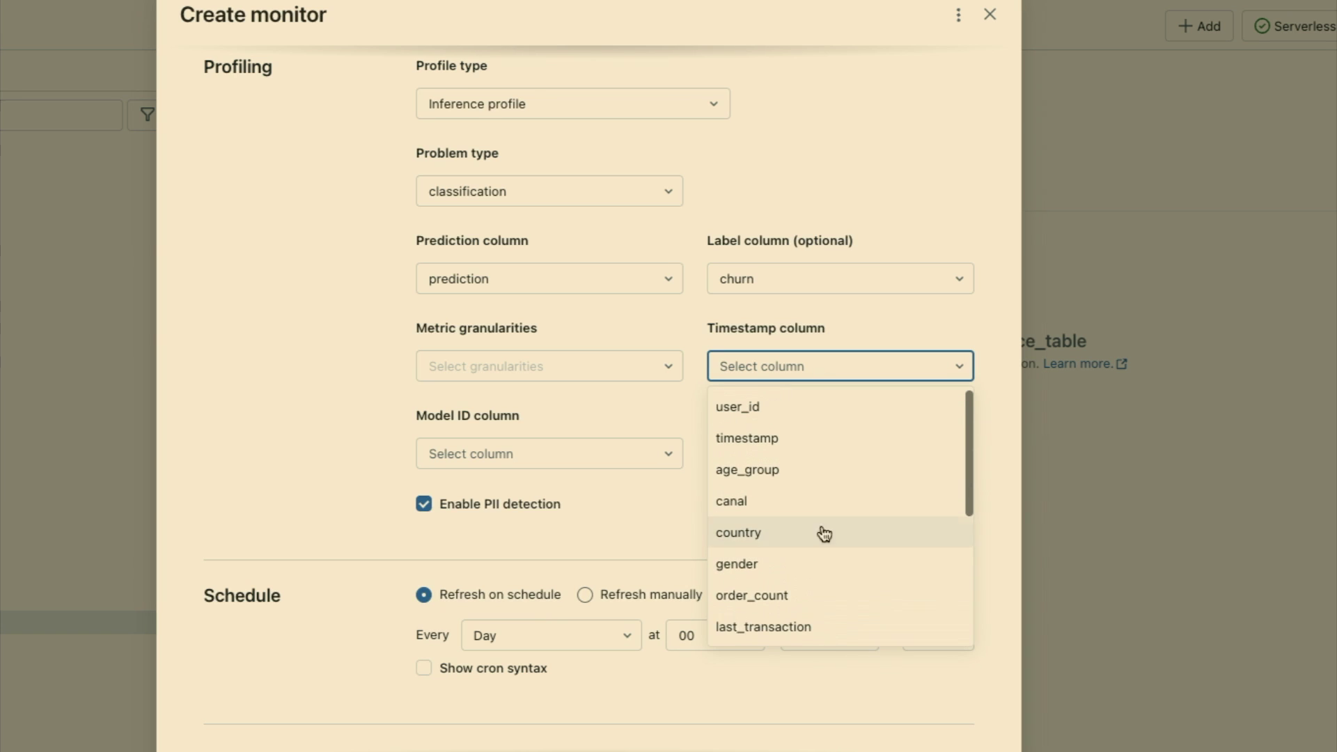
{"action": "left_click", "coordinate": [821, 436]}
- Set the inference monitor's metric granularity to 1 day
{"action": "left_click", "coordinate": [655, 367]}
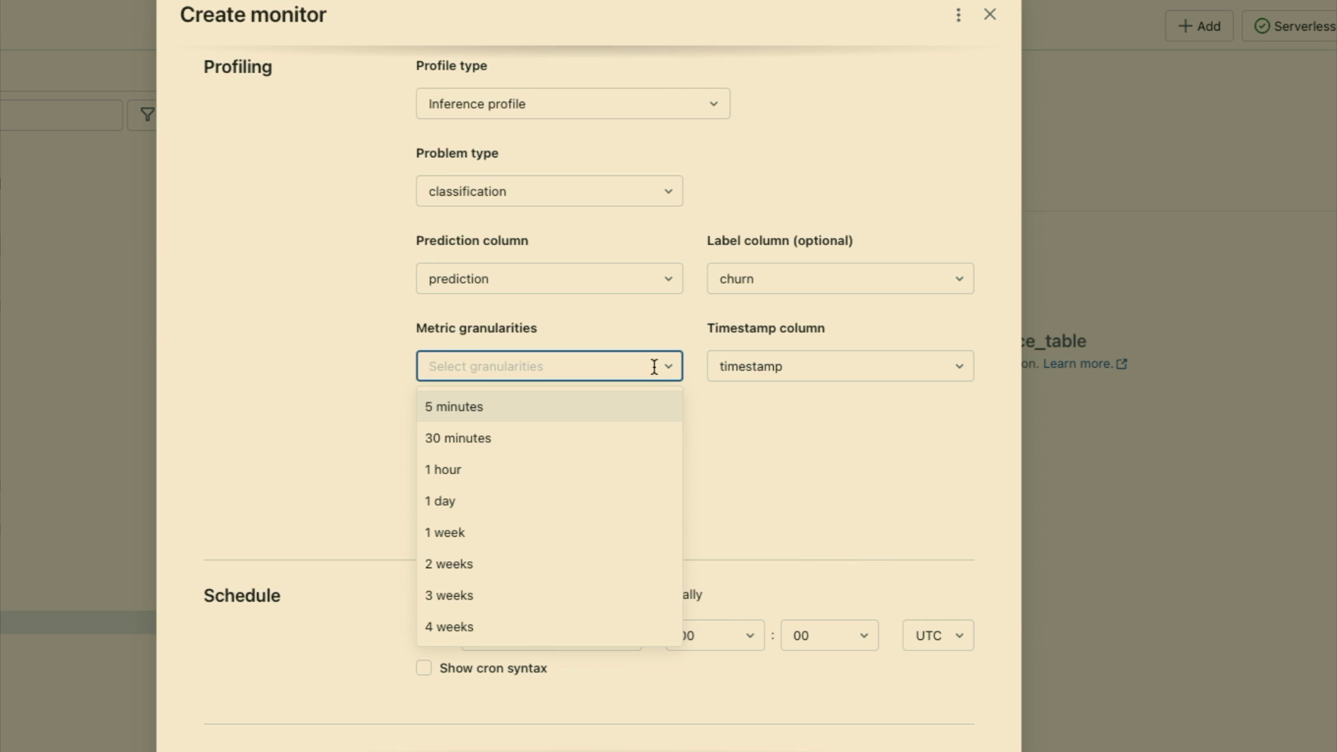
{"action": "left_click", "coordinate": [606, 509]}
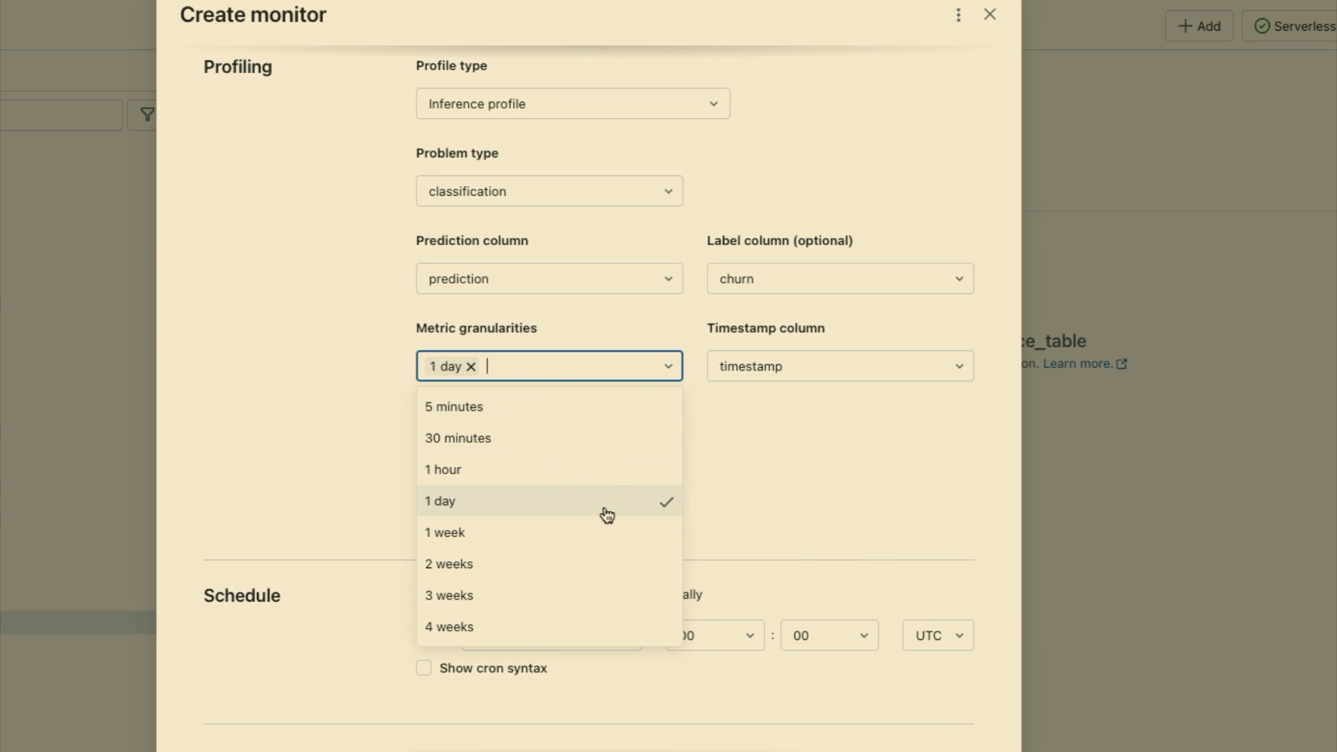
{"action": "left_click", "coordinate": [850, 479]}
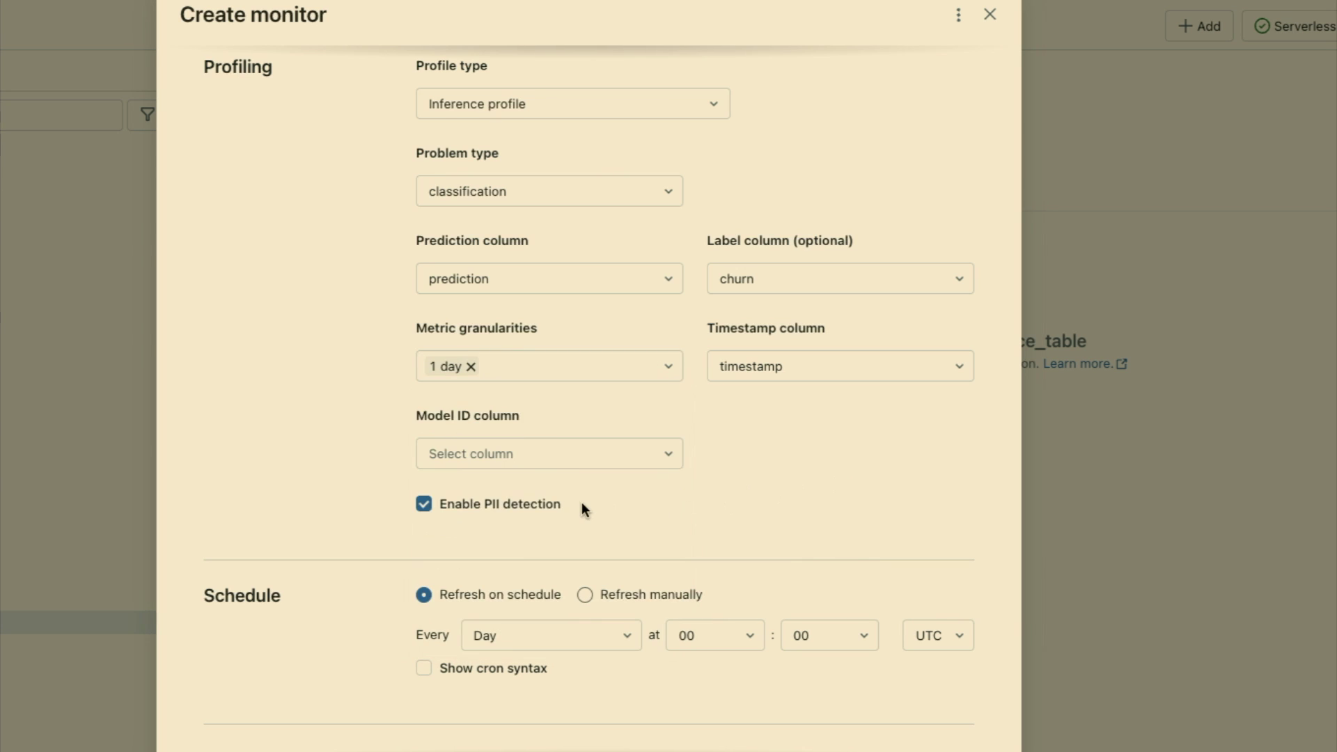
- Set the inference monitor's model ID column to model_id
{"action": "left_click", "coordinate": [600, 453]}
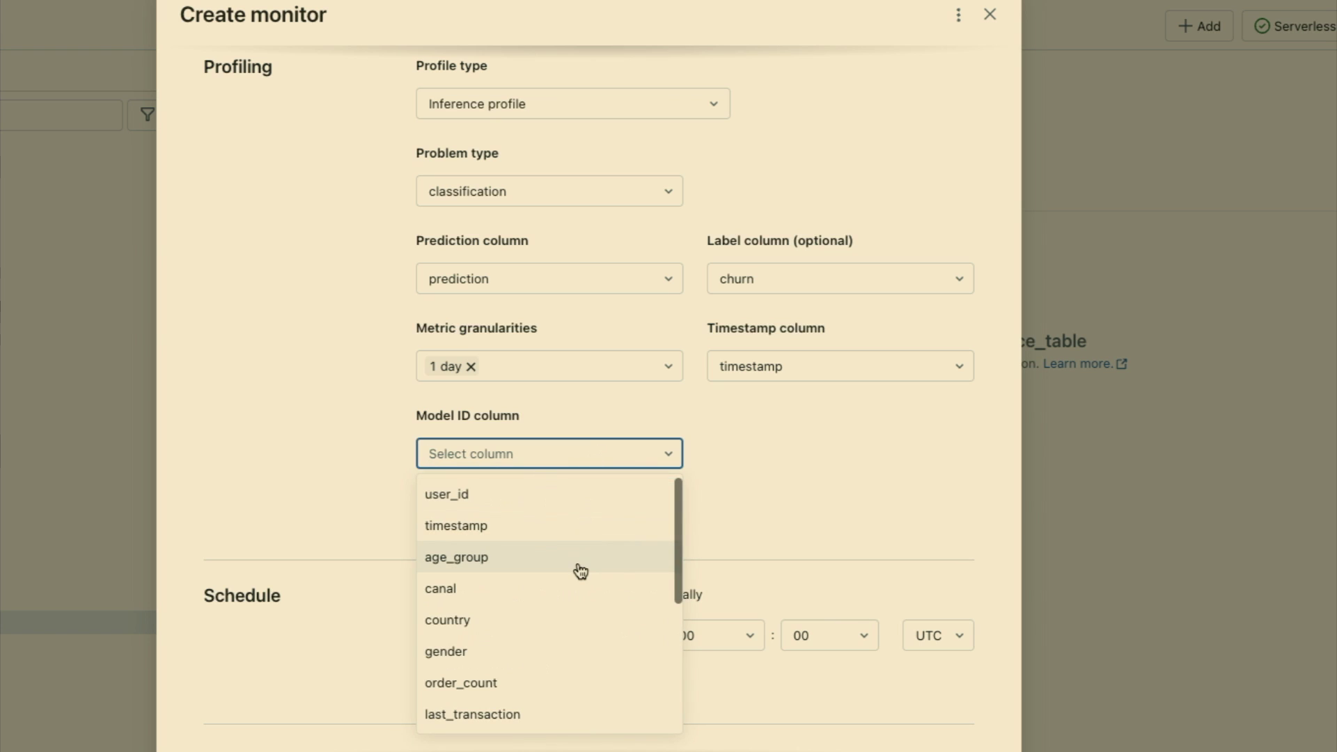
{"action": "scroll", "coordinate": [578, 570], "scroll_direction": "down", "scroll_amount": 5}
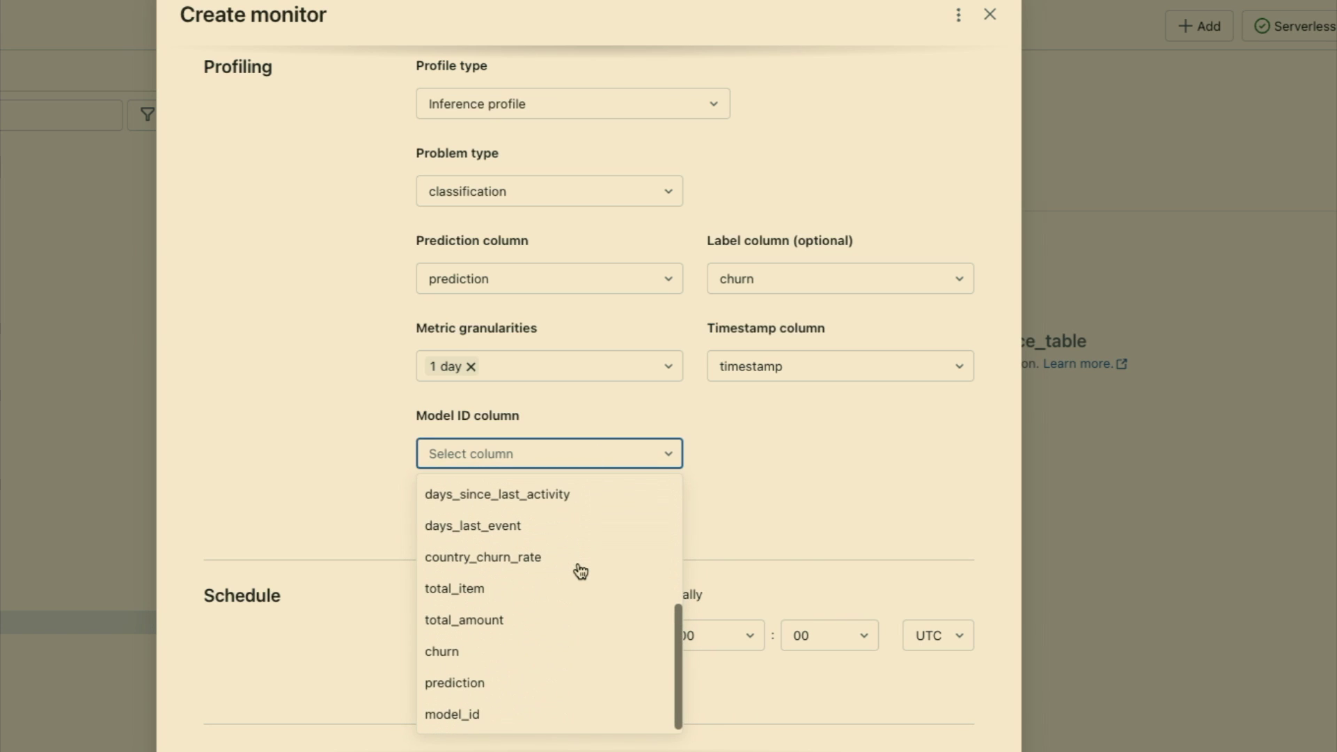
{"action": "left_click", "coordinate": [540, 709]}
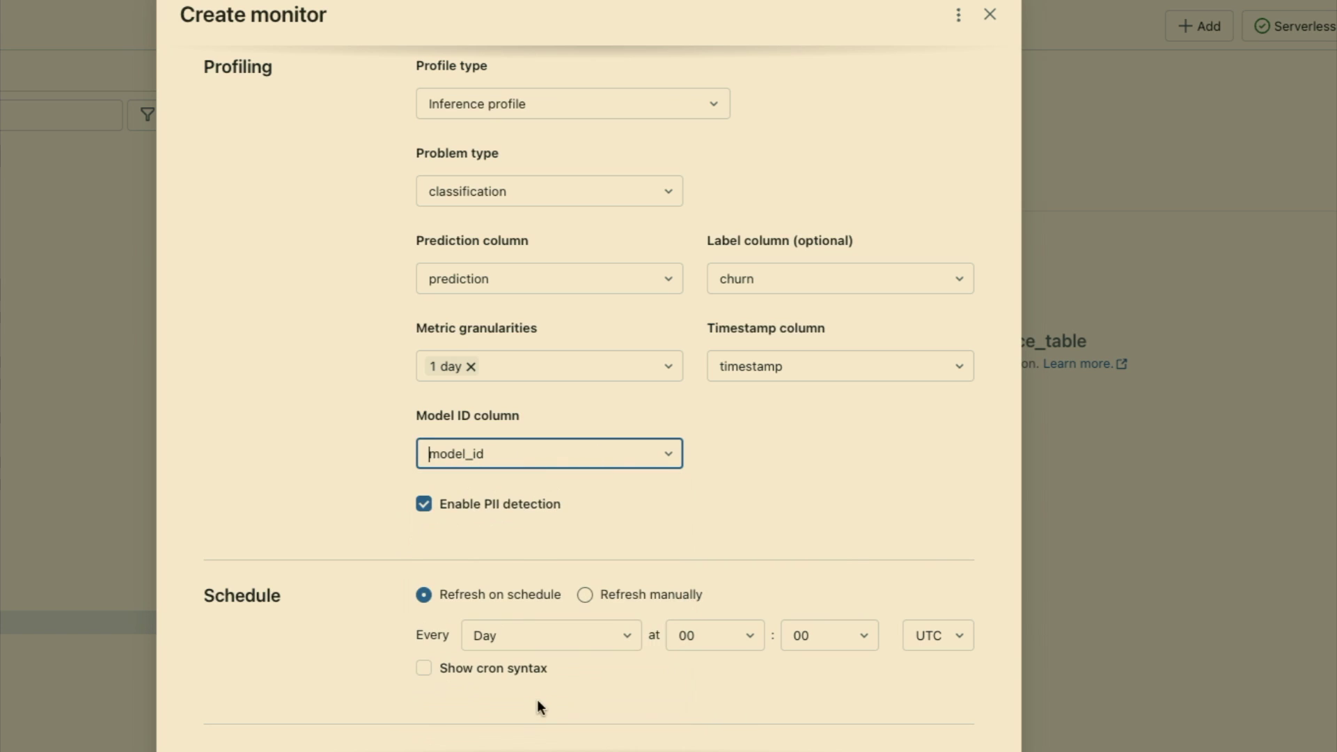
{"action": "left_click", "coordinate": [753, 524]}
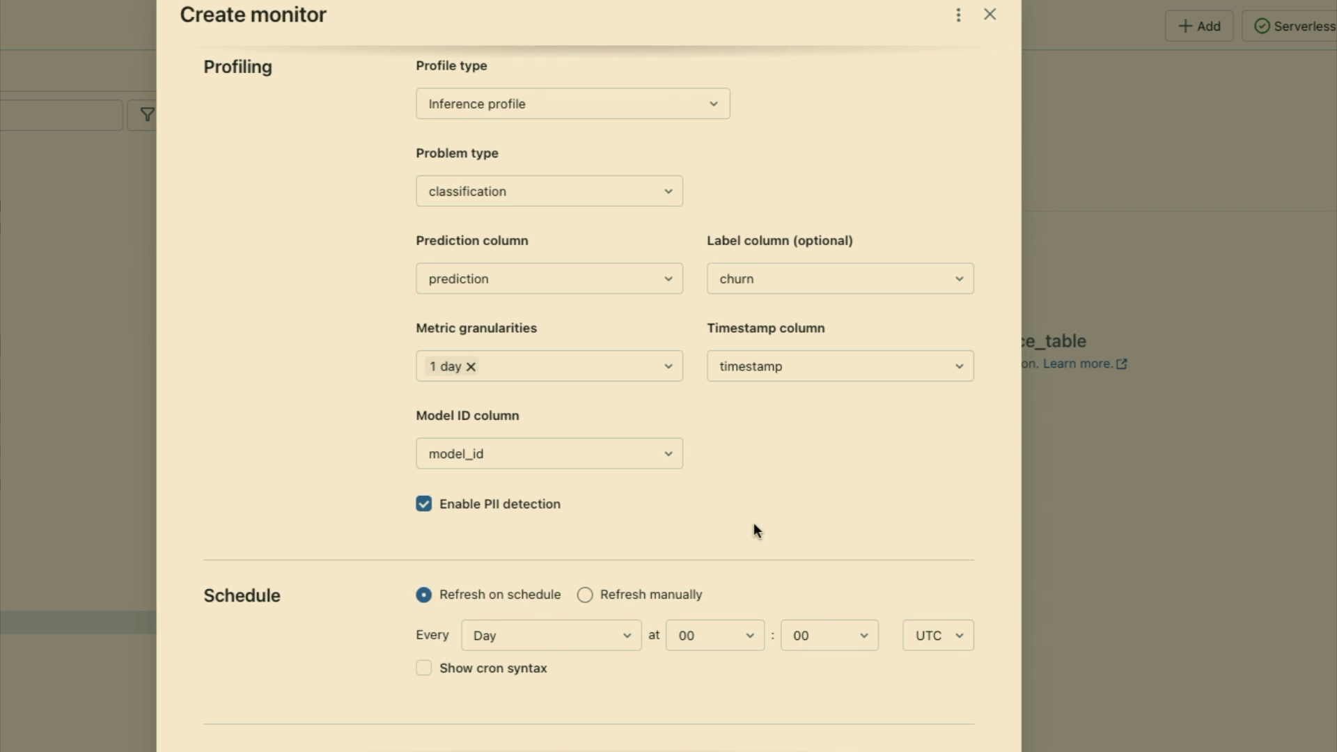
- Set the monitor's Unity Catalog output schema to monitoring.outputs
{"action": "scroll", "coordinate": [434, 524], "scroll_direction": "down", "scroll_amount": 5}
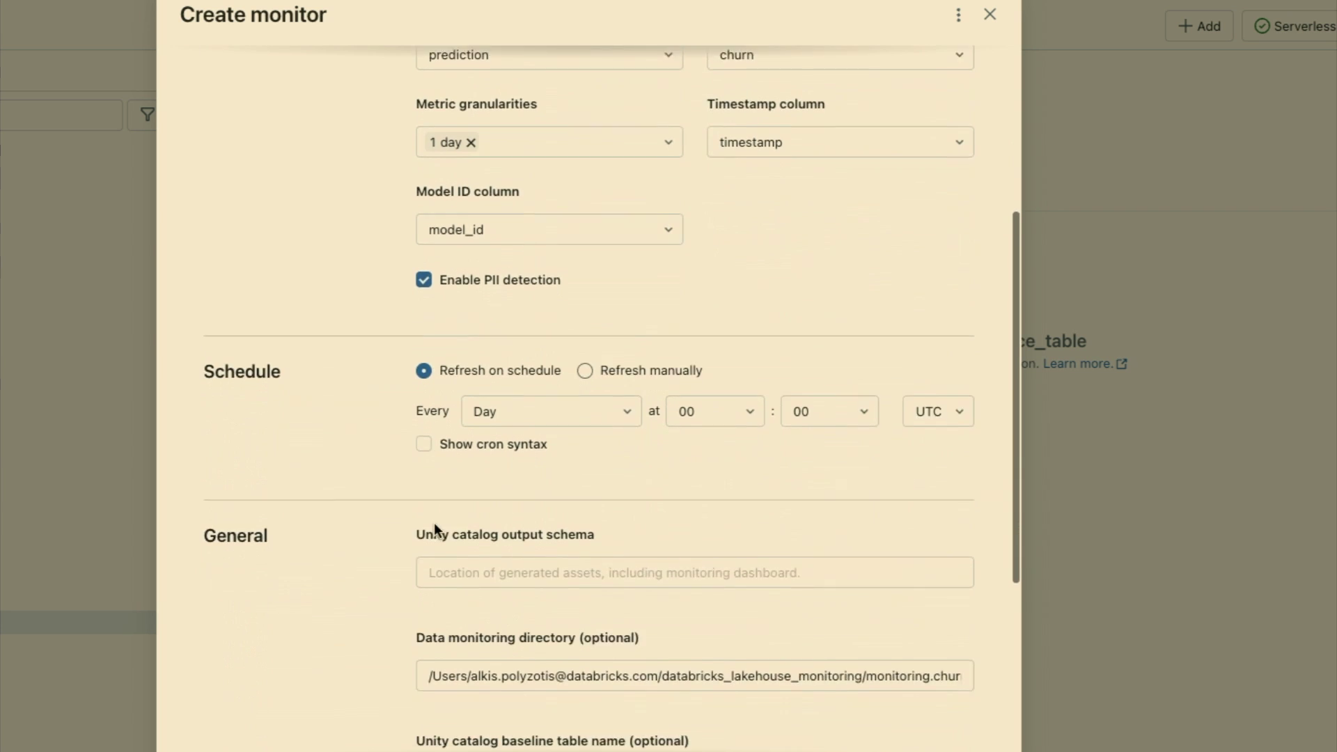
{"action": "left_click", "coordinate": [433, 523]}
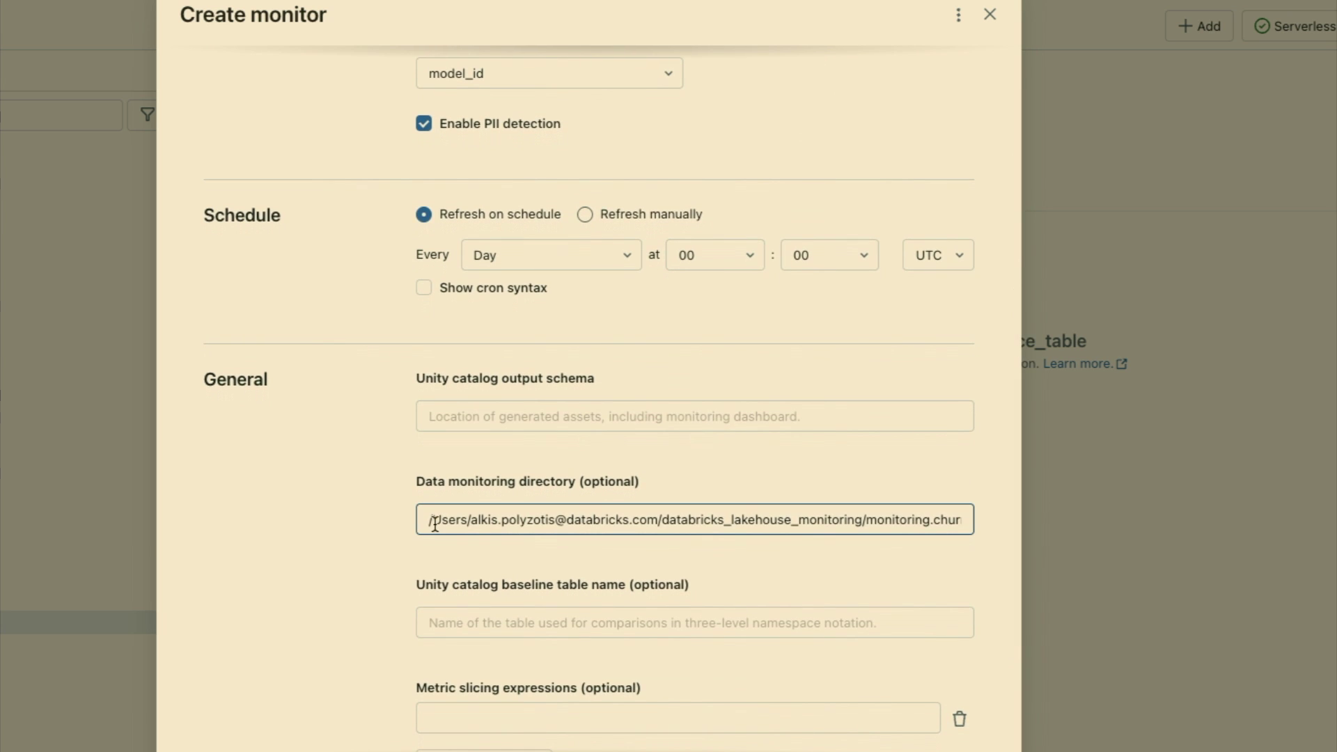
{"action": "left_click", "coordinate": [572, 276]}
{"action": "left_click", "coordinate": [647, 408]}
{"action": "type", "text": "monito"}
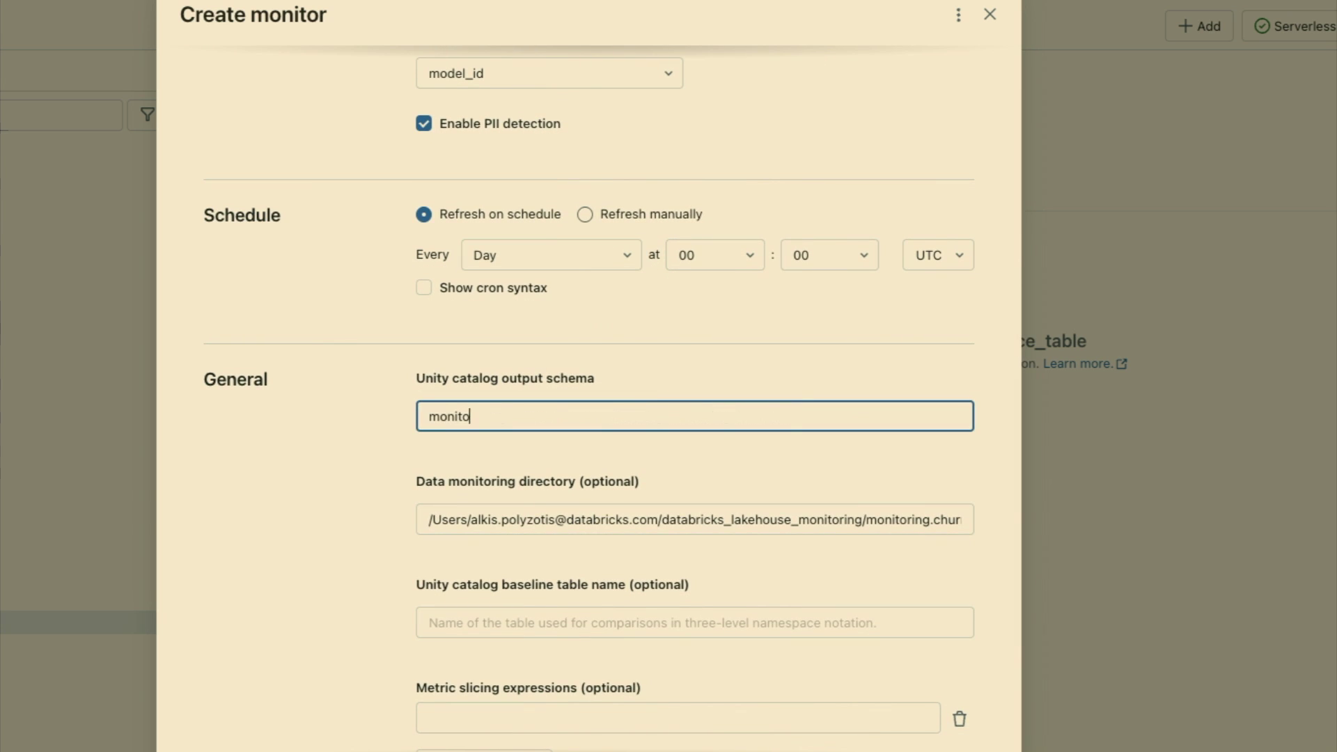
{"action": "type", "text": "ring.outputs"}
- Enter gender=0 as the monitor's metric slicing expression
{"action": "scroll", "coordinate": [646, 408], "scroll_direction": "down", "scroll_amount": 2}
{"action": "scroll", "coordinate": [646, 407], "scroll_direction": "down", "scroll_amount": 1}
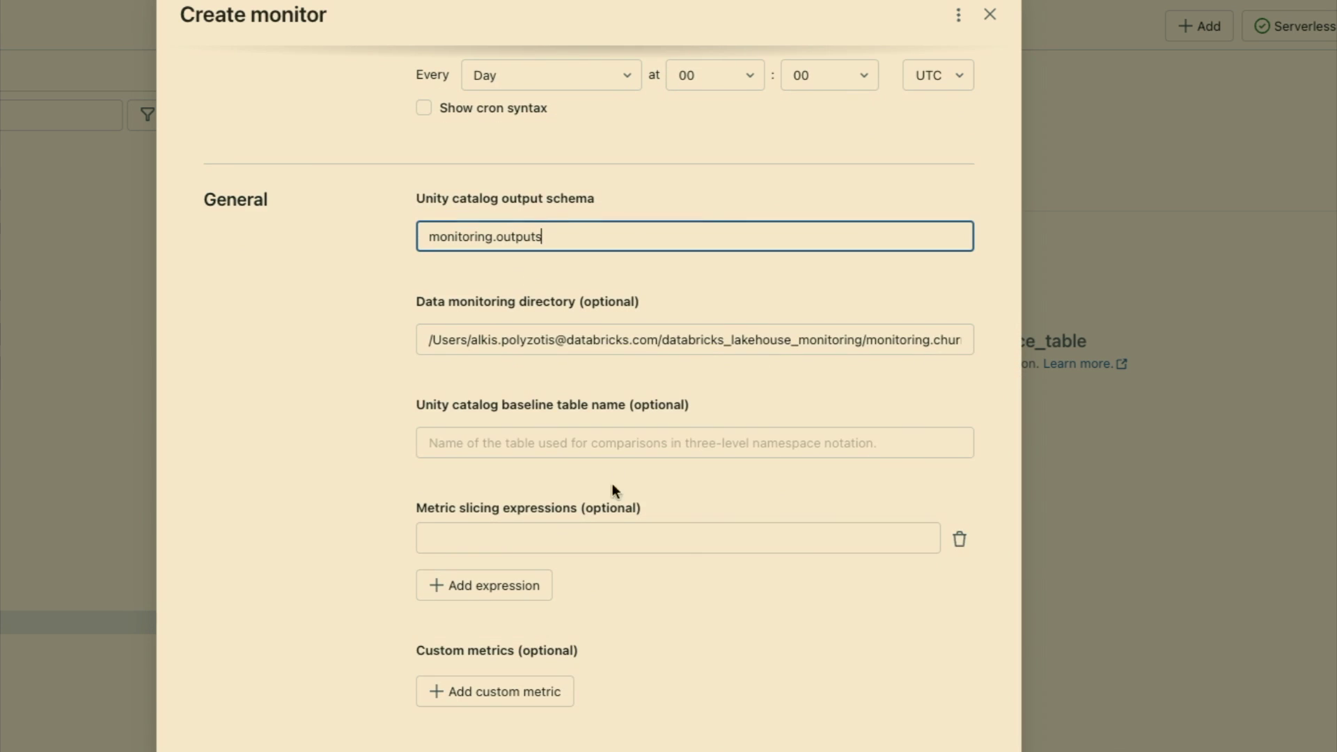
{"action": "left_click", "coordinate": [608, 541]}
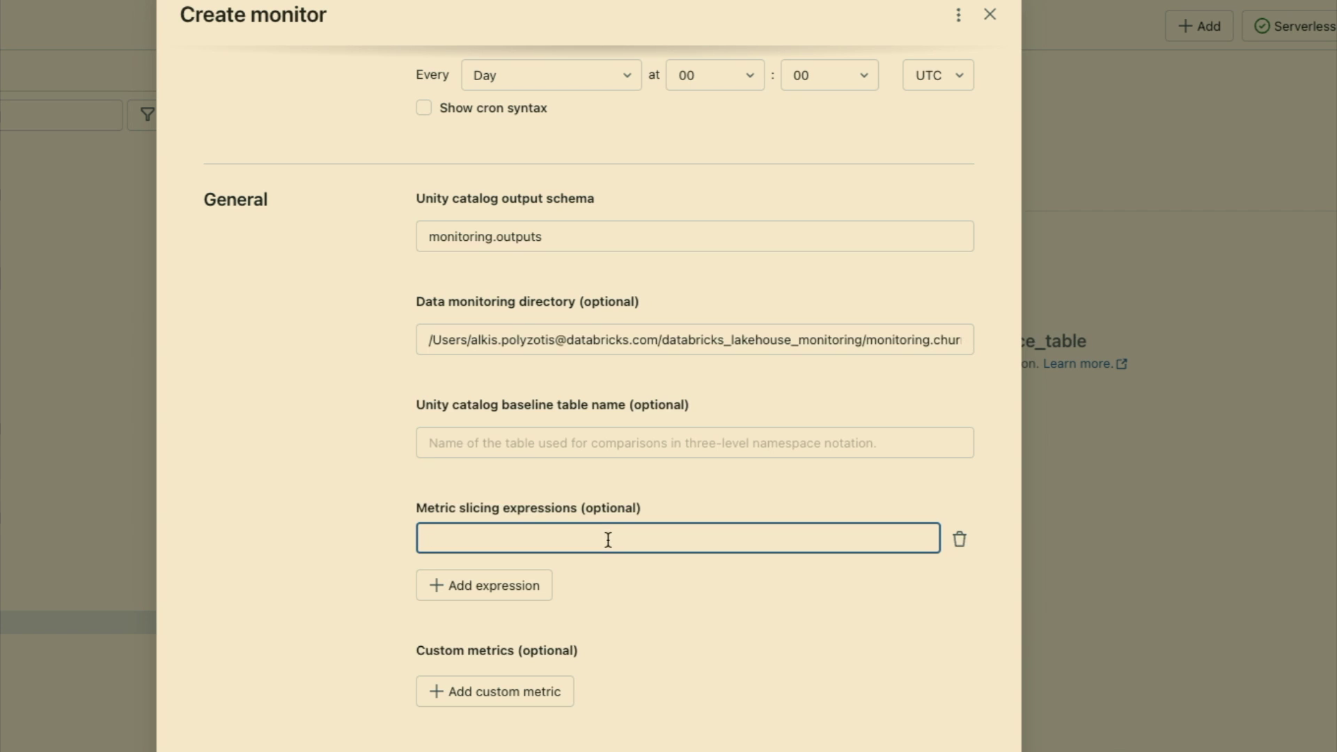
{"action": "type", "text": "gender=0"}
{"action": "left_click", "coordinate": [666, 671]}
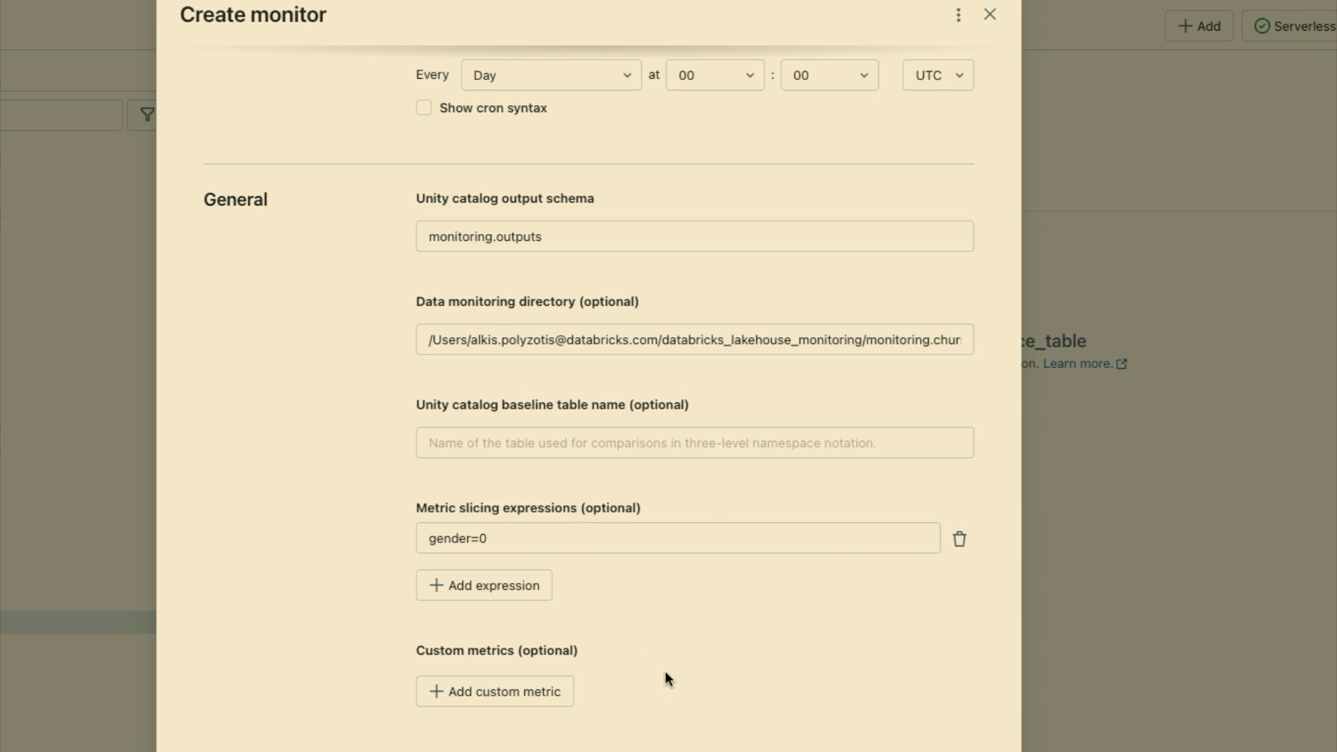
- Add a custom metric named sales_loss to the monitor
{"action": "left_click", "coordinate": [560, 693]}
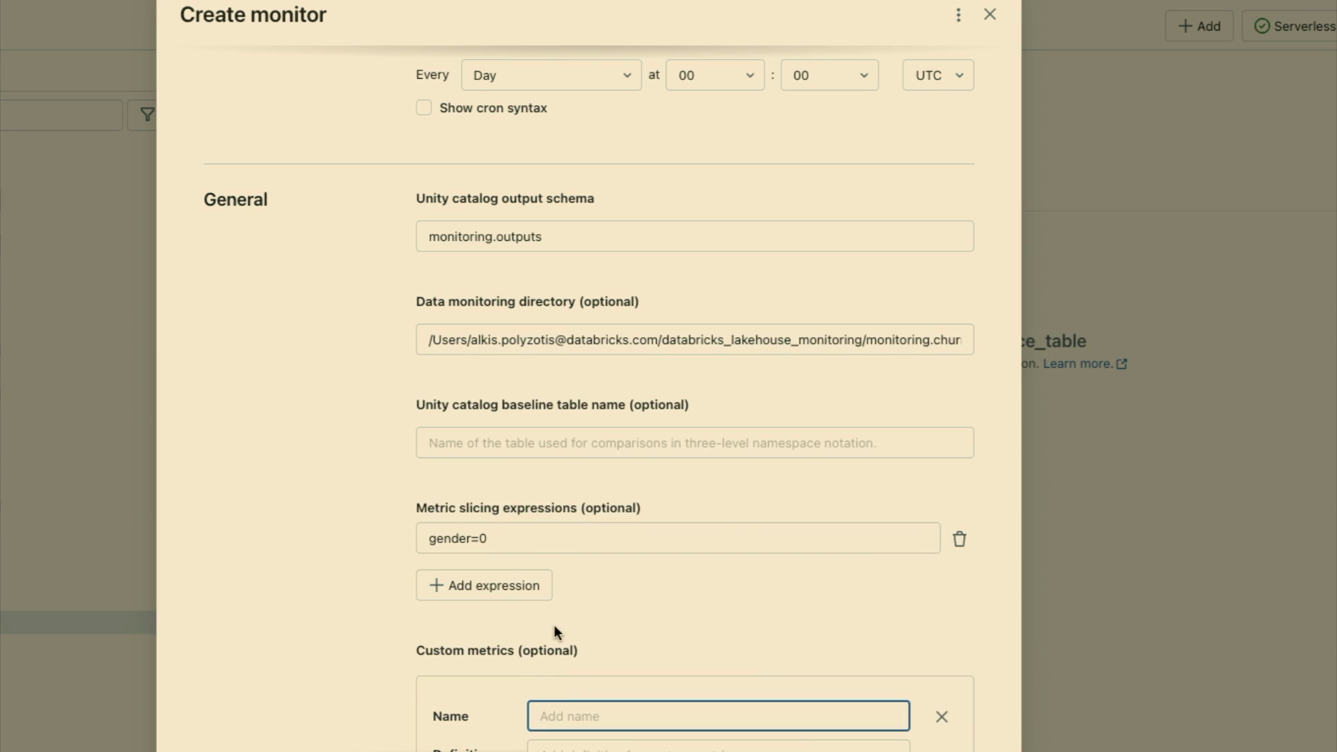
{"action": "scroll", "coordinate": [582, 533], "scroll_direction": "down", "scroll_amount": 3}
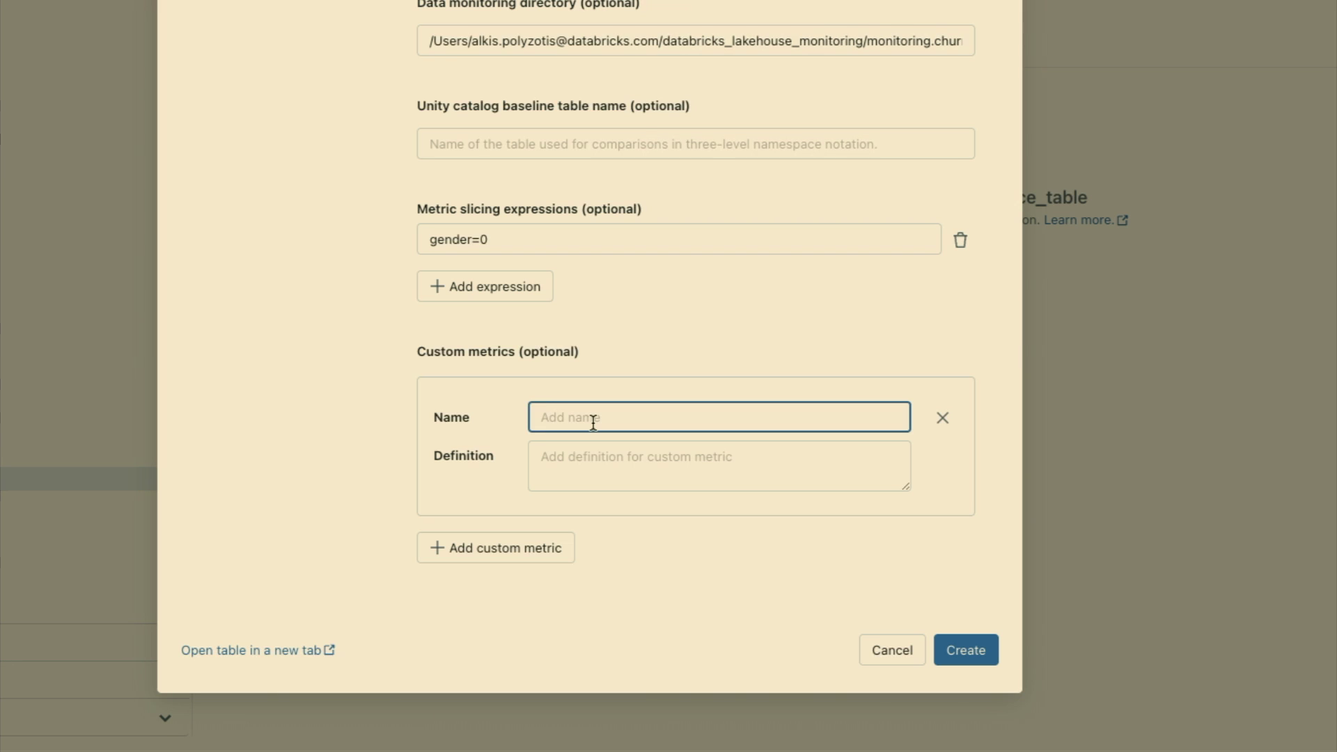
{"action": "type", "text": "sales_loss"}
{"action": "key", "text": "Tab"}
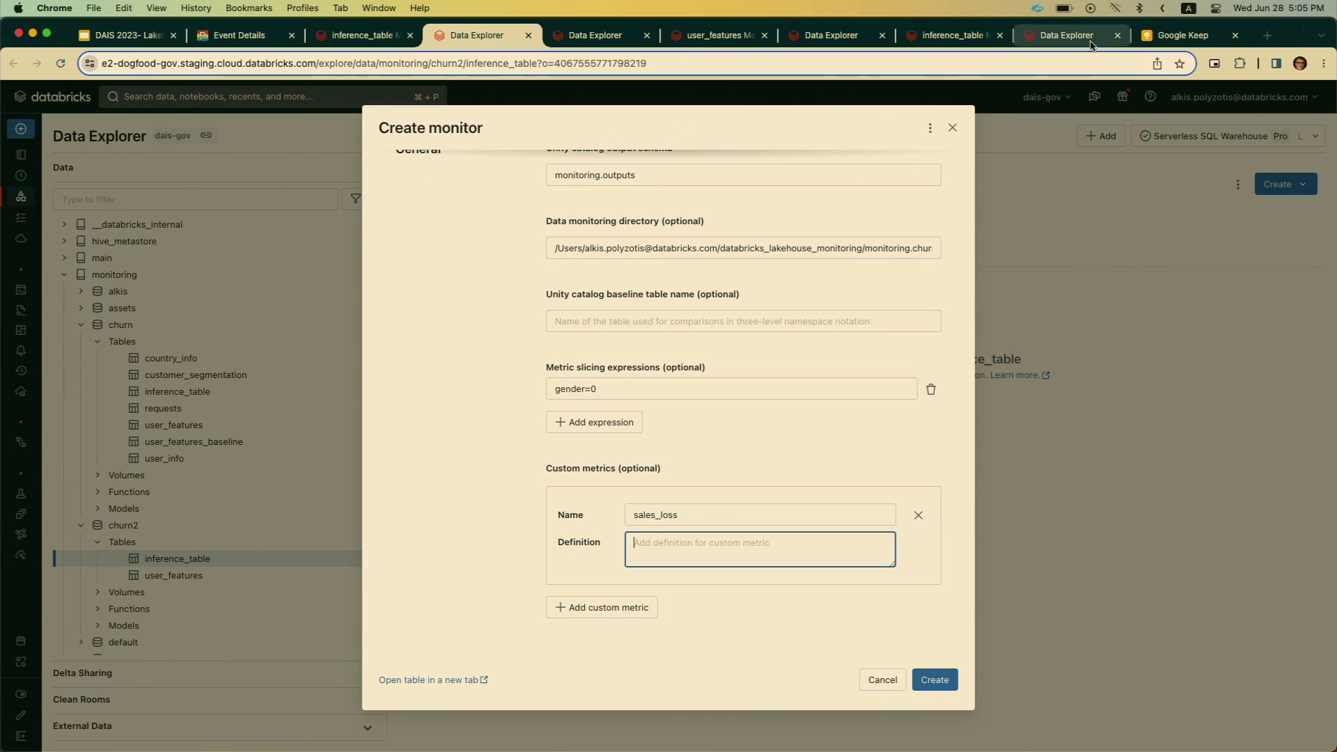
- Switch to Google Keep and copy the note's expression filter(confusion_matrix, c -> c.label=1 and c.prediction=0)[0].count * 50
{"action": "left_click", "coordinate": [1168, 40]}
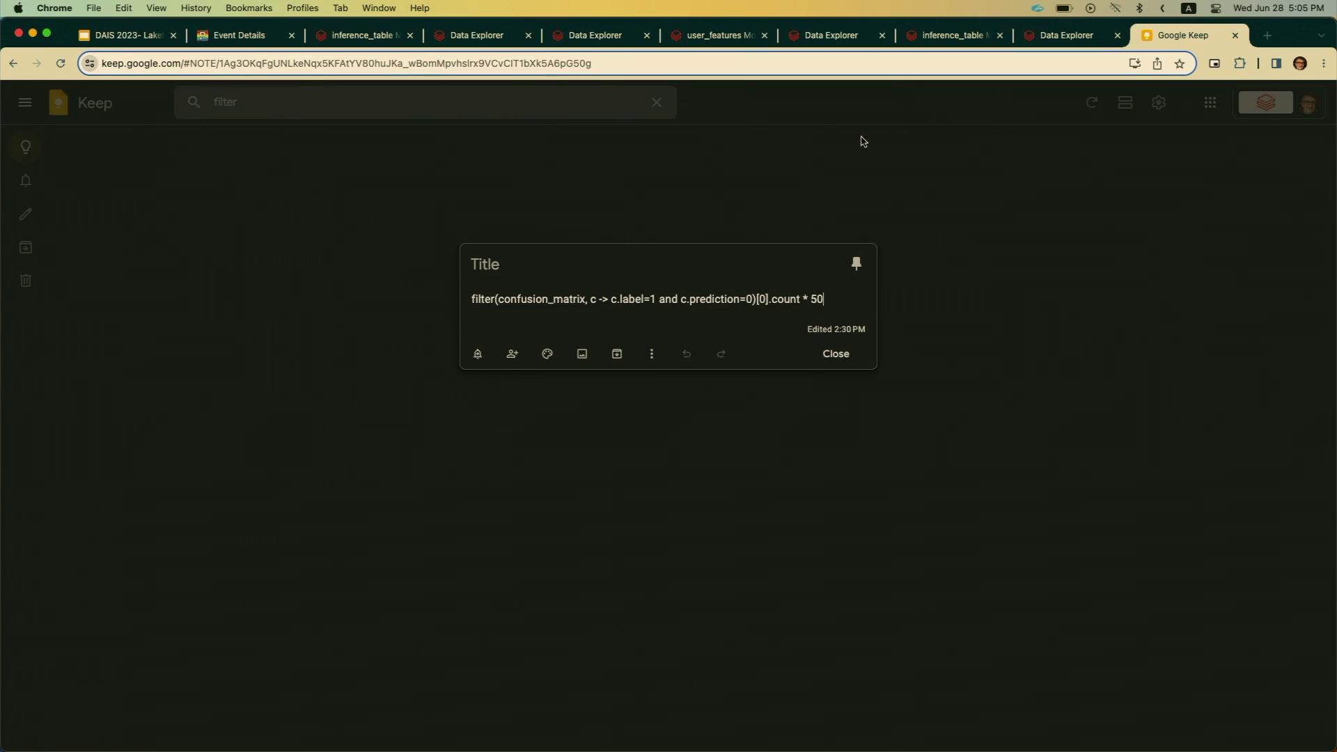
{"action": "double_click", "coordinate": [668, 298]}
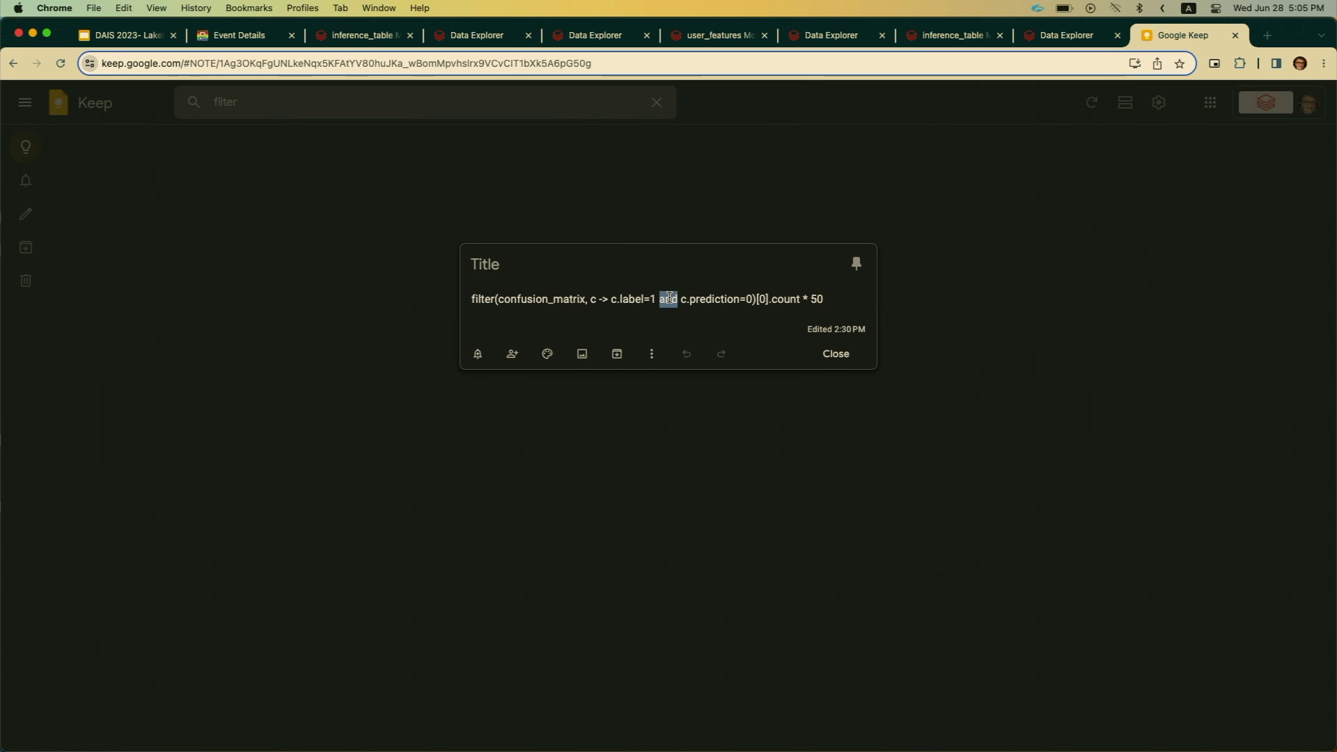
{"action": "triple_click", "coordinate": [669, 298]}
{"action": "key", "text": "ctrl+c"}
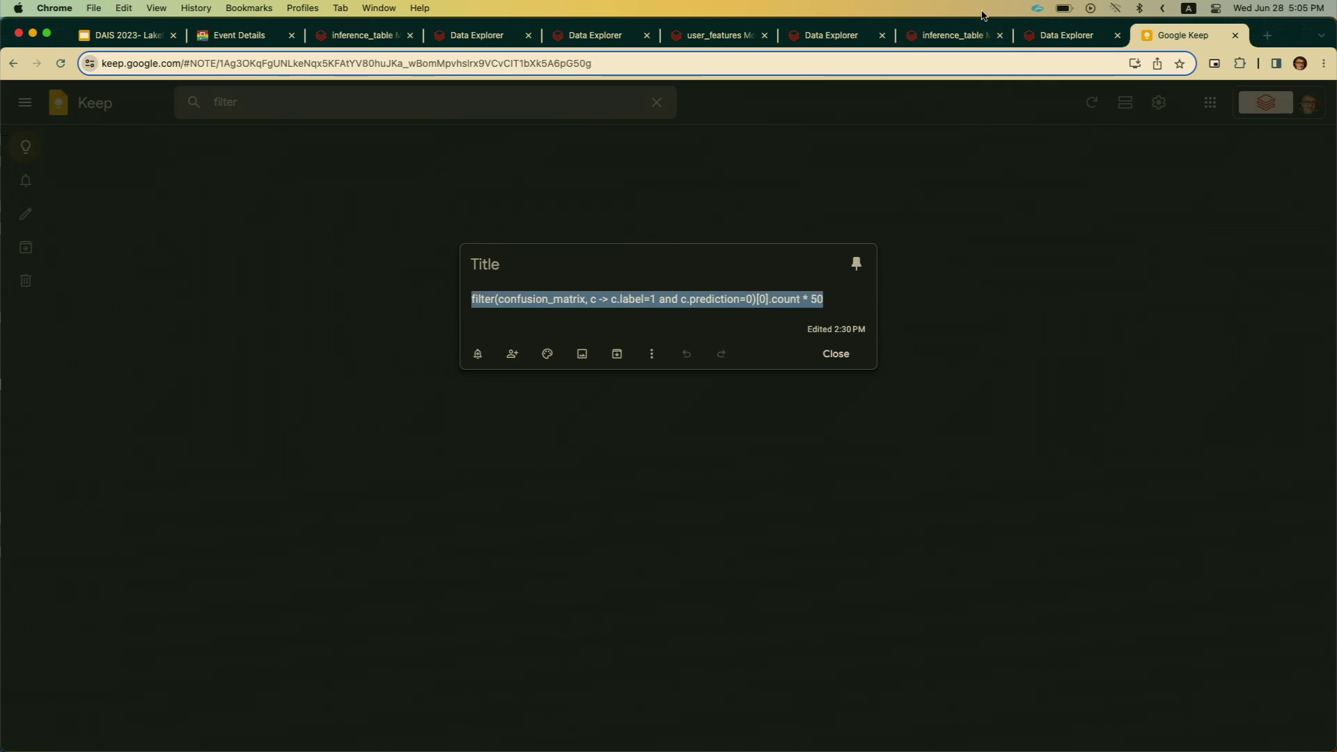
- Return to the inference_table monitor form in Databricks and paste the copied confusion-matrix expression as the sales_loss definition
{"action": "left_click", "coordinate": [389, 35]}
{"action": "left_click", "coordinate": [481, 35]}
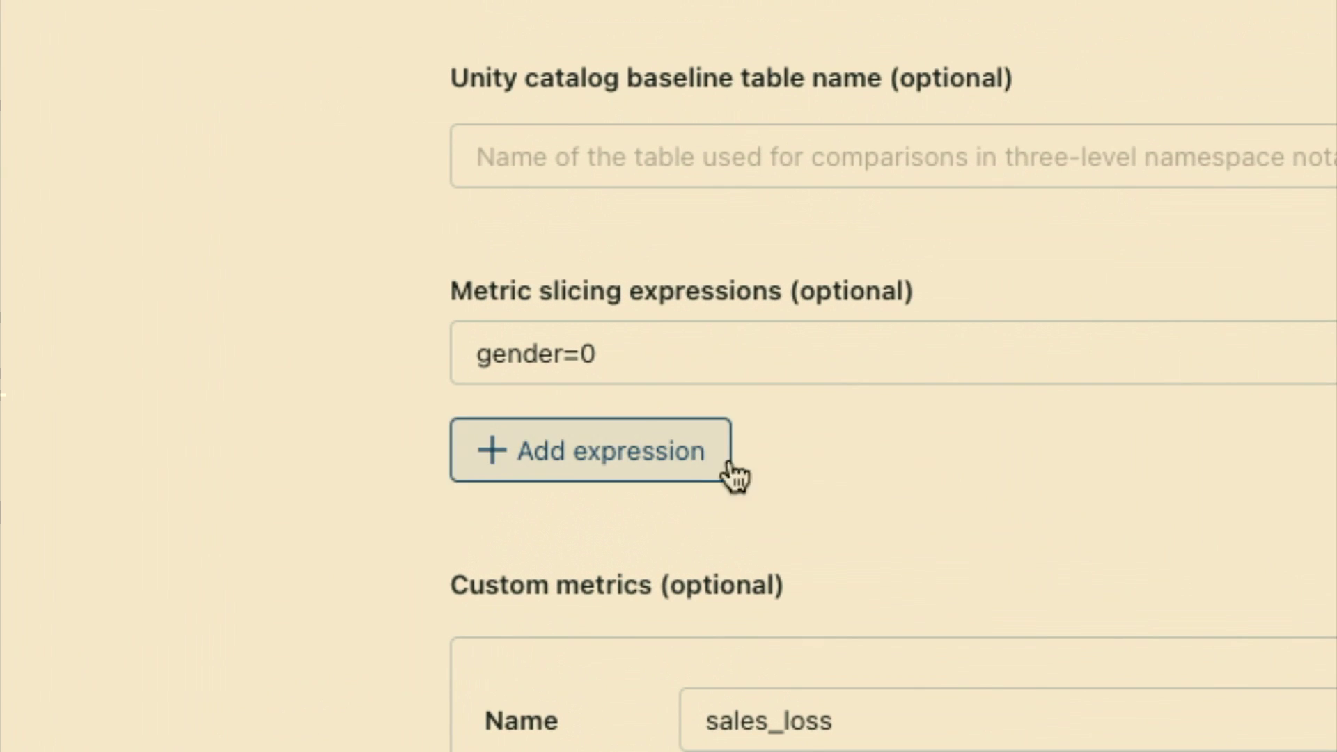
{"action": "left_click", "coordinate": [800, 425]}
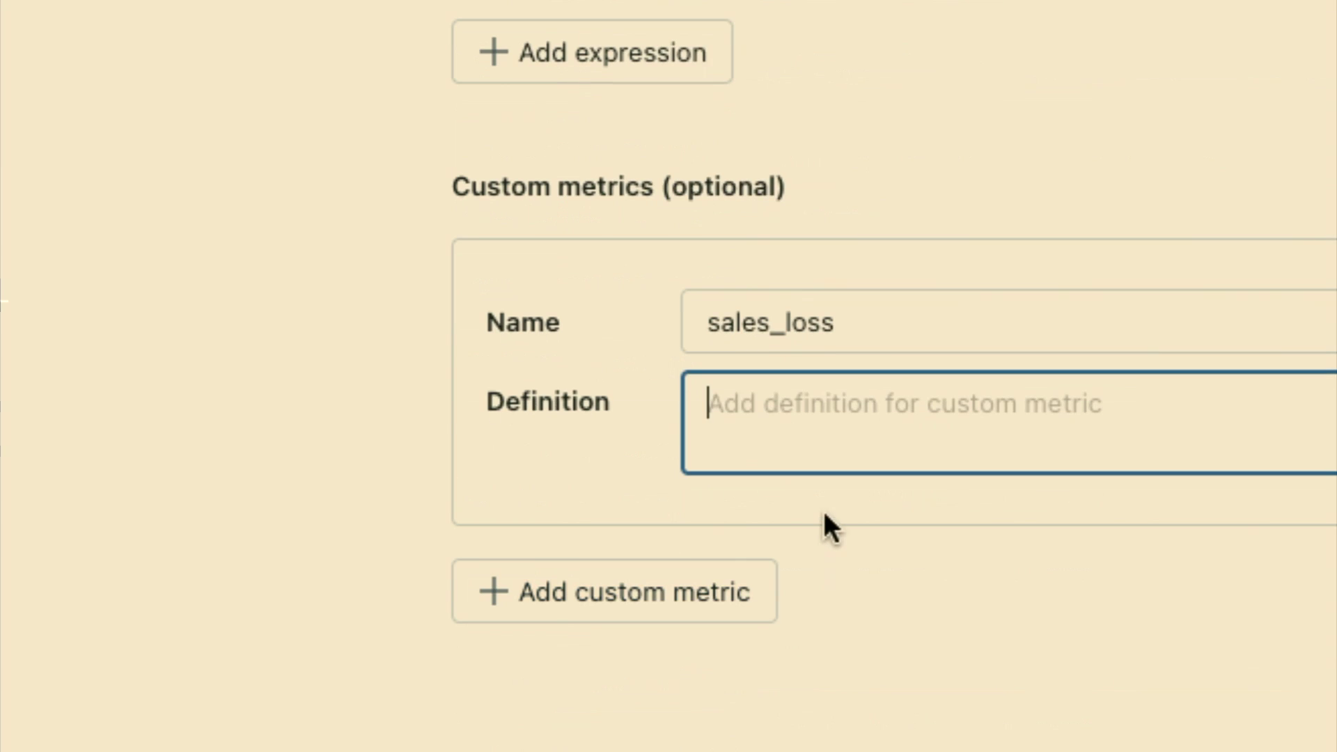
{"action": "key", "text": "ctrl+v"}
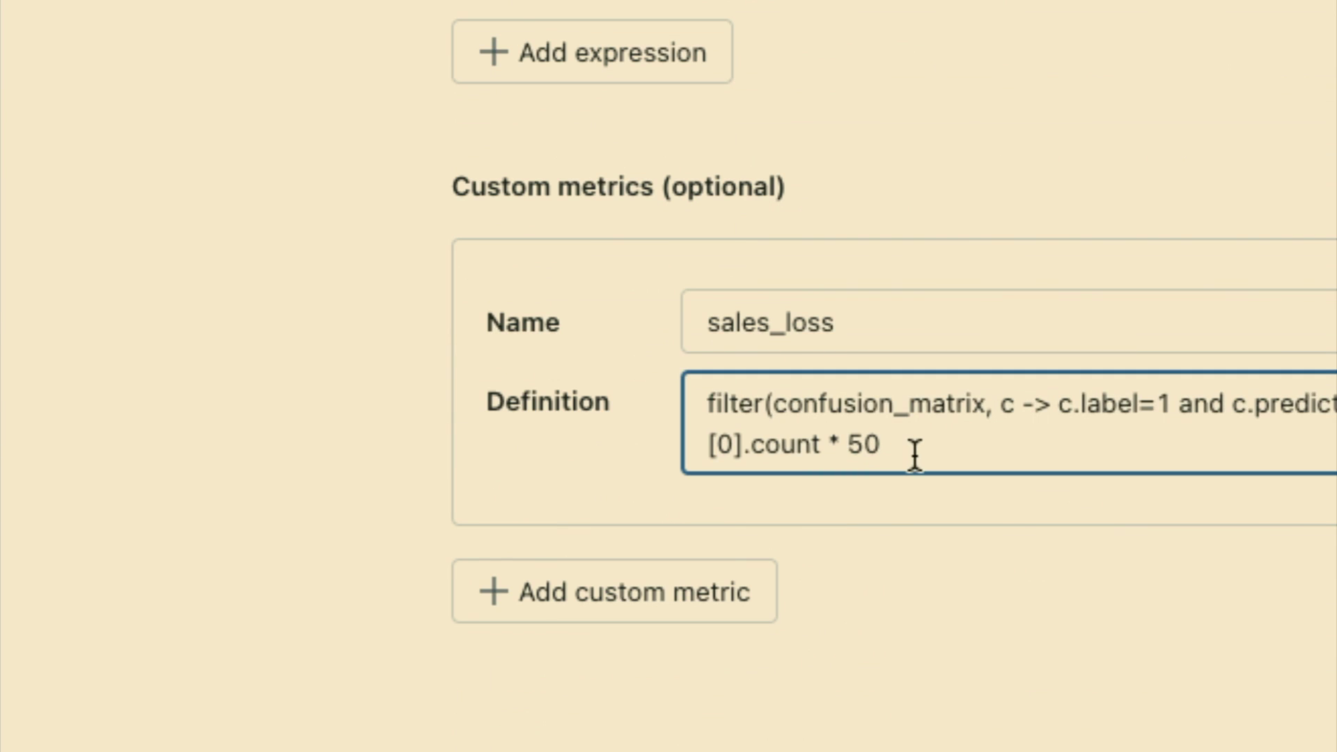
- Review the confusion_matrix term and the multiplier in the sales_loss definition, and create the monitor
{"action": "triple_click", "coordinate": [870, 417]}
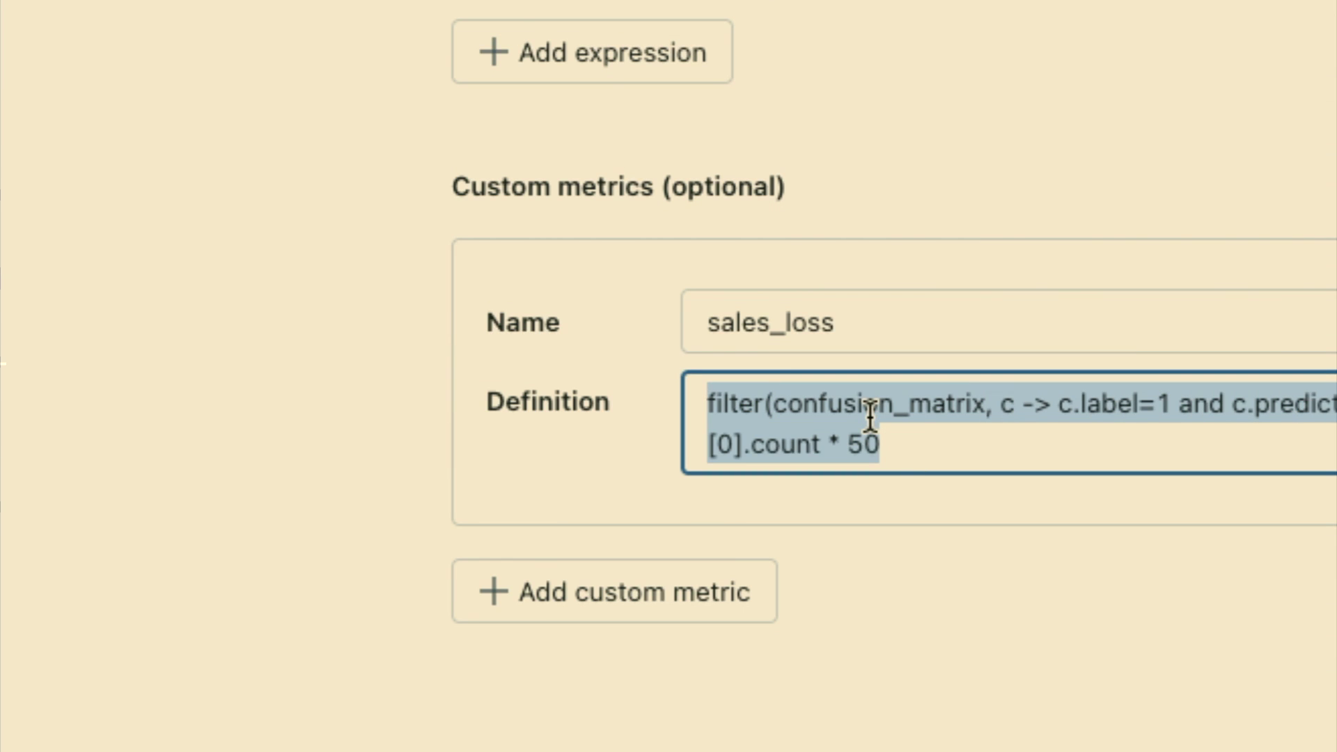
{"action": "double_click", "coordinate": [950, 401]}
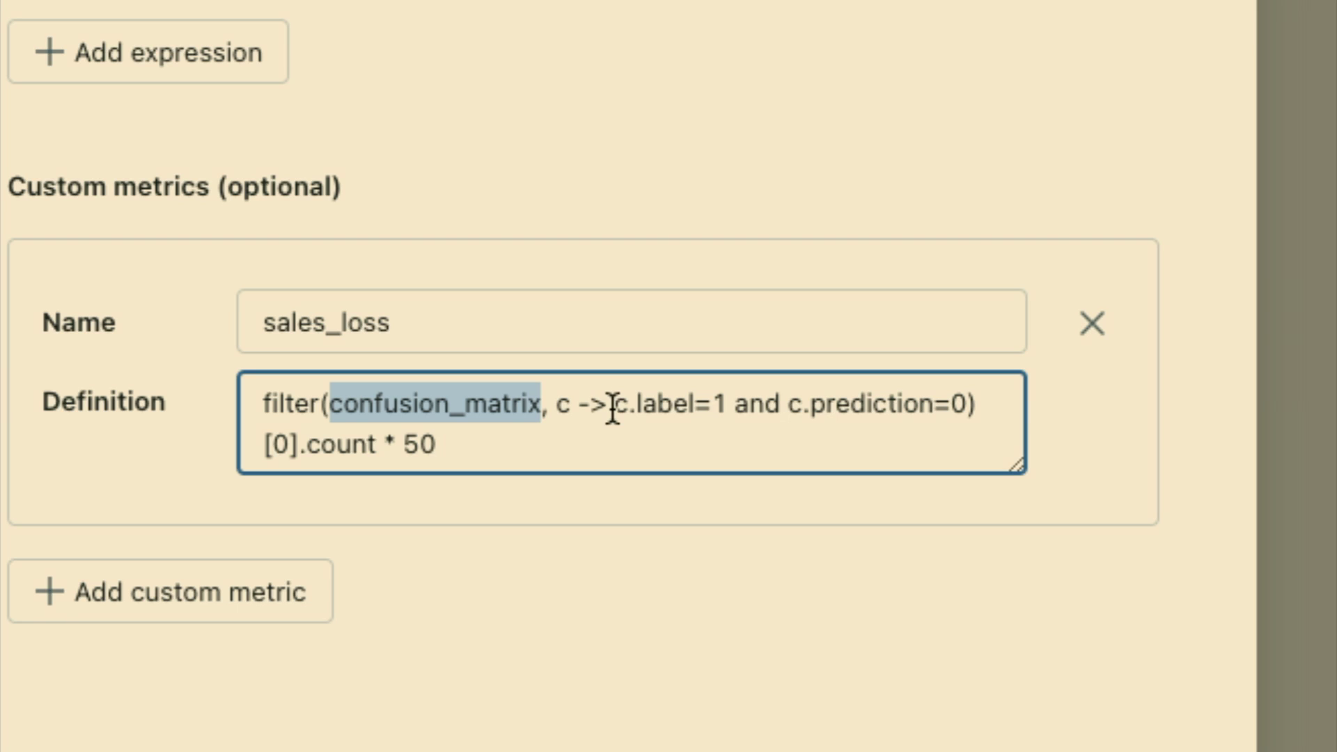
{"action": "left_click_drag", "start_coordinate": [401, 450], "coordinate": [436, 453]}
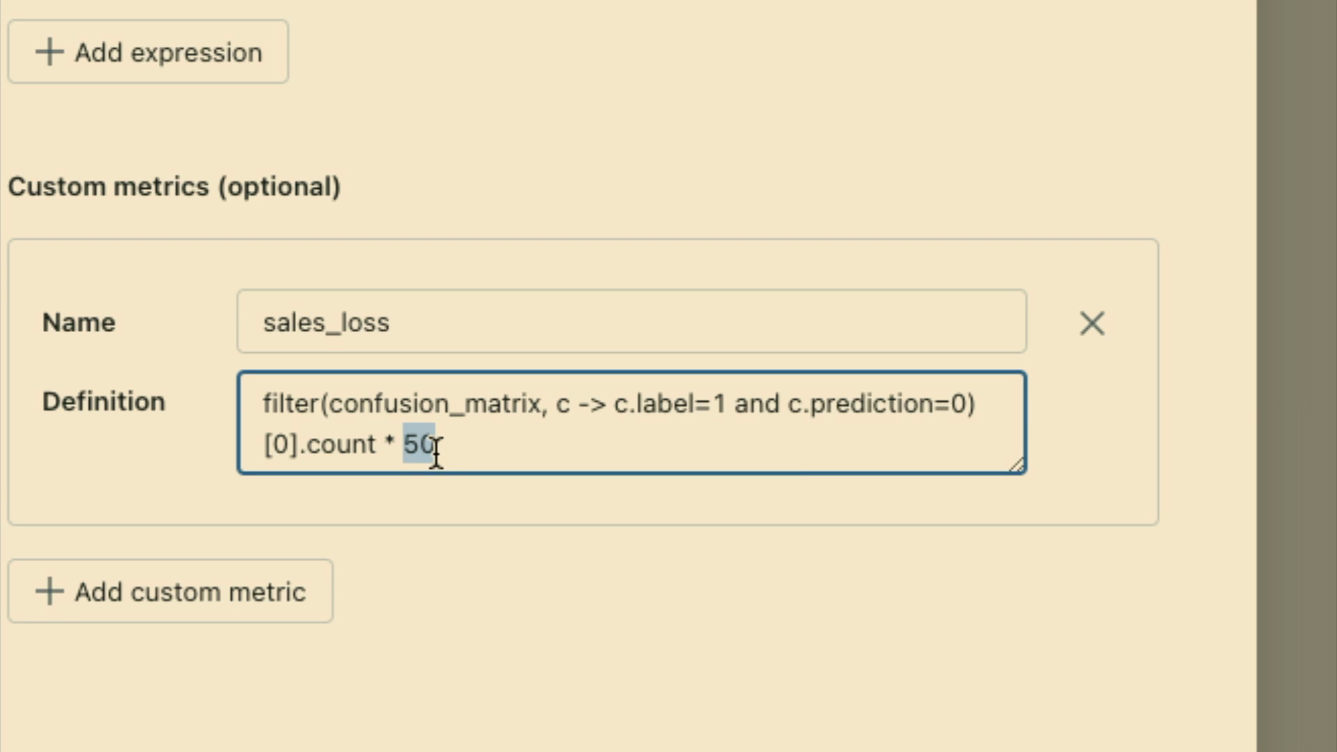
{"action": "left_click", "coordinate": [448, 454]}
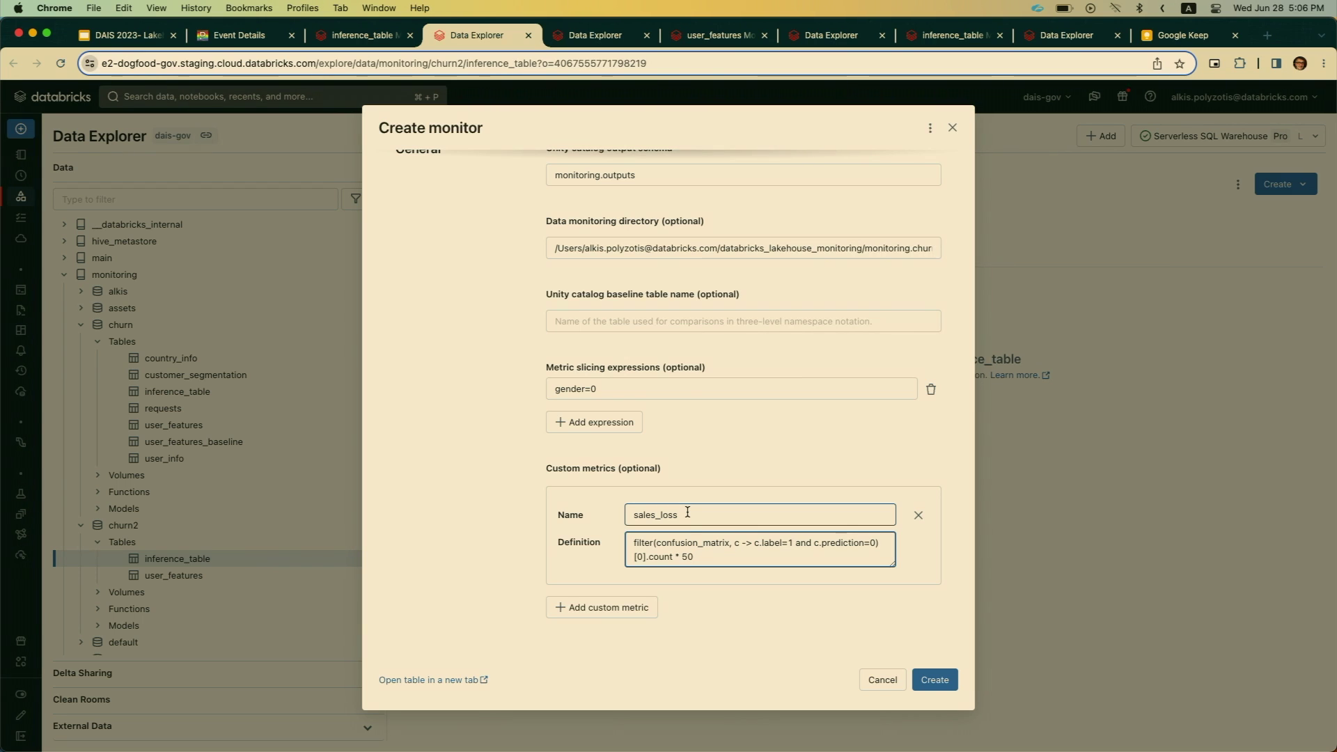
{"action": "left_click", "coordinate": [933, 680]}
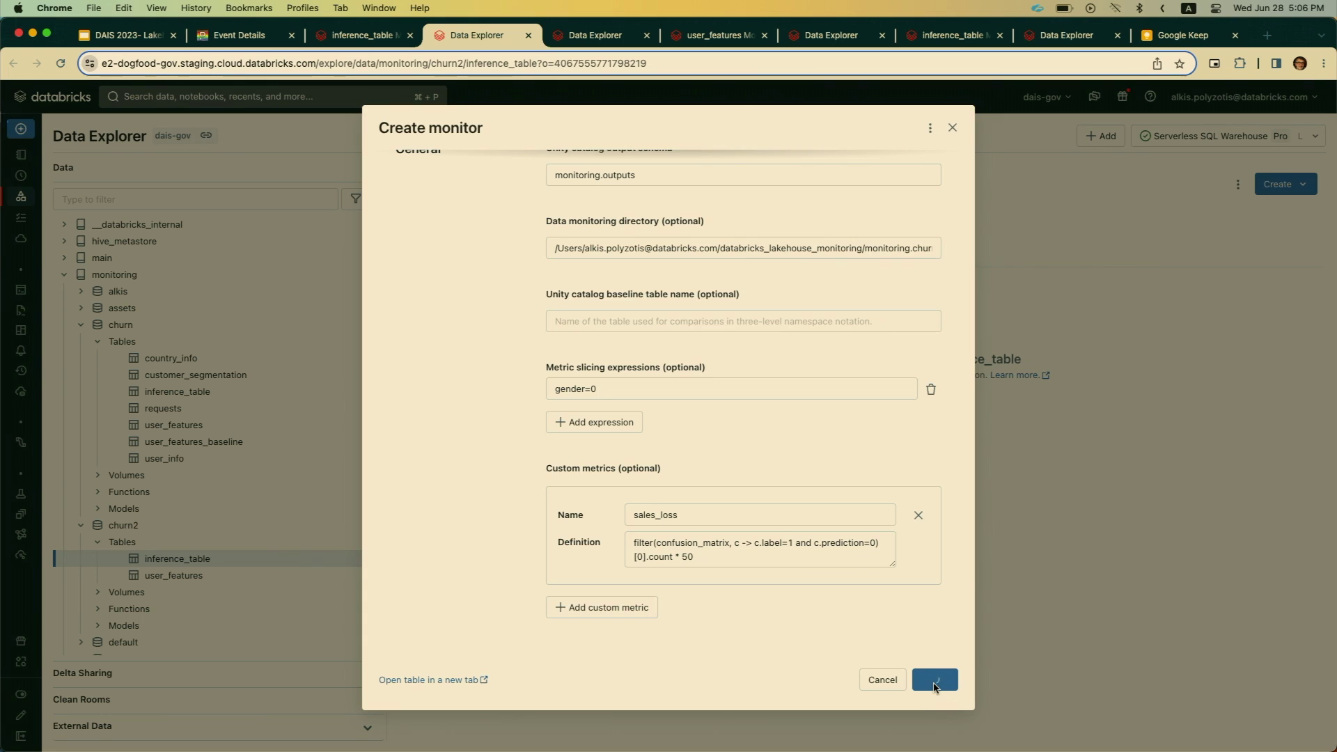
- Open the inference_table Monitoring dashboard for the monitoring.churn.inference_table table
{"action": "left_click", "coordinate": [367, 38]}
{"action": "left_click", "coordinate": [381, 277]}
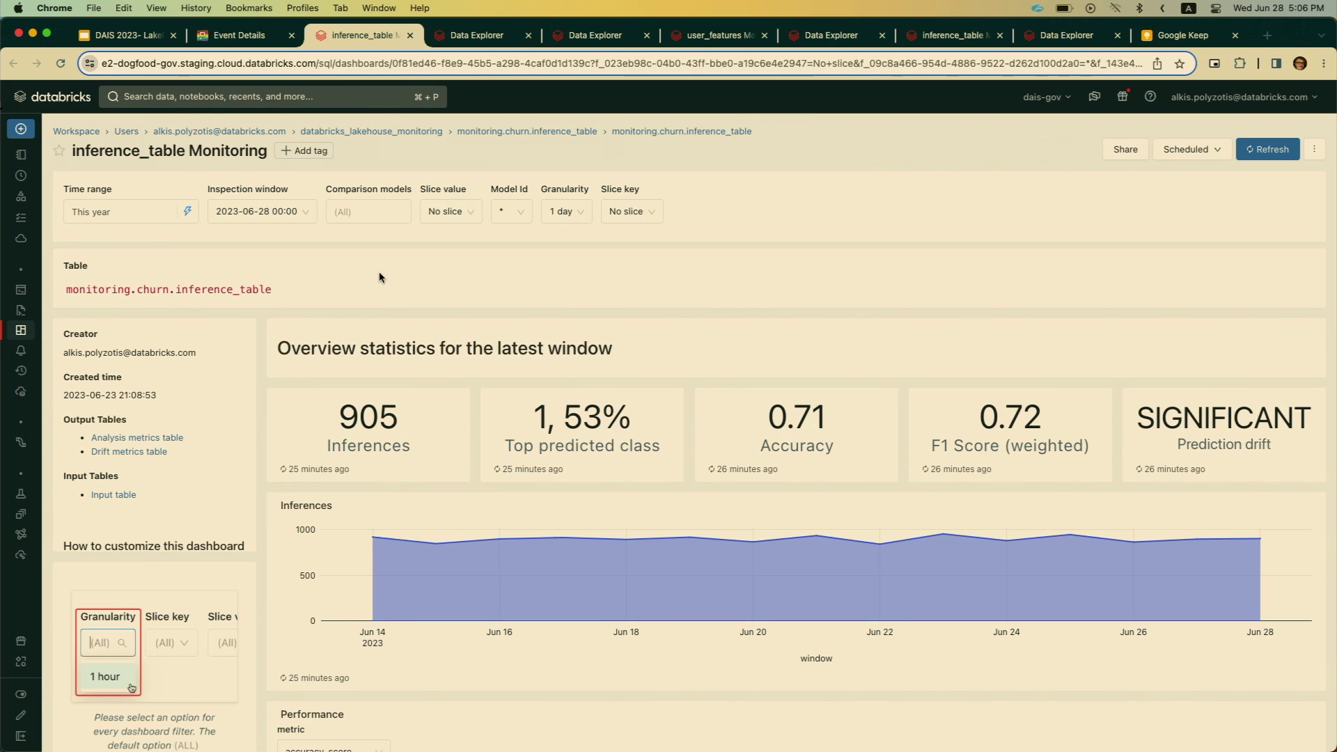
- Review the dashboard's output table links, overview statistics, metric reference list and Estimated sales loss chart
{"action": "scroll", "coordinate": [259, 465], "scroll_direction": "down", "scroll_amount": 2}
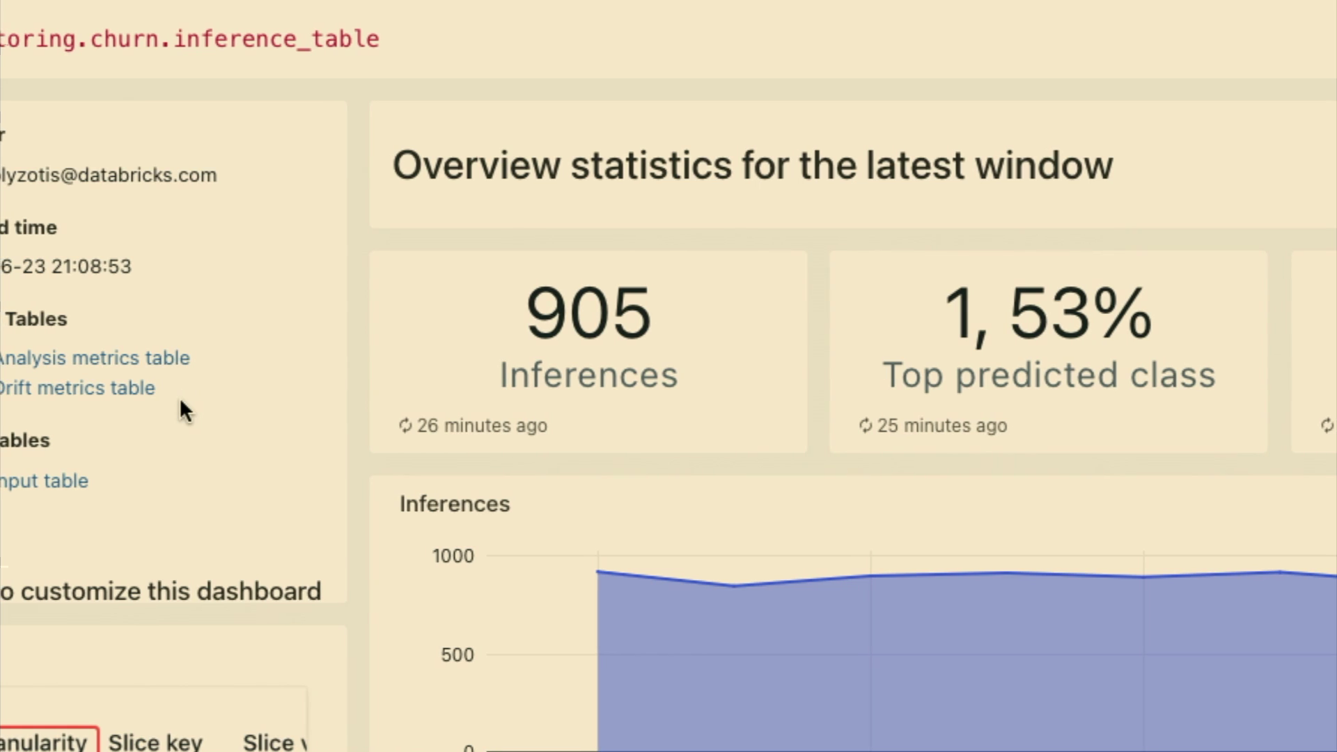
{"action": "mouse_move", "coordinate": [0, 412]}
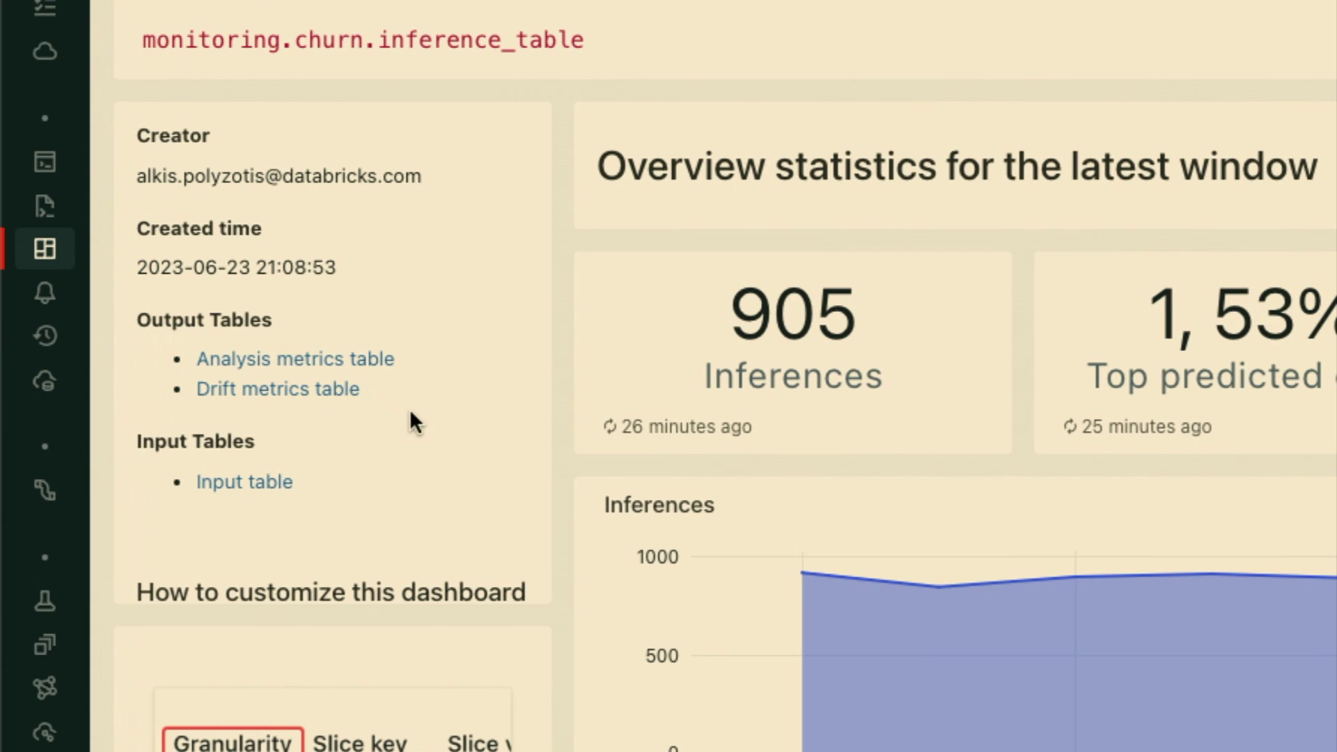
{"action": "scroll", "coordinate": [550, 386], "scroll_direction": "down", "scroll_amount": 10}
{"action": "scroll", "coordinate": [551, 388], "scroll_direction": "down", "scroll_amount": 4}
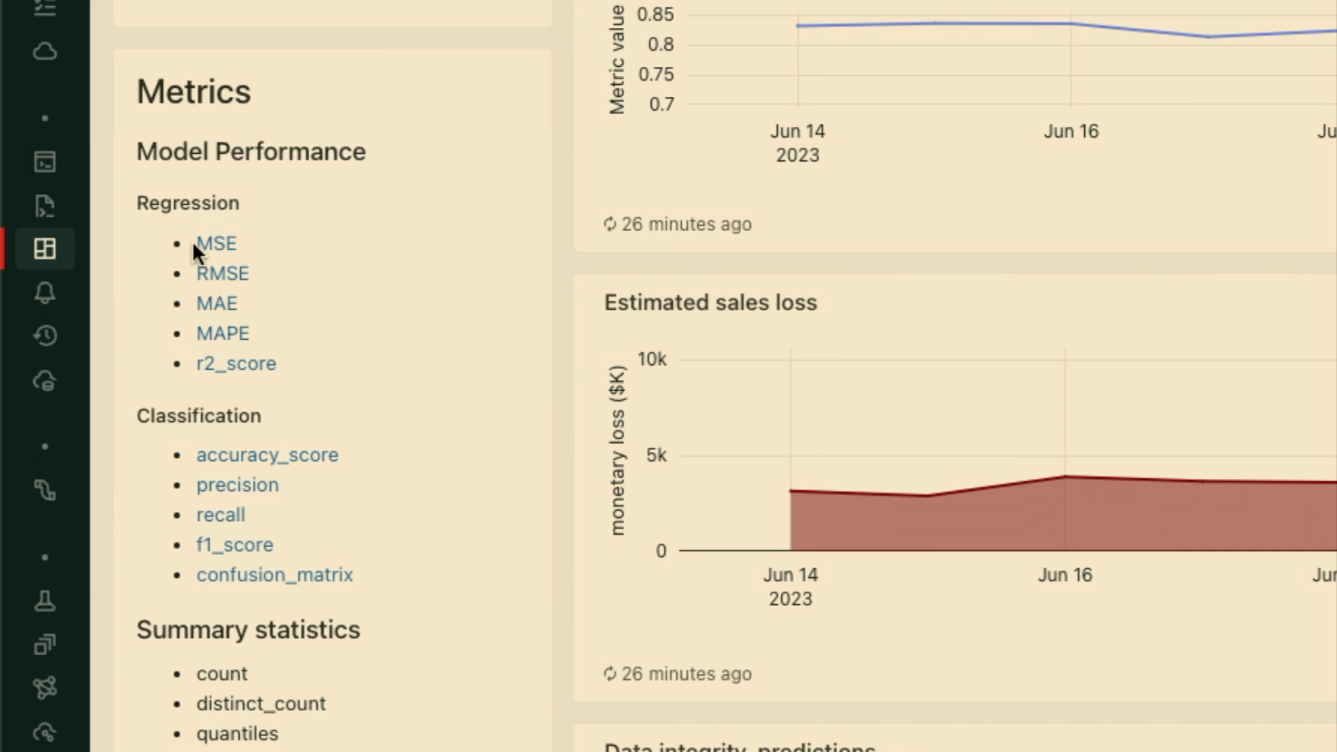
{"action": "scroll", "coordinate": [348, 407], "scroll_direction": "down", "scroll_amount": 1}
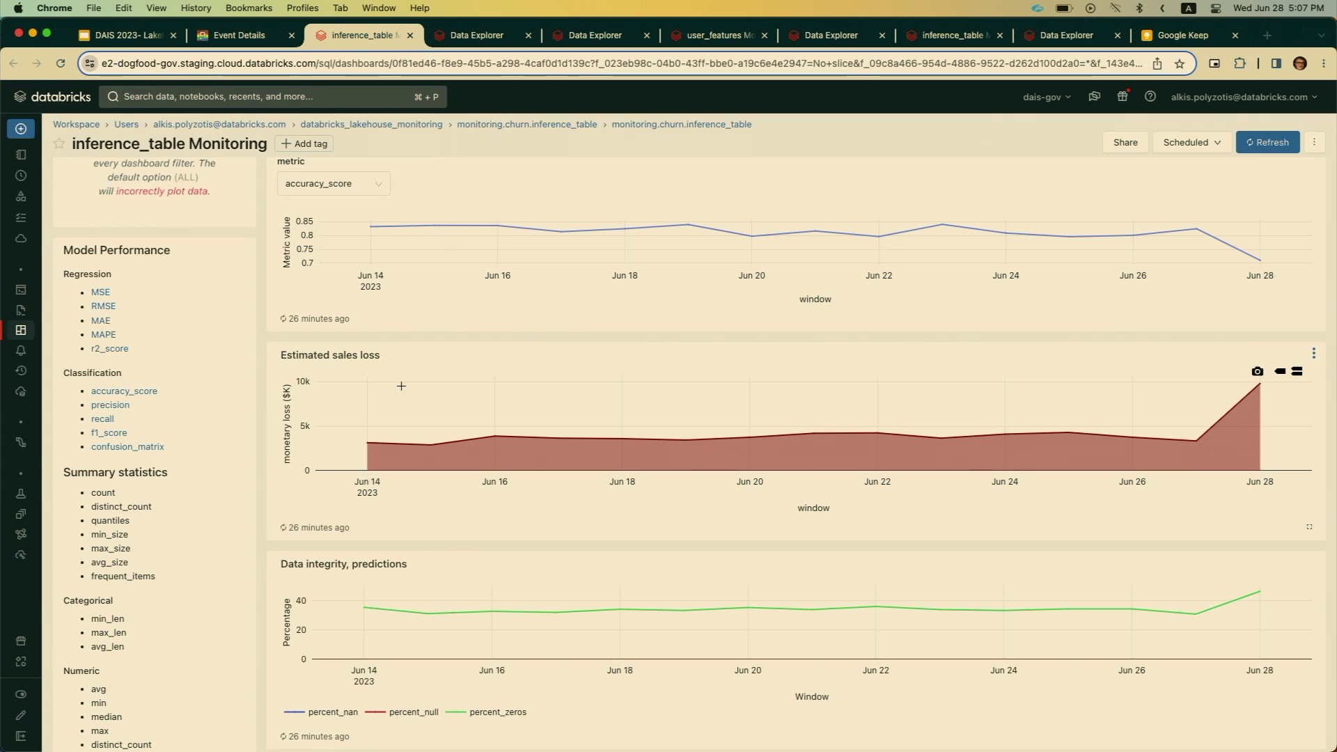
- Set the dashboard's slice key filter to gender=0 and apply the change
{"action": "scroll", "coordinate": [401, 386], "scroll_direction": "up", "scroll_amount": 10}
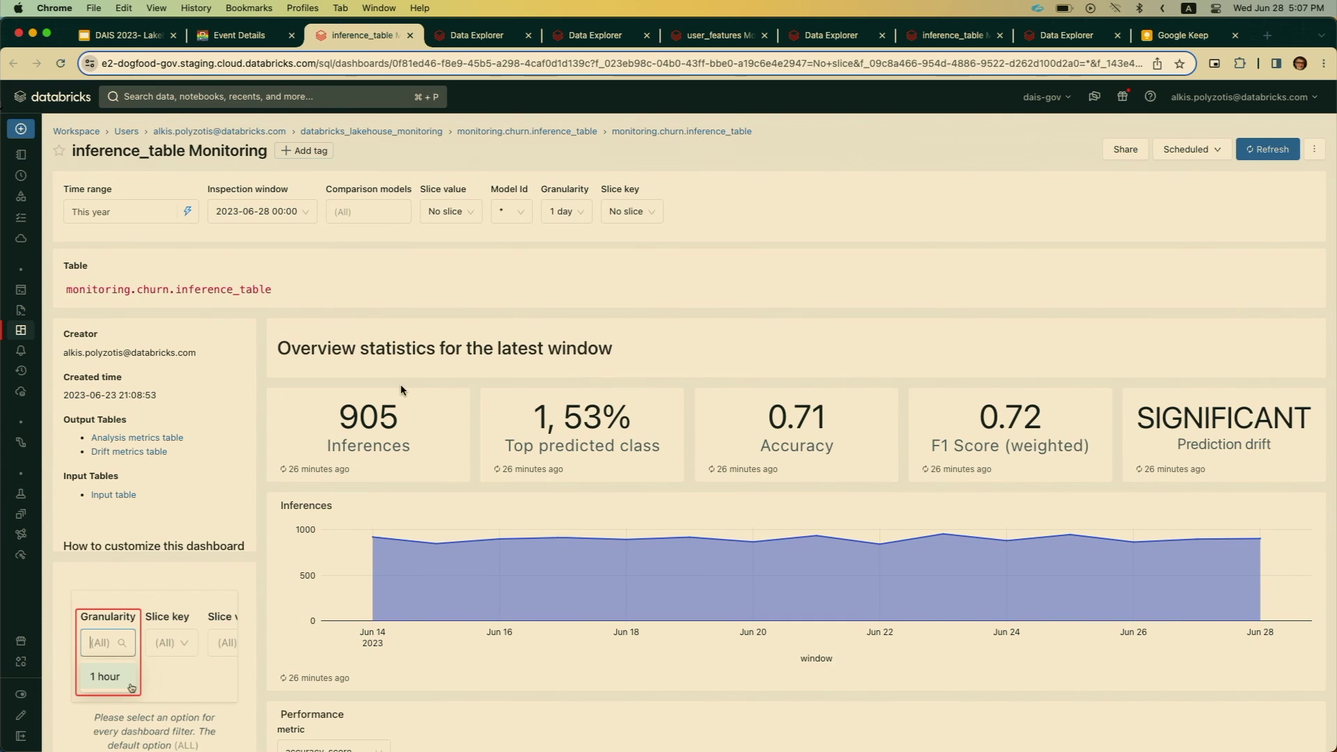
{"action": "left_click", "coordinate": [637, 214]}
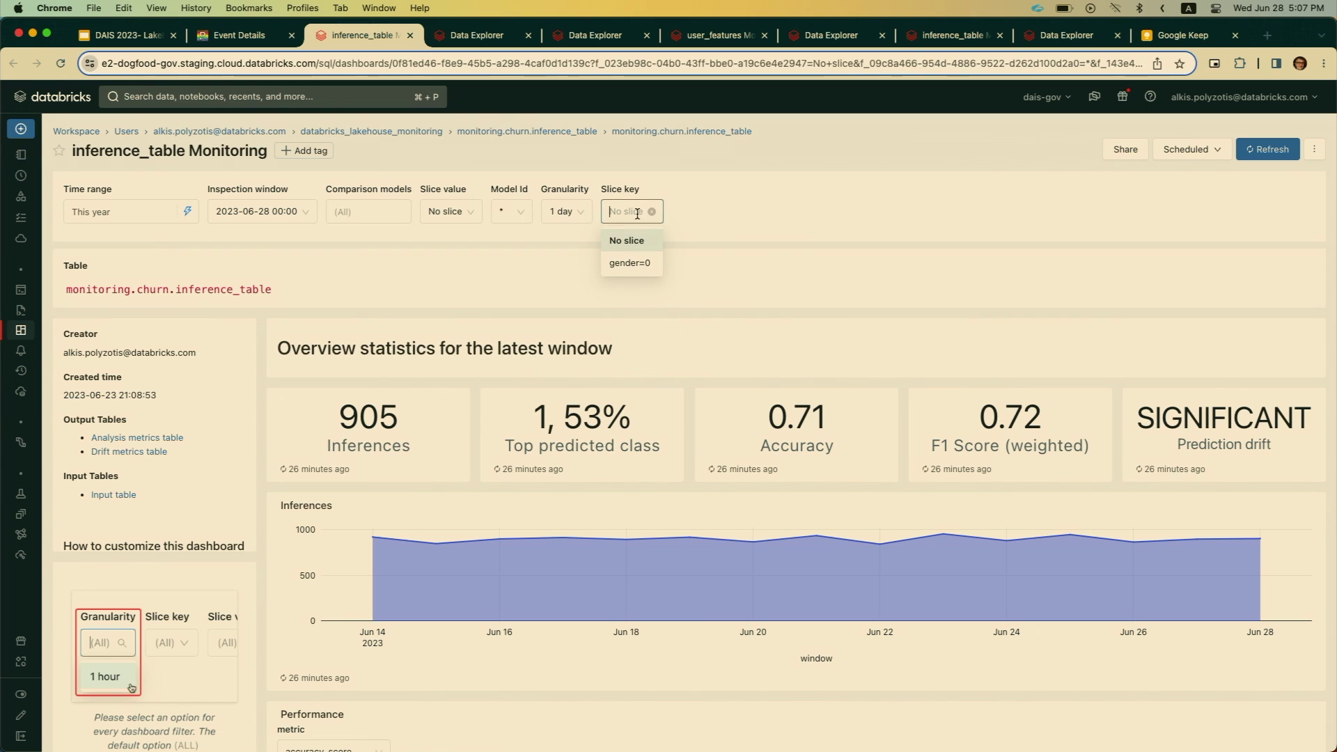
{"action": "left_click", "coordinate": [634, 263]}
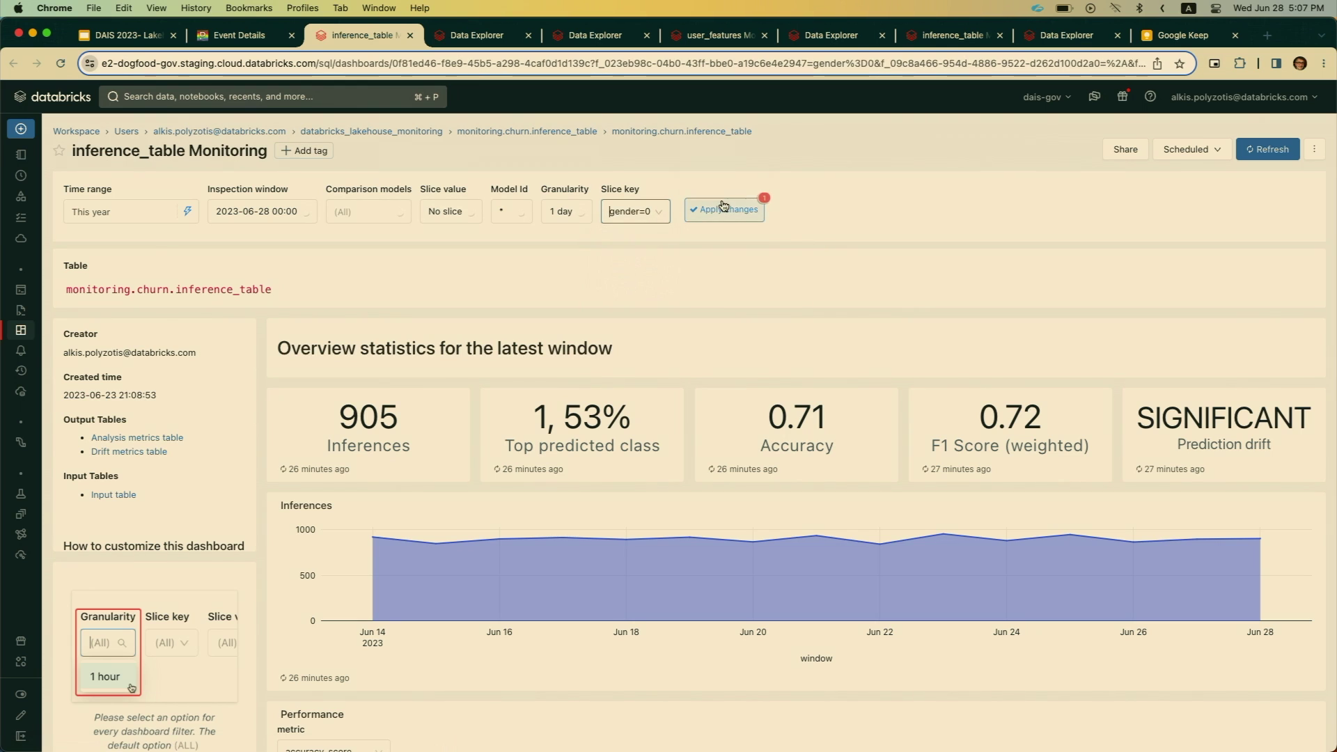
- Examine the Fairness & Bias section, including the protected group, the fairness charts, and the predictive_parity, predictive_equality and equal_opportunity descriptions
{"action": "scroll", "coordinate": [605, 322], "scroll_direction": "down", "scroll_amount": 20}
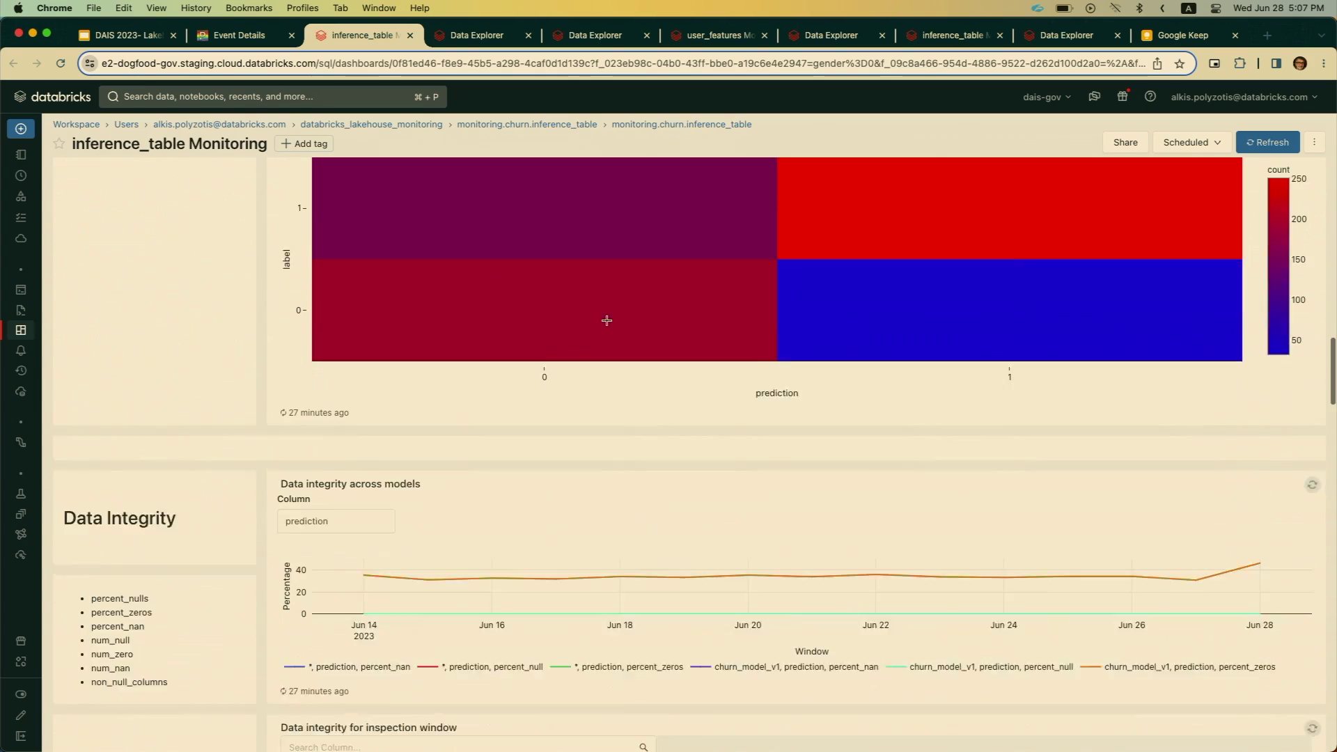
{"action": "scroll", "coordinate": [287, 492], "scroll_direction": "down", "scroll_amount": 20}
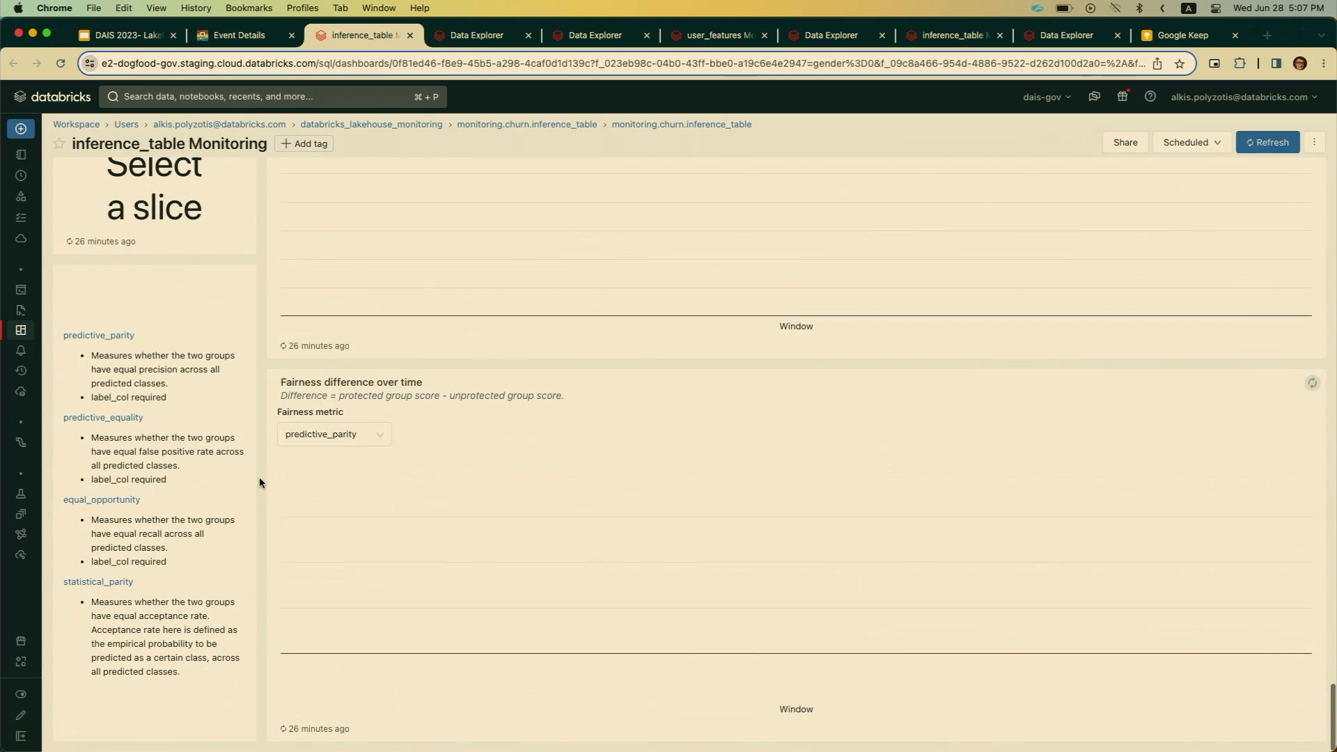
{"action": "scroll", "coordinate": [261, 480], "scroll_direction": "up", "scroll_amount": 2}
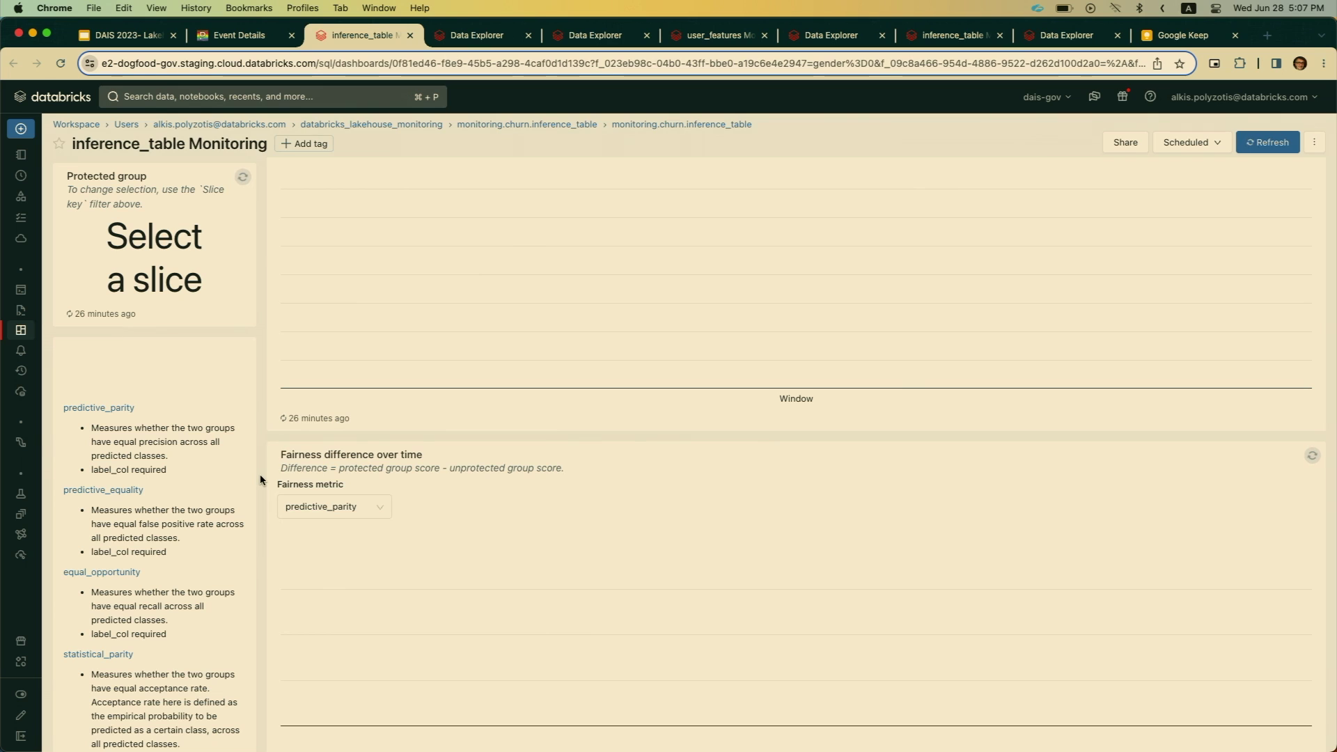
{"action": "scroll", "coordinate": [261, 480], "scroll_direction": "up", "scroll_amount": 2}
{"action": "scroll", "coordinate": [261, 480], "scroll_direction": "up", "scroll_amount": 1}
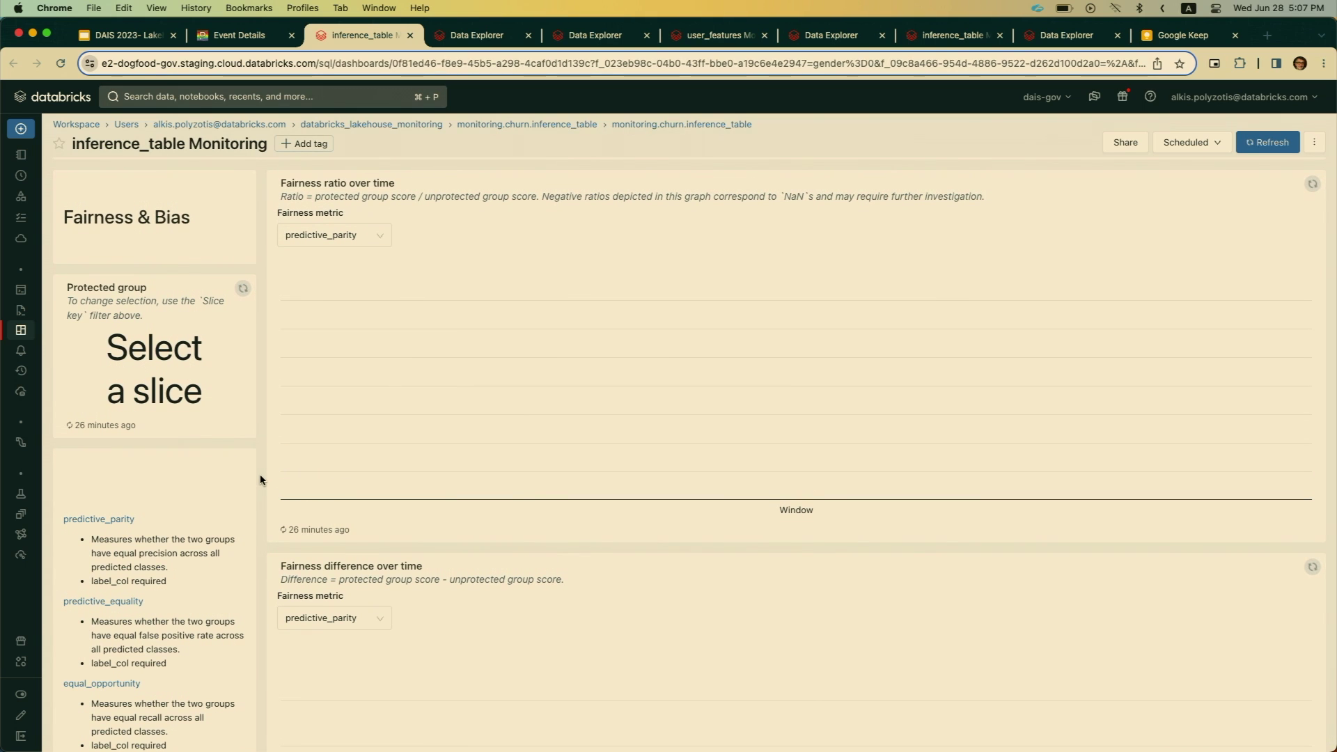
{"action": "scroll", "coordinate": [261, 480], "scroll_direction": "down", "scroll_amount": 5}
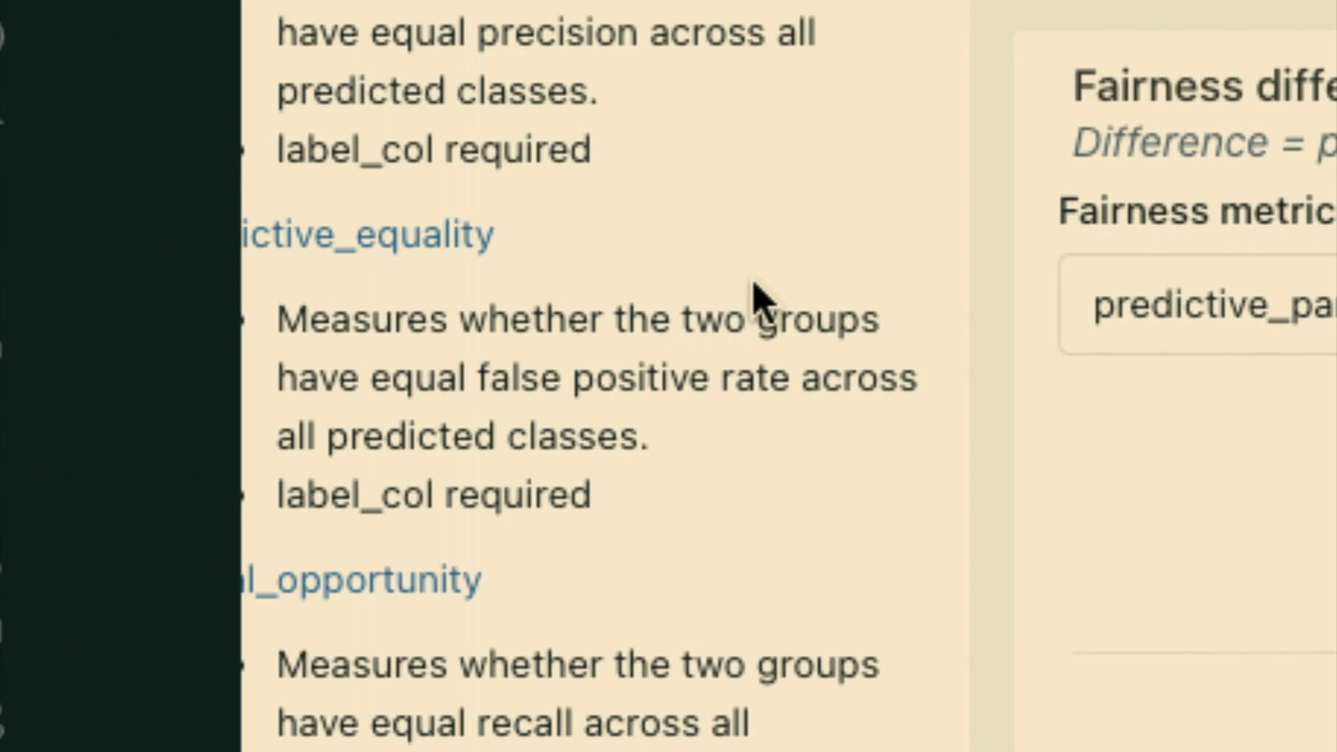
{"action": "scroll", "coordinate": [755, 298], "scroll_direction": "up", "scroll_amount": 5}
{"action": "scroll", "coordinate": [755, 278], "scroll_direction": "down", "scroll_amount": 2}
{"action": "scroll", "coordinate": [758, 292], "scroll_direction": "down", "scroll_amount": 2}
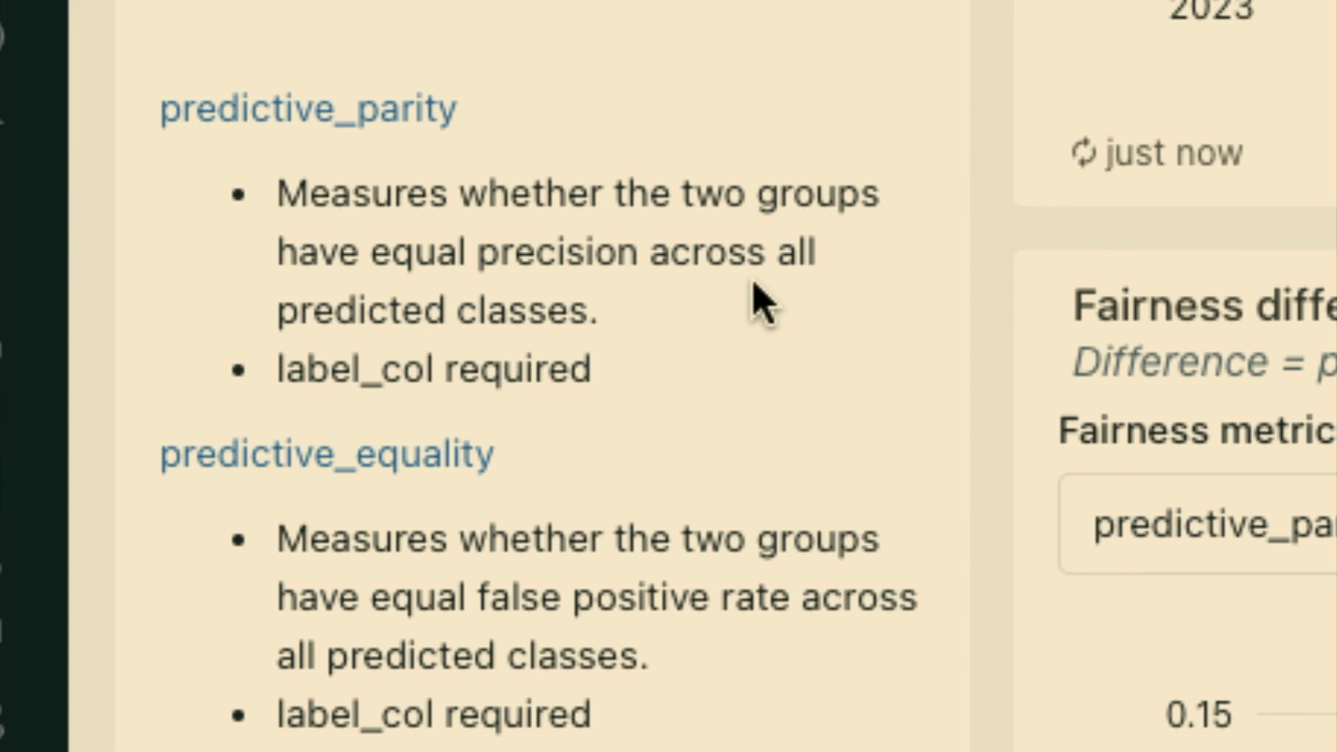
{"action": "scroll", "coordinate": [757, 301], "scroll_direction": "down", "scroll_amount": 4}
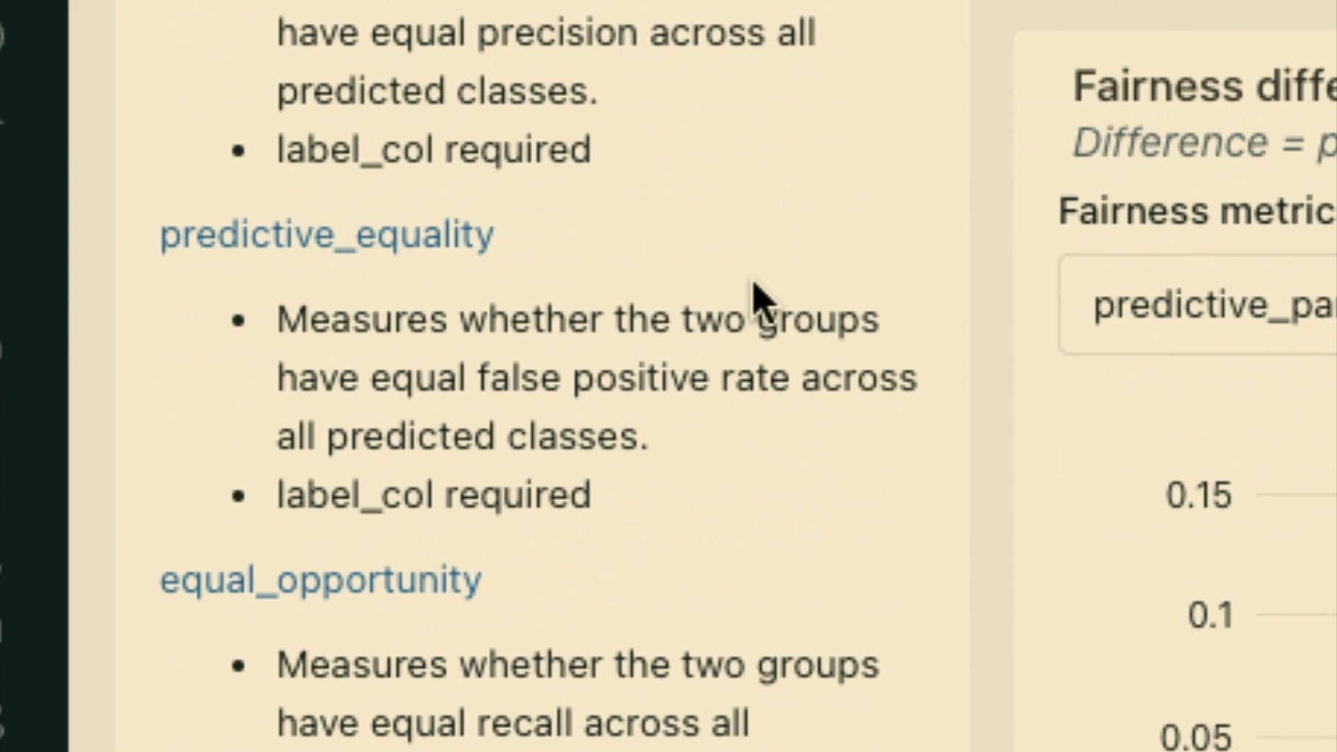